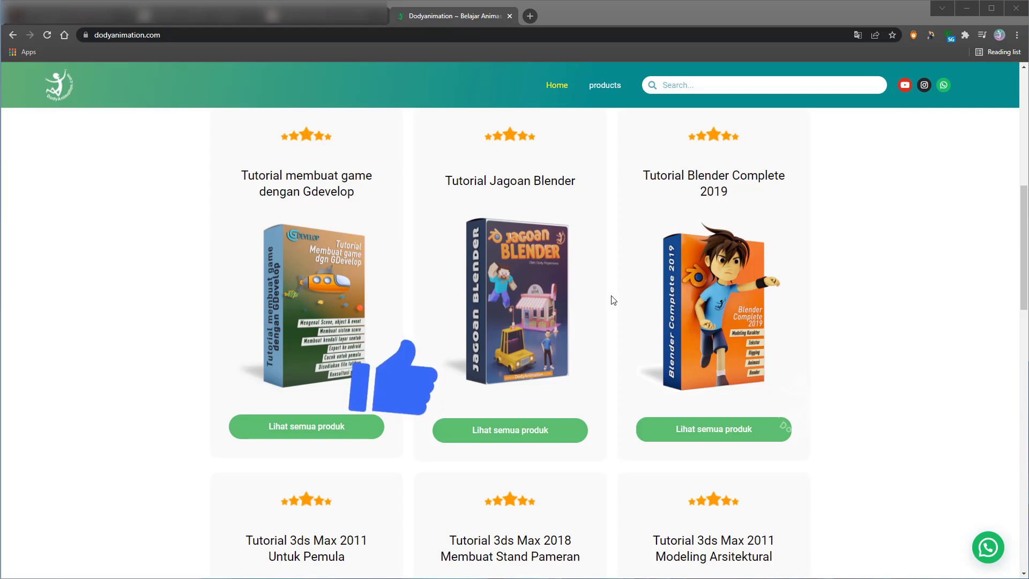
scroll(612, 298, "up", 2)
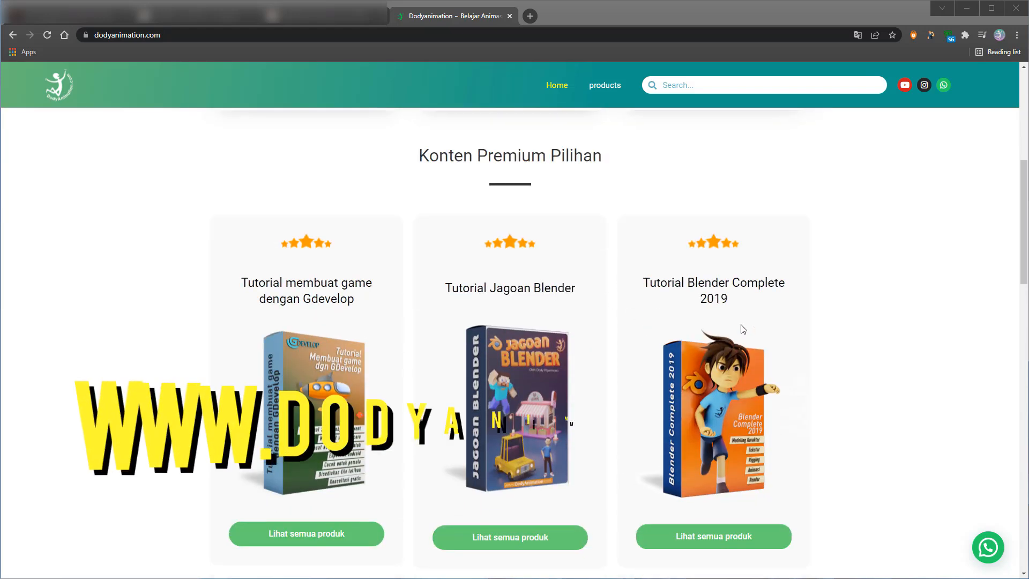
scroll(769, 302, "down", 4)
scroll(770, 304, "up", 4)
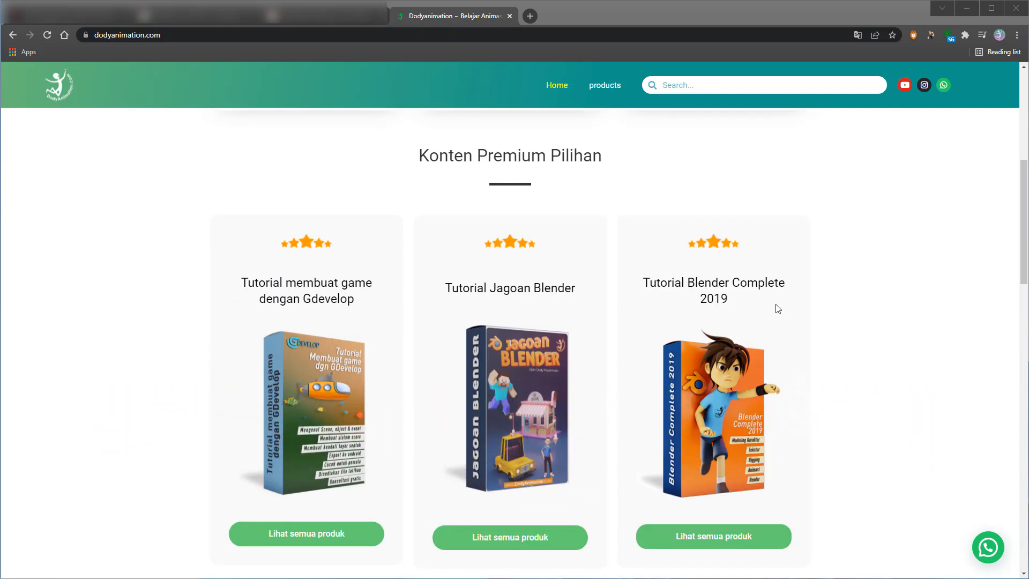
scroll(777, 309, "down", 2)
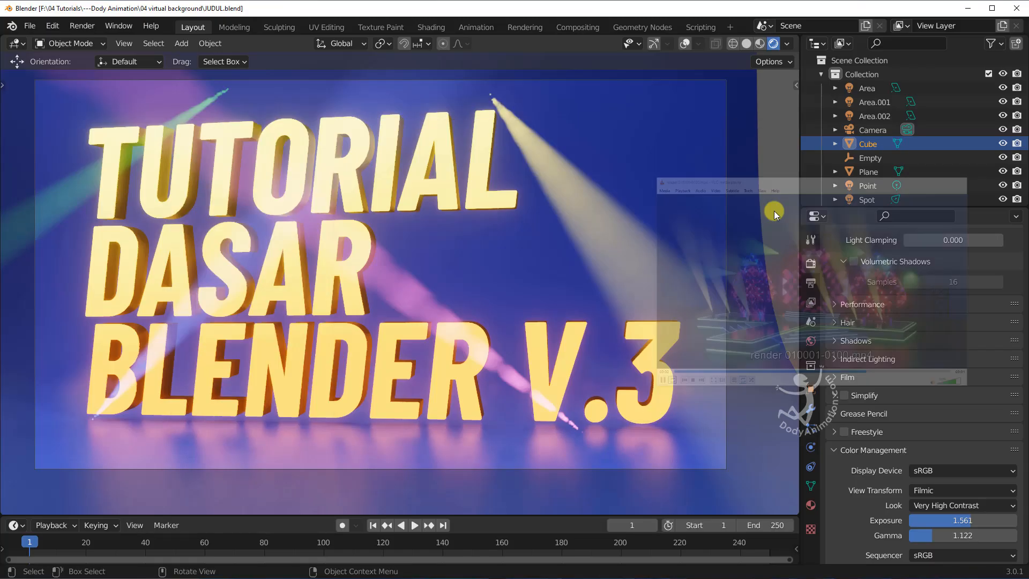
Switch to Blender and open the recent file 01 virtual stage.blend
left_click(30, 27)
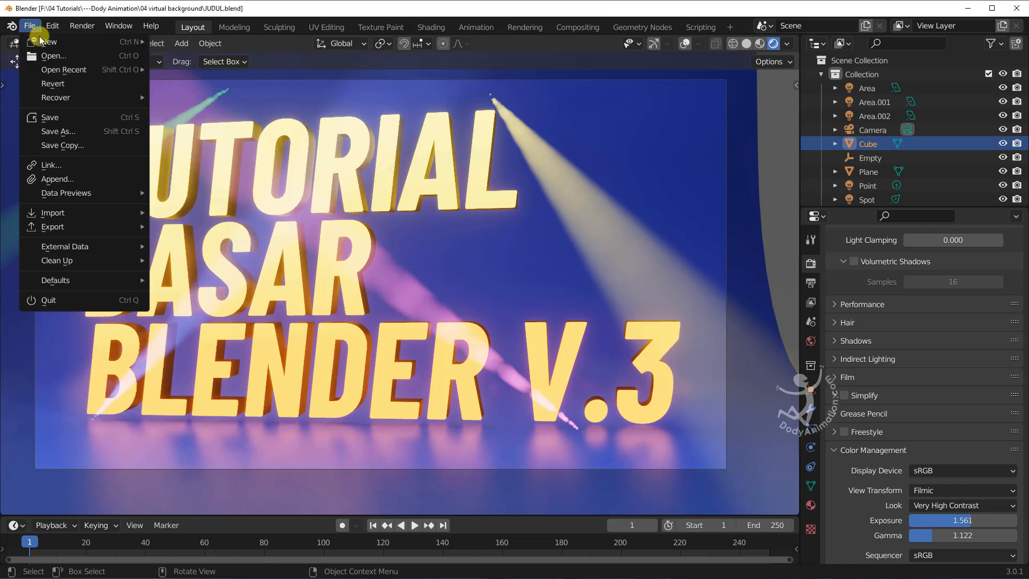
mouse_move(56, 73)
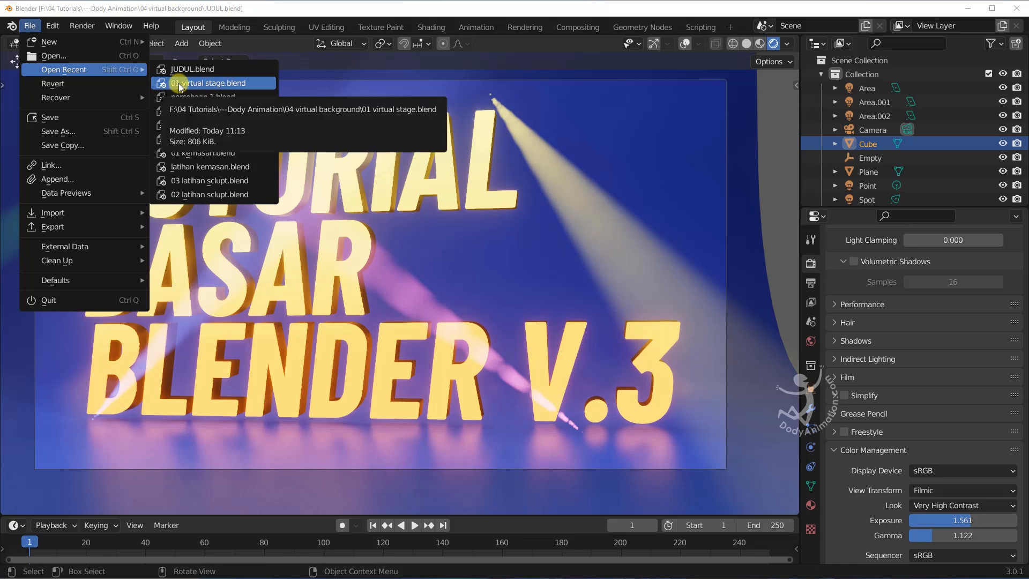
left_click(215, 84)
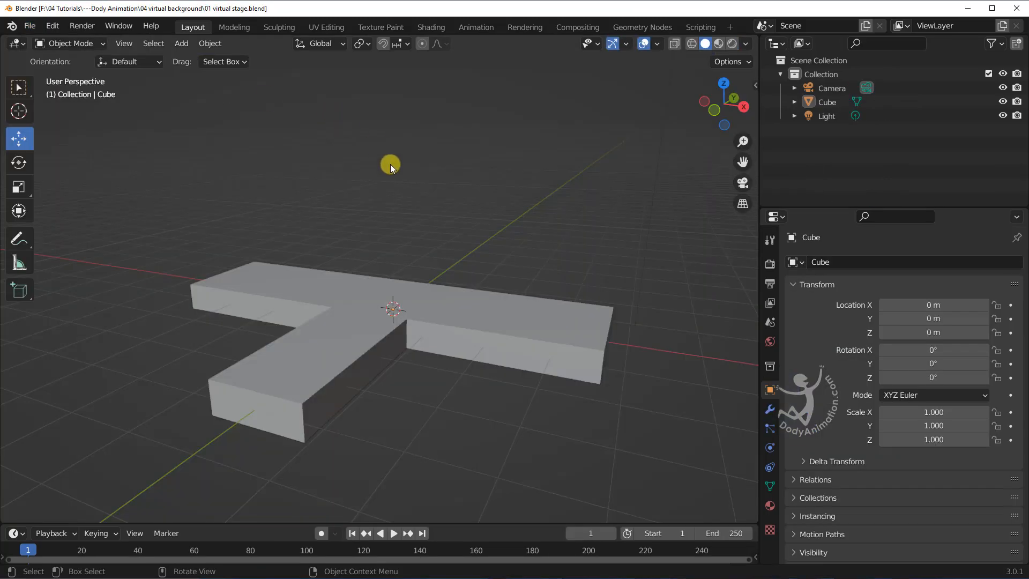
left_click(470, 286)
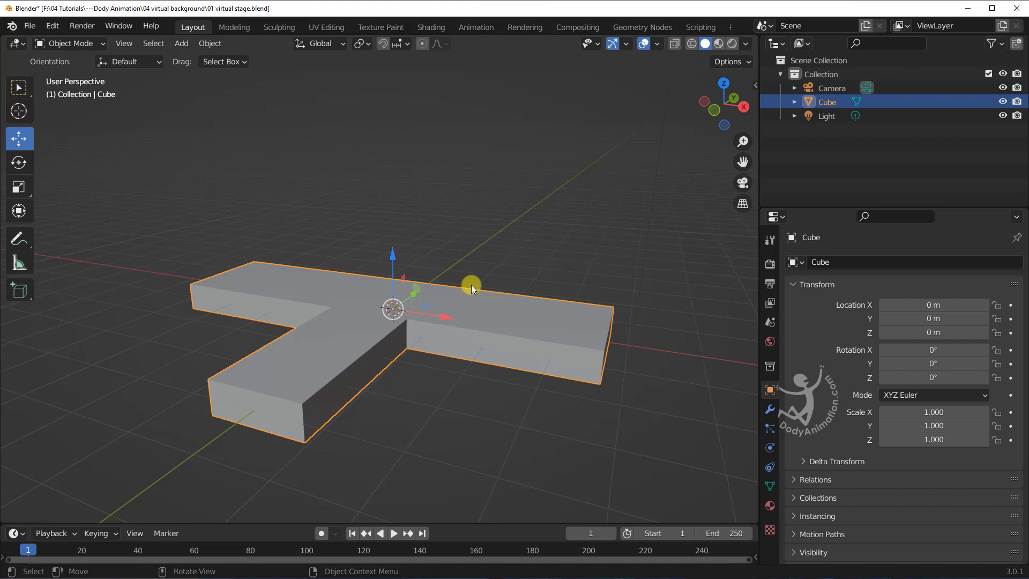
left_click(461, 252)
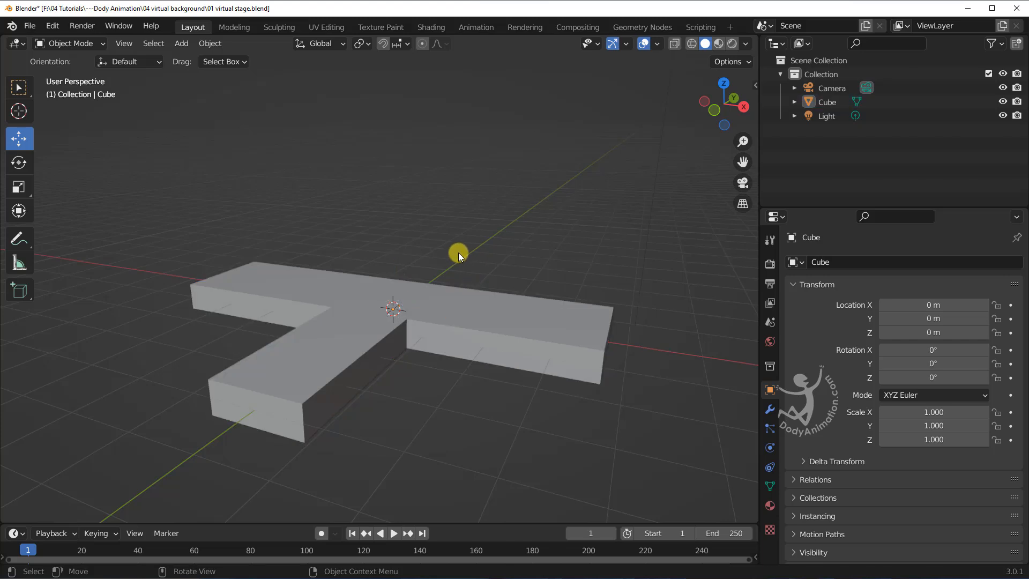
Start saving the virtual stage scene as a separate file
left_click(30, 26)
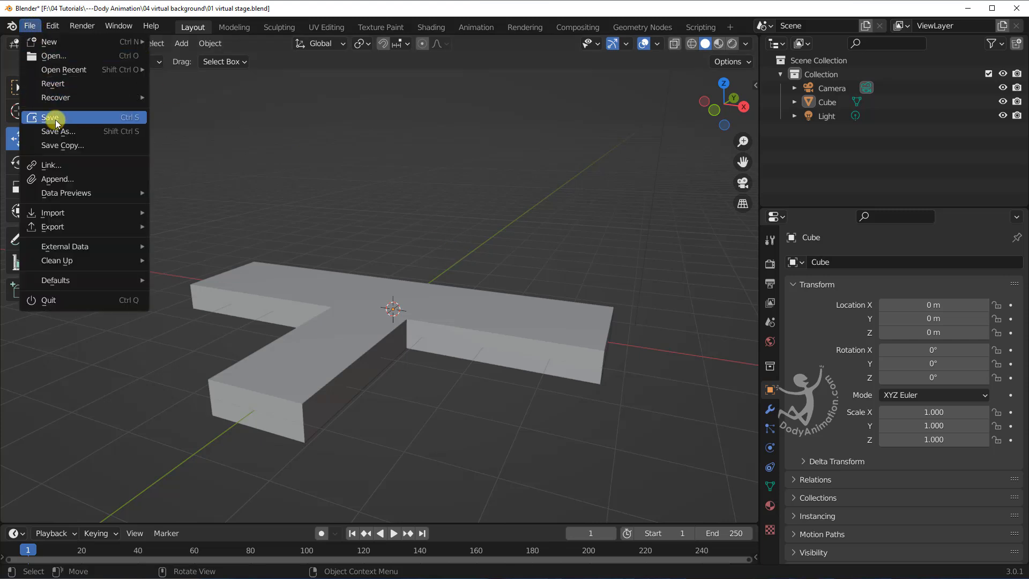
left_click(30, 25)
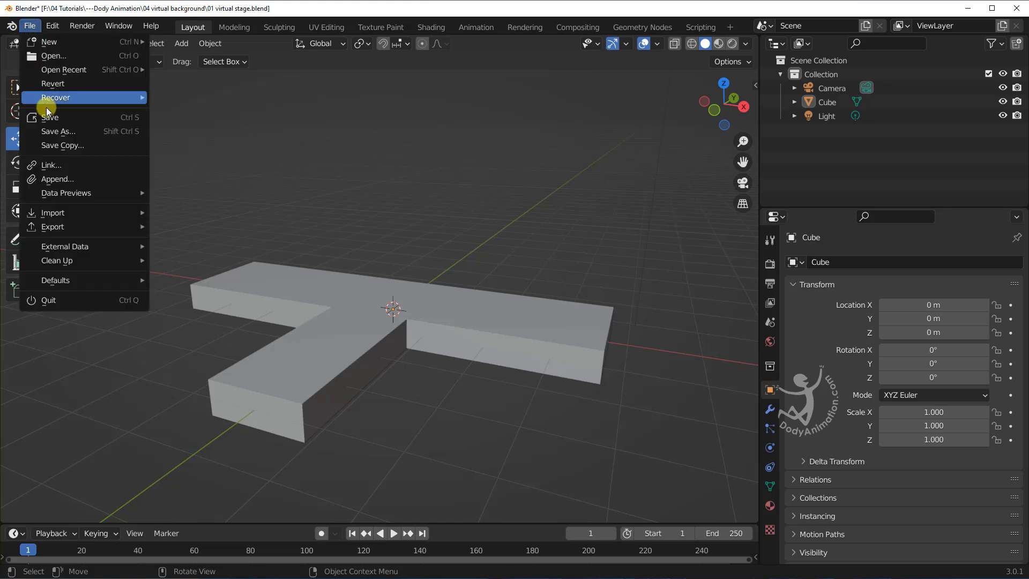
left_click(66, 133)
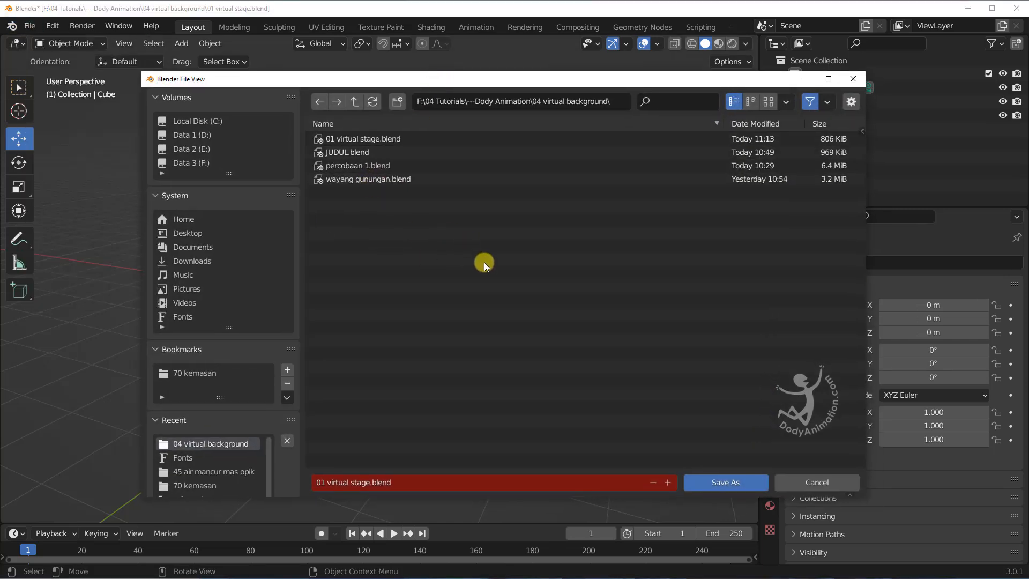
Look through the D: drive, Desktop, Documents and Downloads as save locations, and return to the 04 virtual background folder
left_click(200, 137)
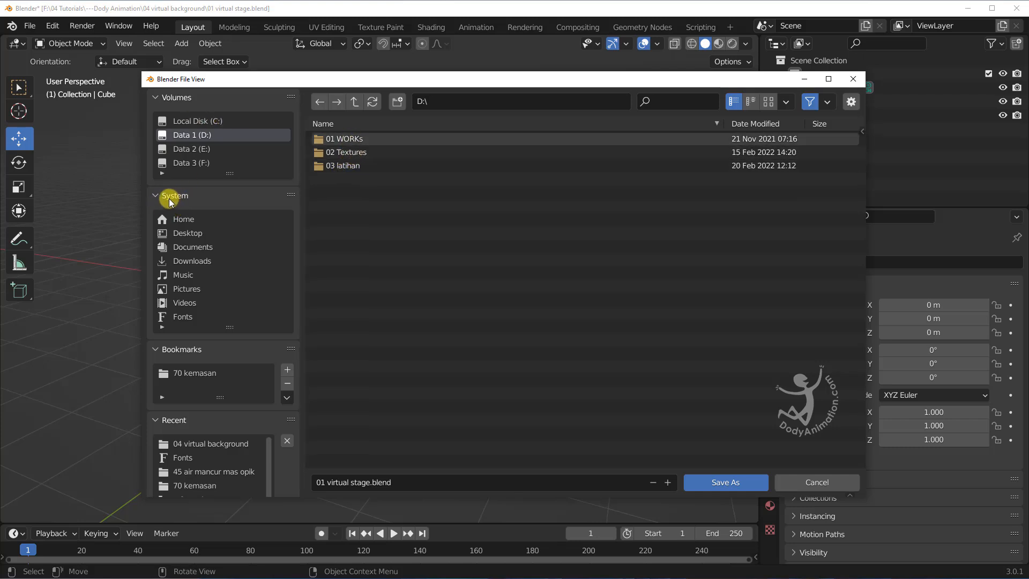
left_click(186, 236)
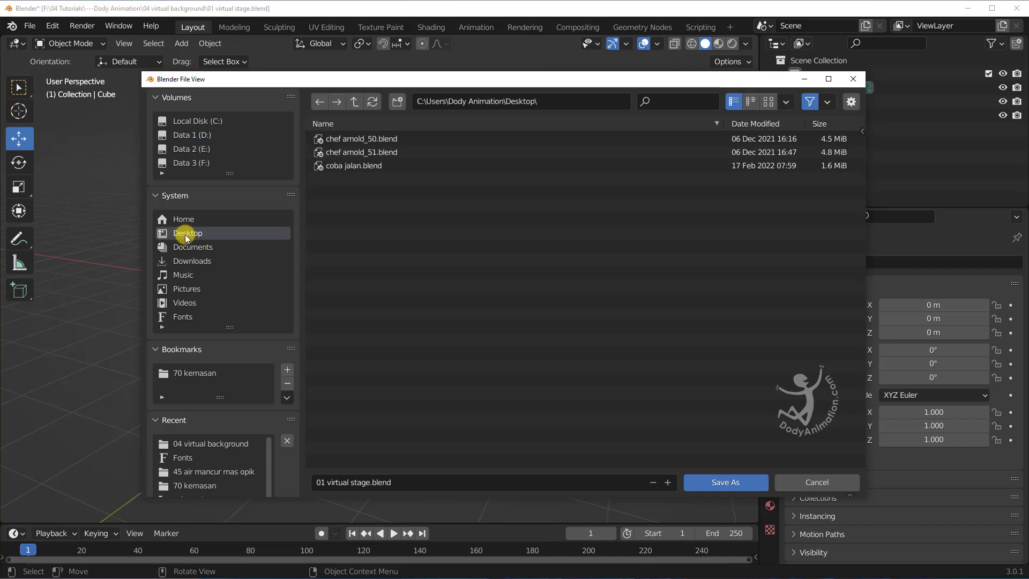
left_click(197, 248)
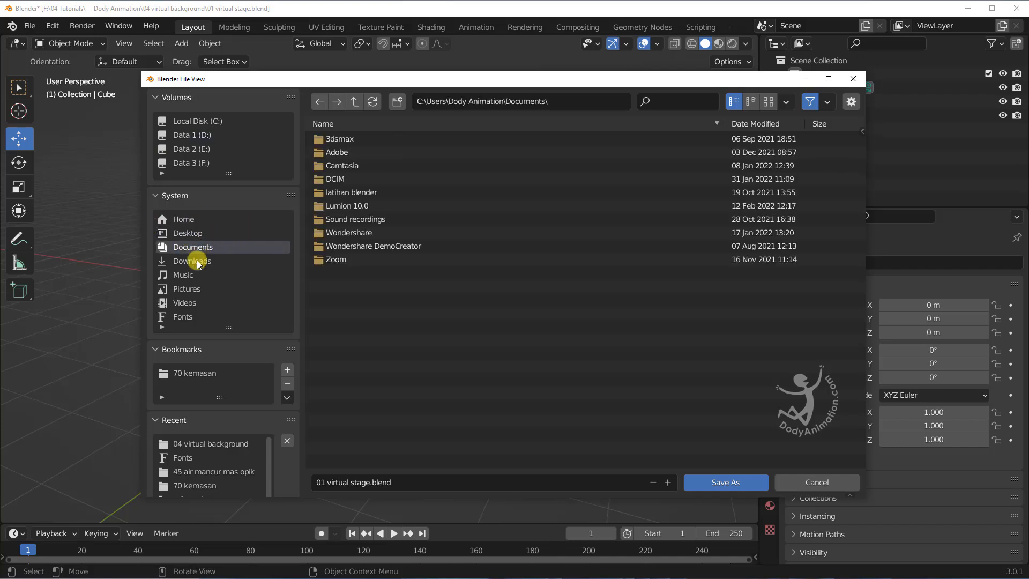
left_click(191, 263)
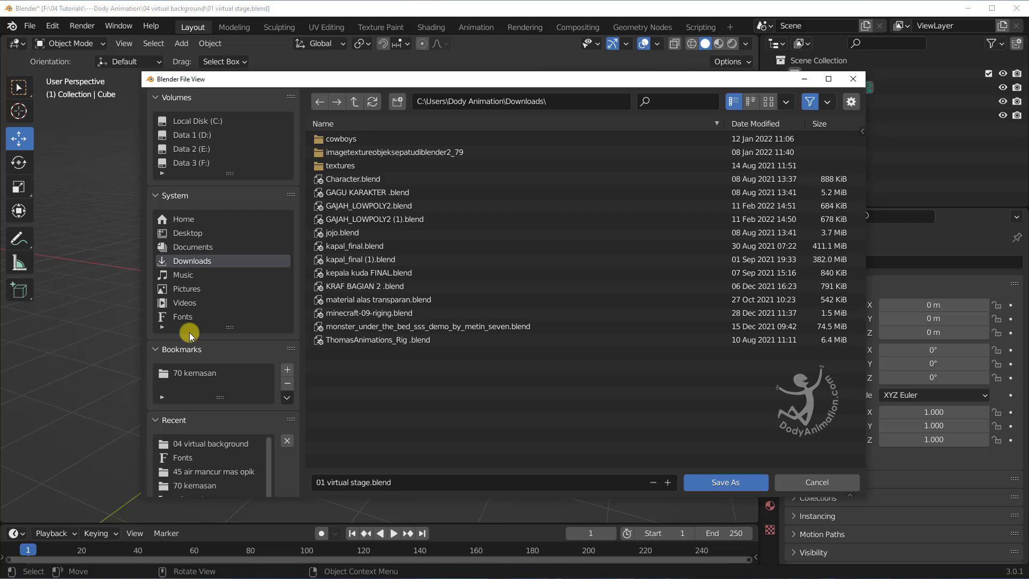
left_click(200, 248)
left_click(193, 235)
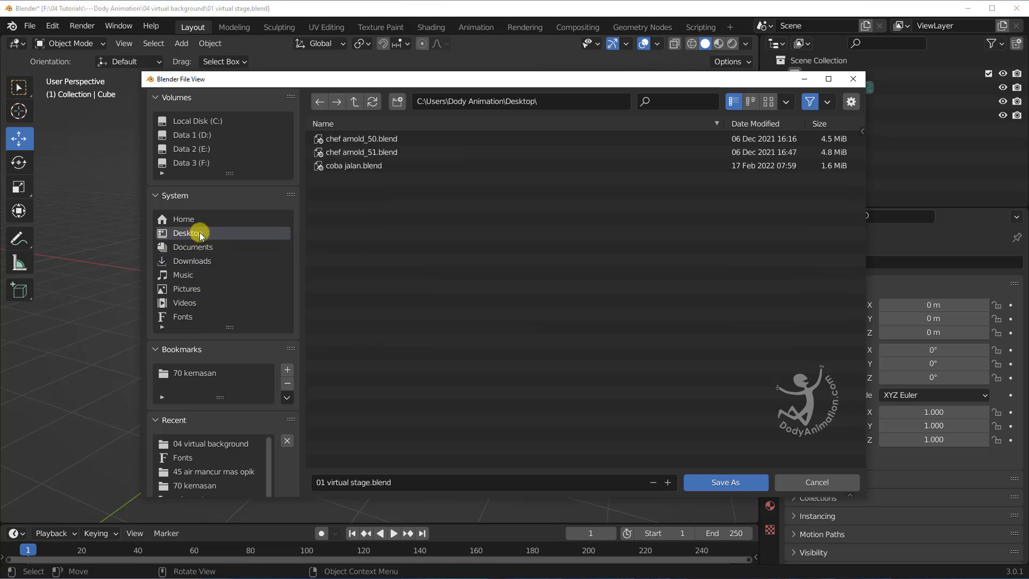
left_click(198, 446)
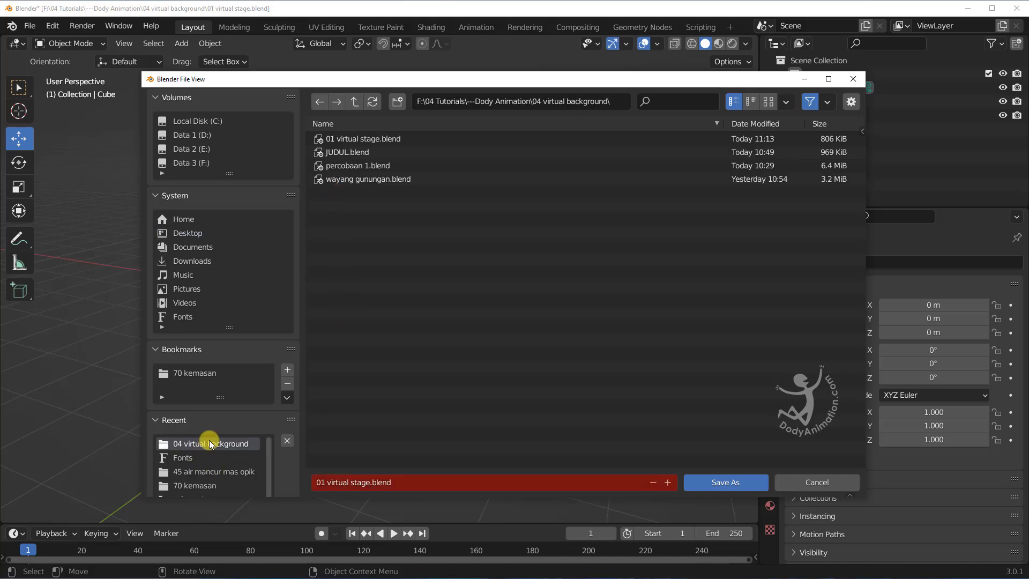
Save the scene as 02 virtual stage.blend in the 04 virtual background folder
left_click(361, 141)
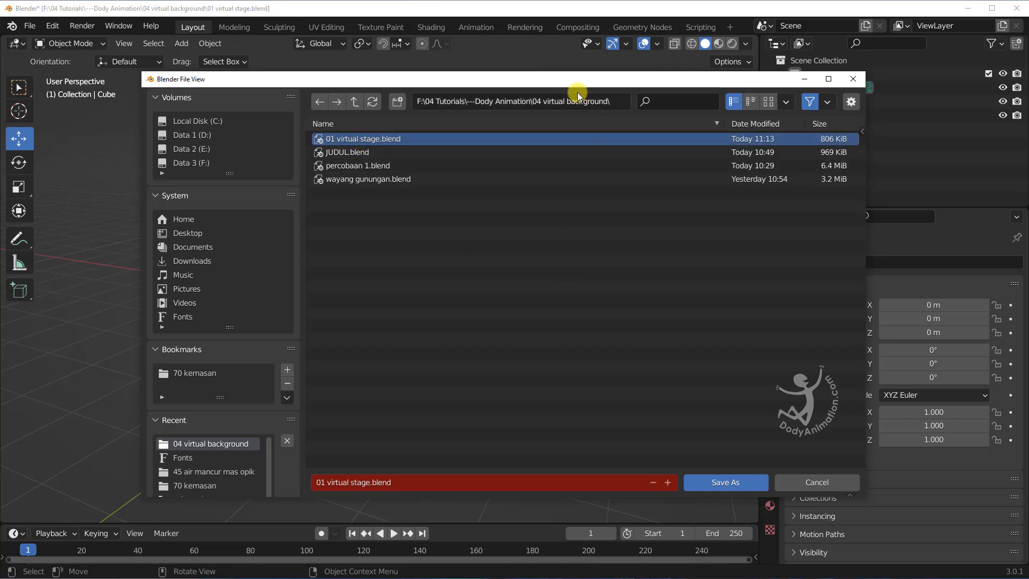
left_click_drag(568, 78, 537, 67)
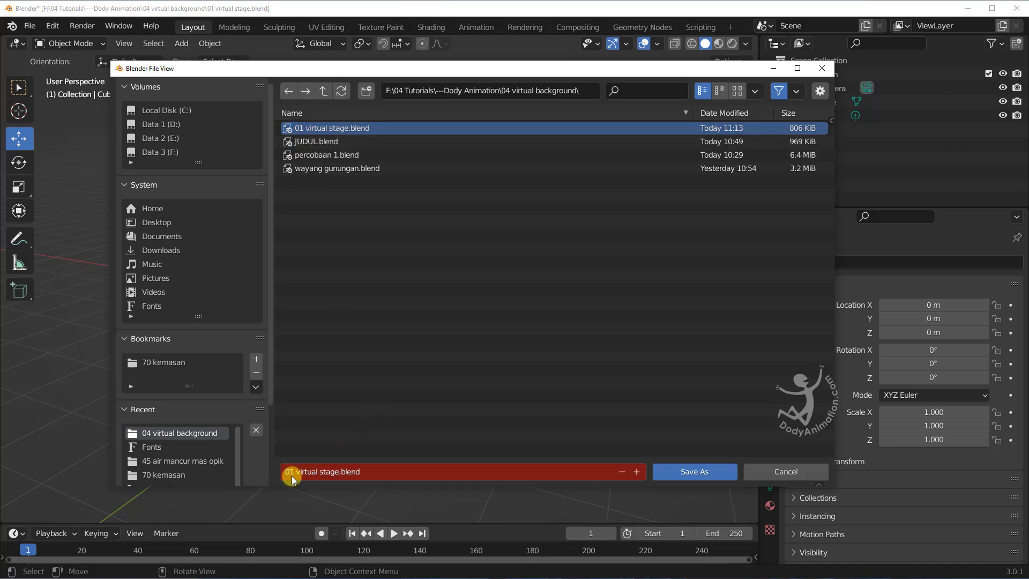
left_click(636, 472)
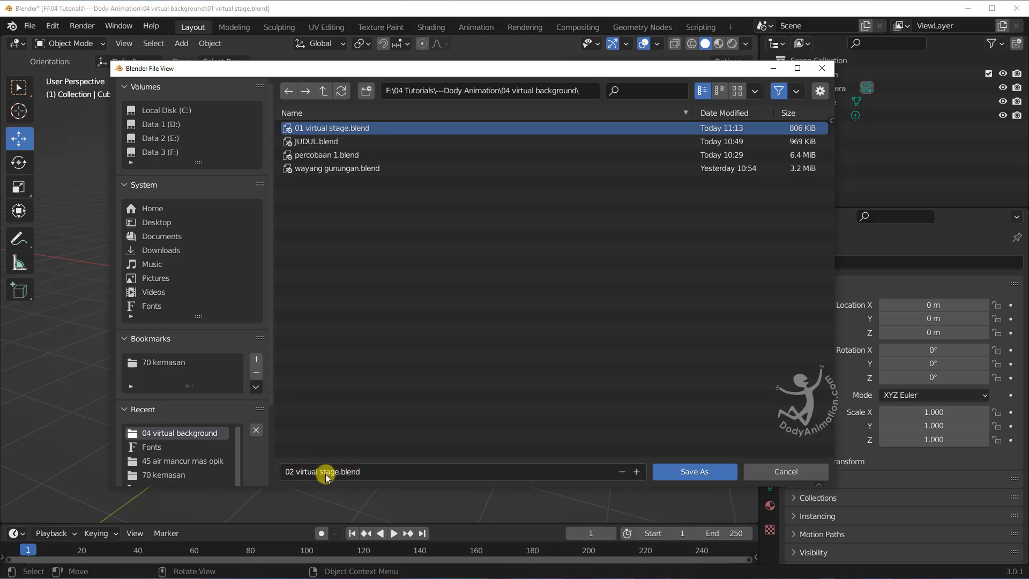
left_click(690, 472)
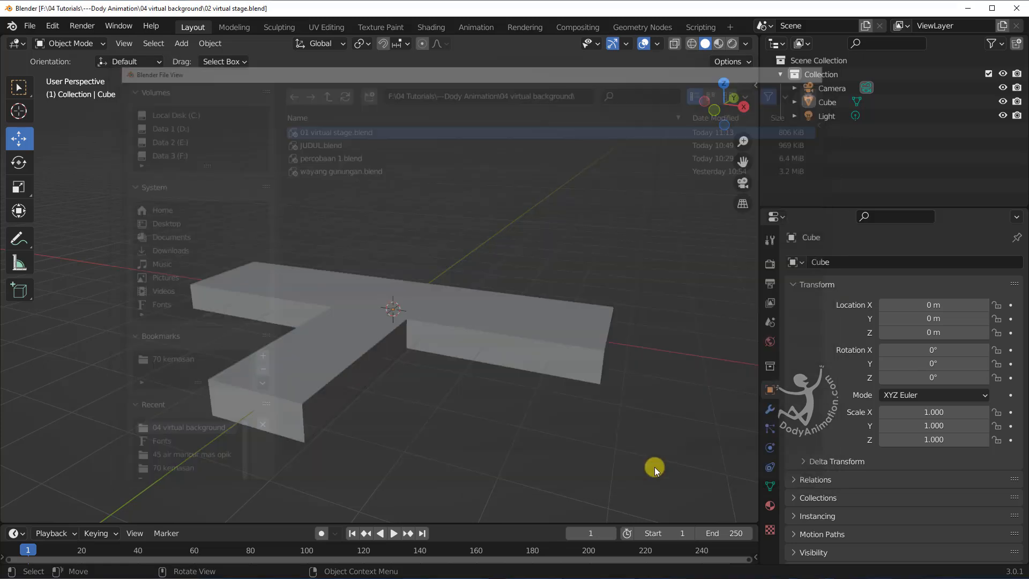
Look at the saved versions of the stage file in the Open dialog, and close it without opening a file
middle_click_drag(454, 331, 444, 335)
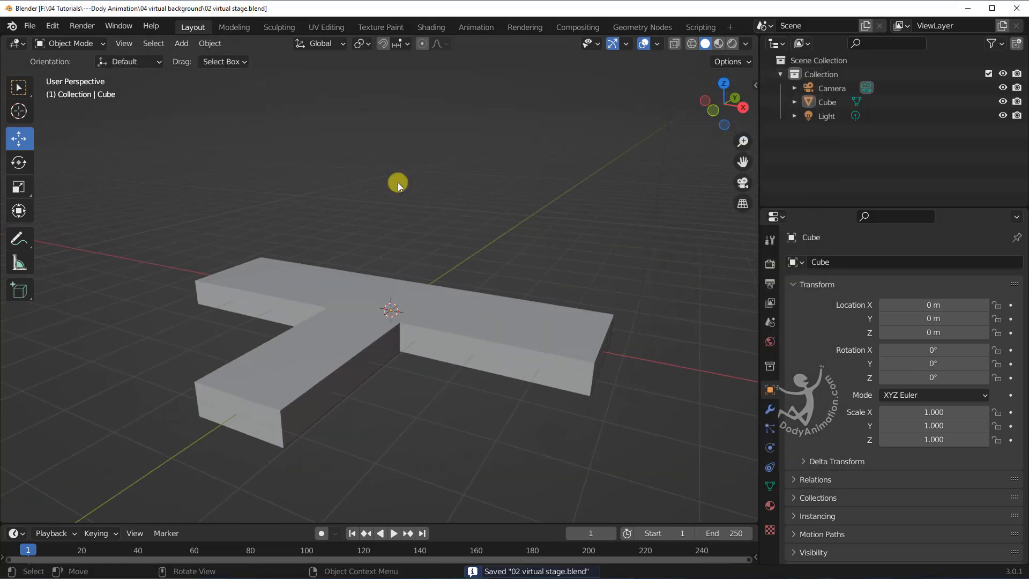
middle_click_drag(416, 243, 419, 249)
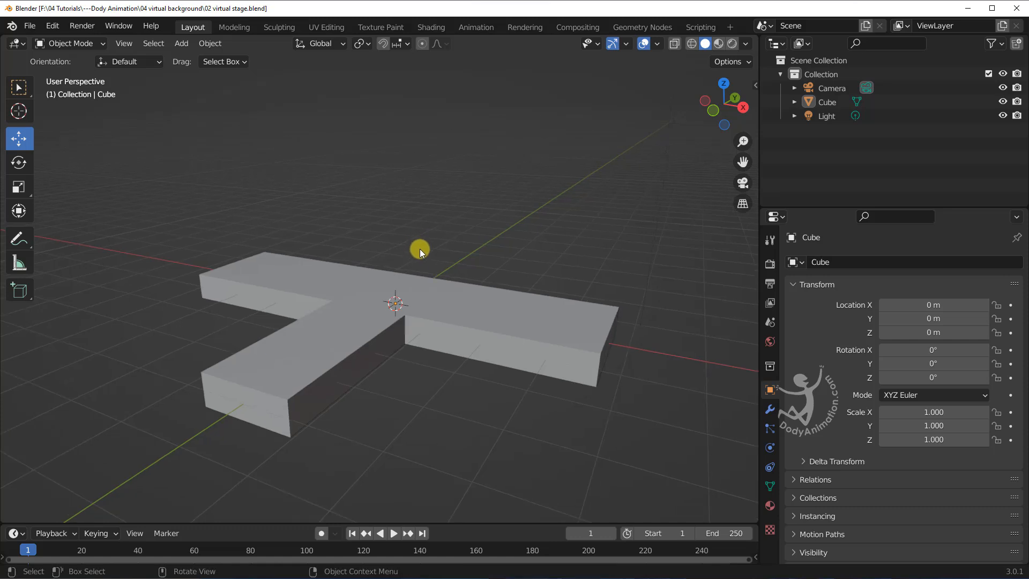
left_click(31, 28)
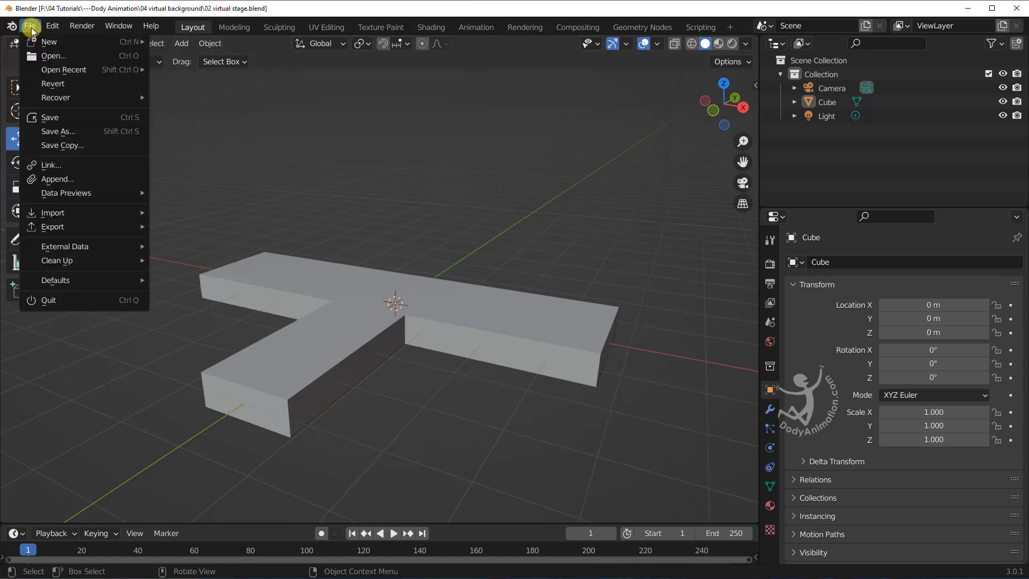
left_click(51, 56)
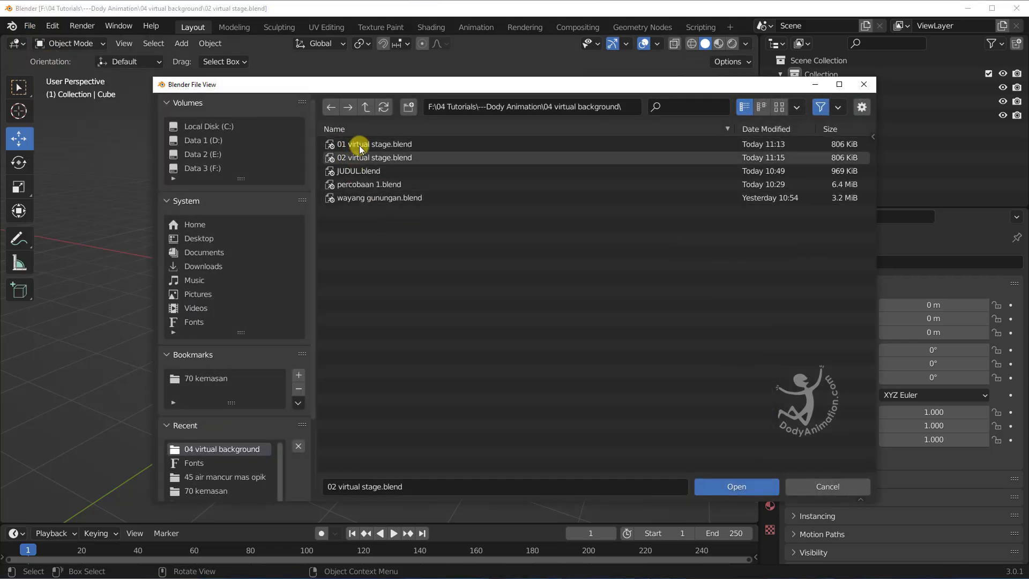
left_click(828, 487)
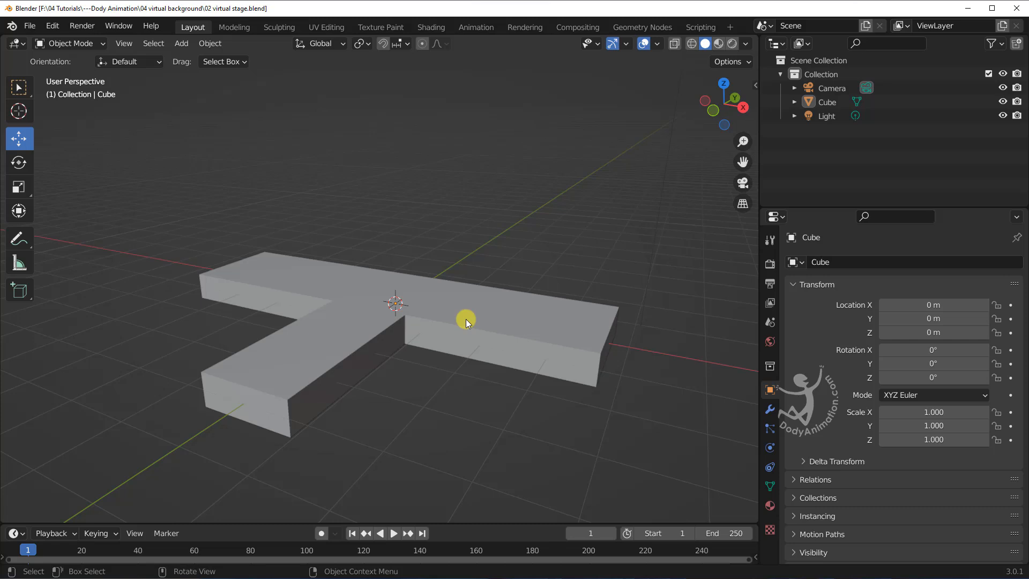
Select the T-shaped stage object and turn on the Screencast Keys display
left_click(433, 298)
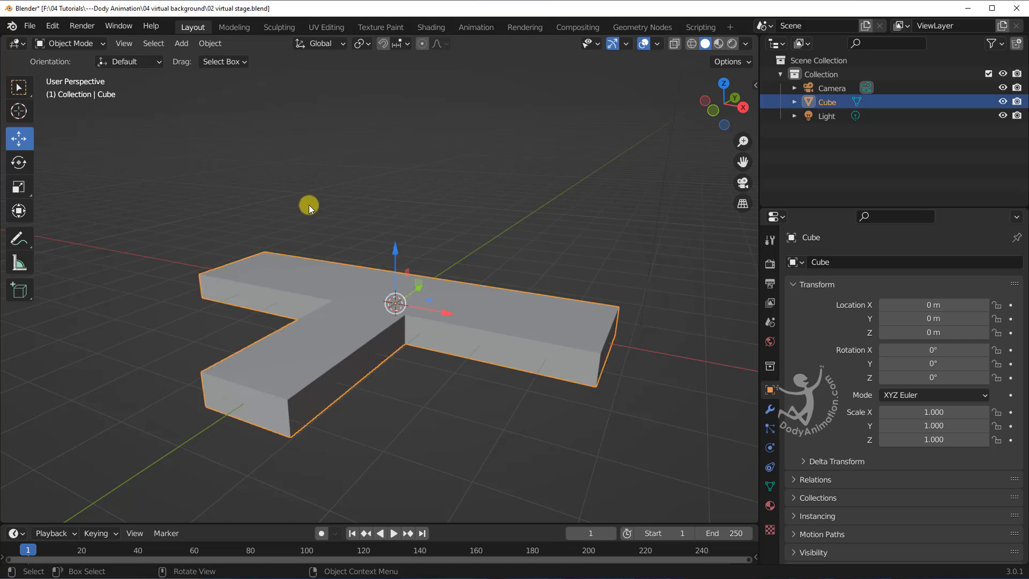
left_click(405, 262)
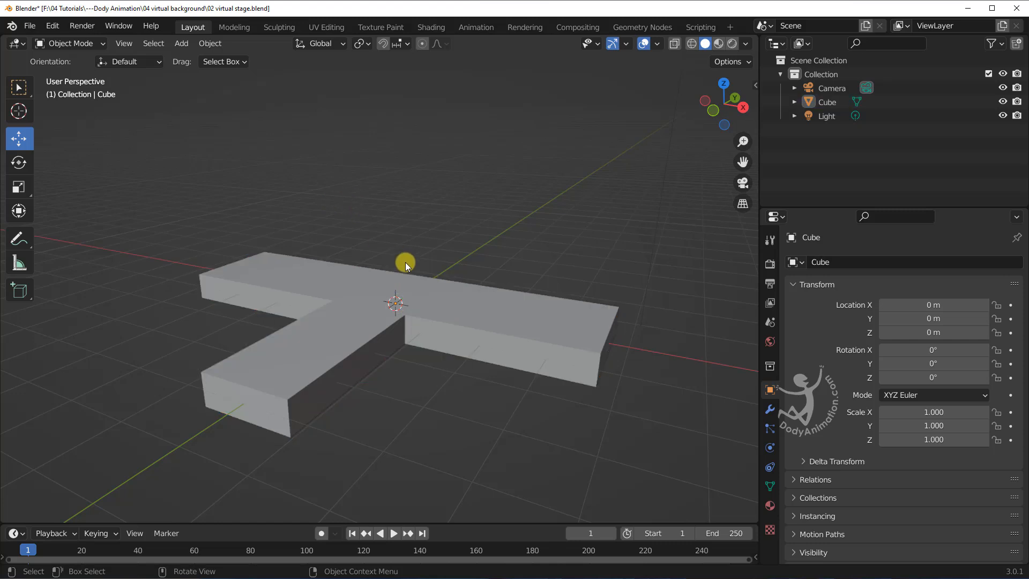
mouse_move(406, 262)
middle_mouse_down()
mouse_move(429, 266)
mouse_move(425, 282)
mouse_move(477, 280)
mouse_move(373, 290)
mouse_move(390, 271)
mouse_move(419, 275)
mouse_move(410, 282)
middle_mouse_up()
left_click(429, 305)
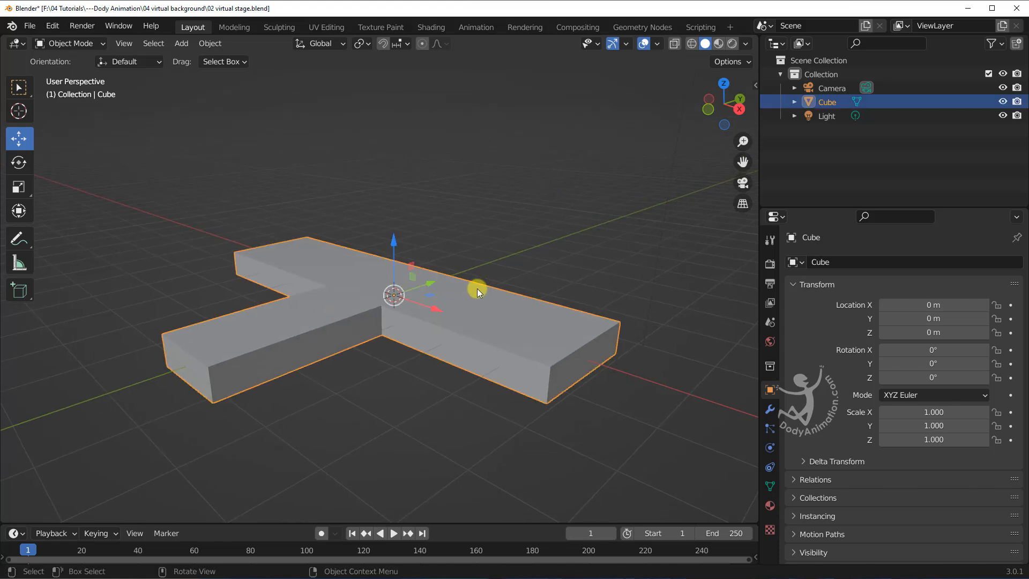
left_click(754, 86)
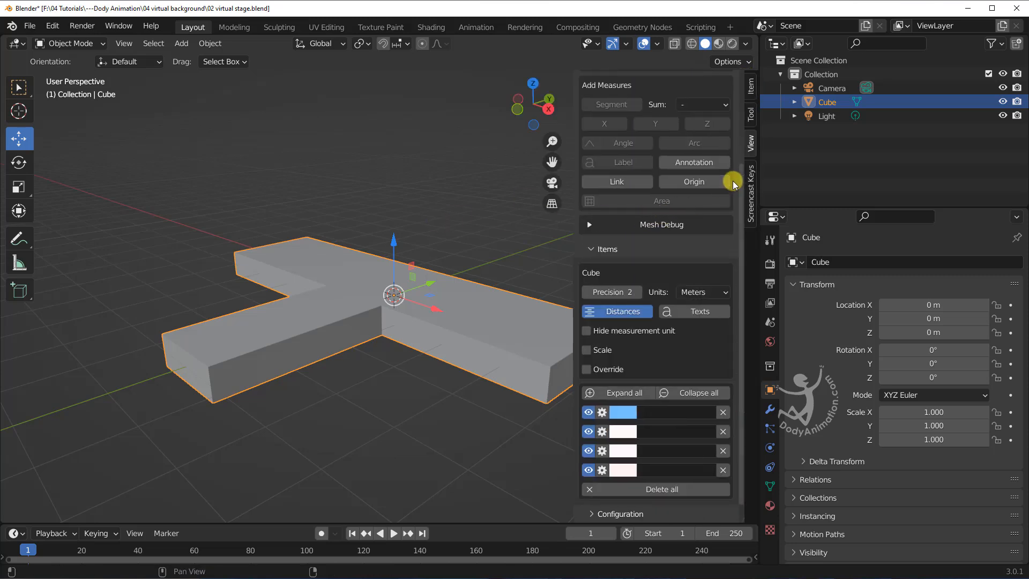
left_click(750, 187)
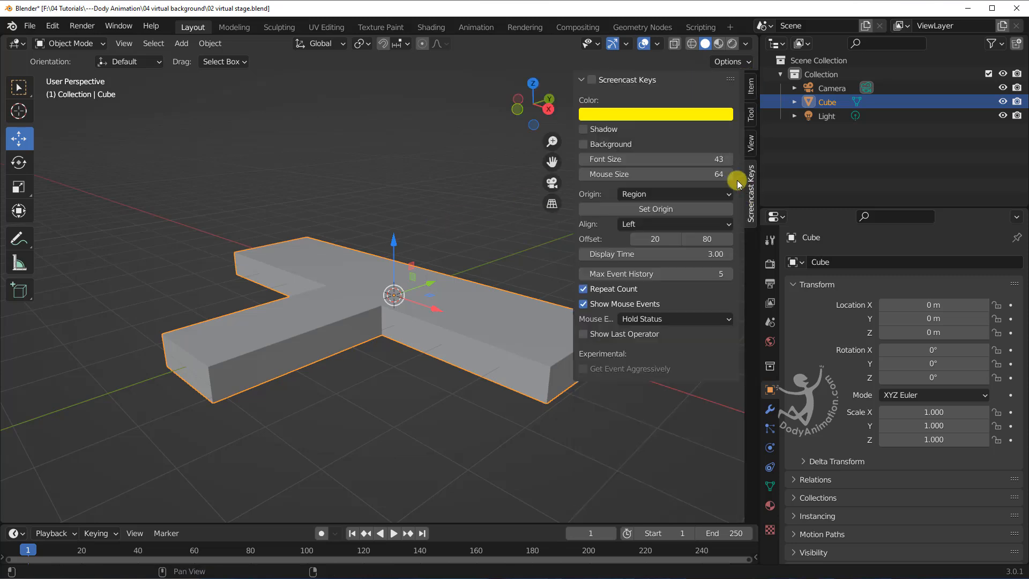
Show the MeasureIt dimensions on the selected stage, examine its edge lengths, and hide them again
left_click(751, 144)
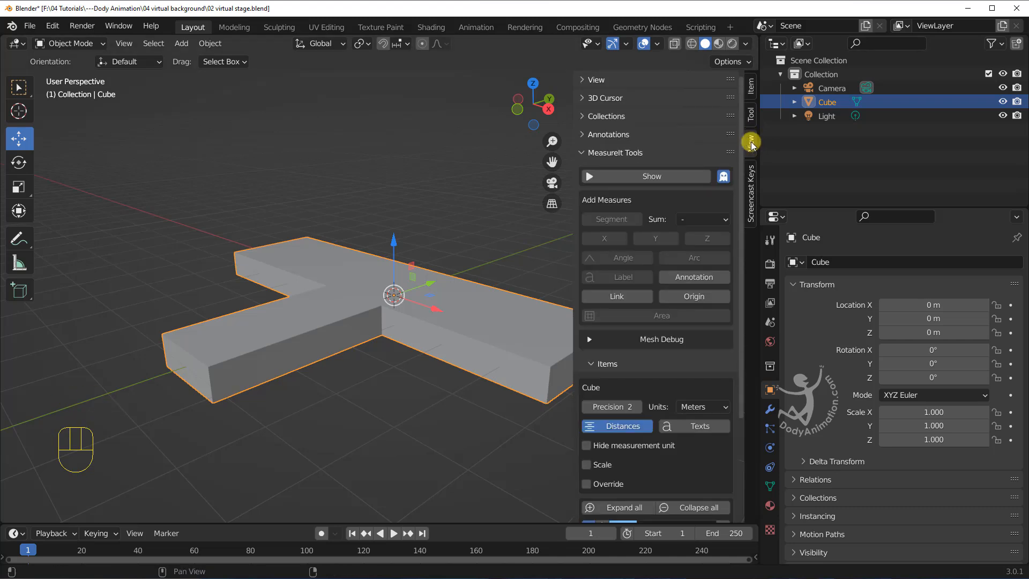
left_click(626, 177)
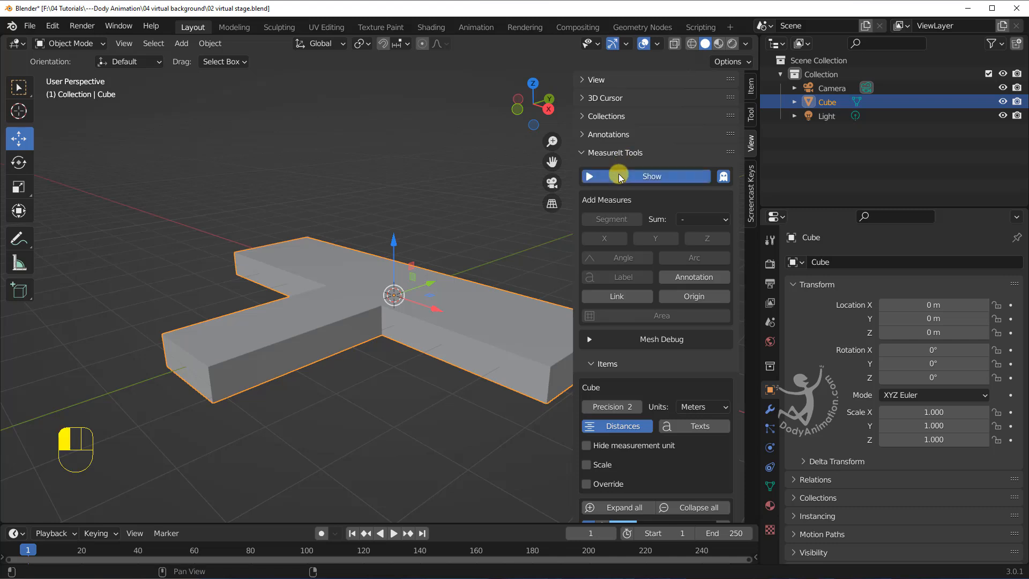
middle_click_drag(462, 340, 413, 298, "shift")
middle_click_drag(399, 302, 361, 248)
scroll(371, 305, "up", 3)
scroll(377, 307, "down", 3)
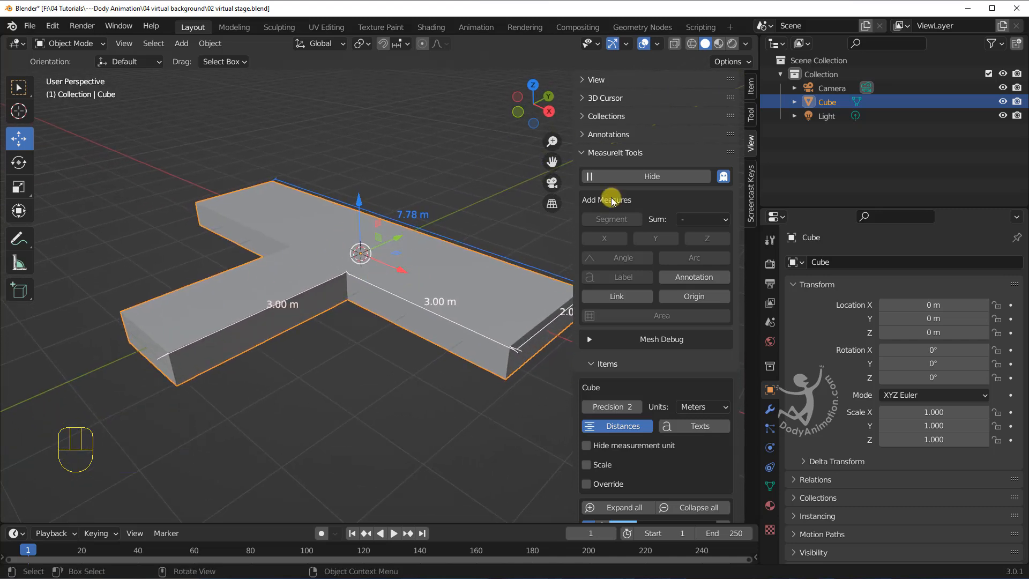
left_click(651, 176)
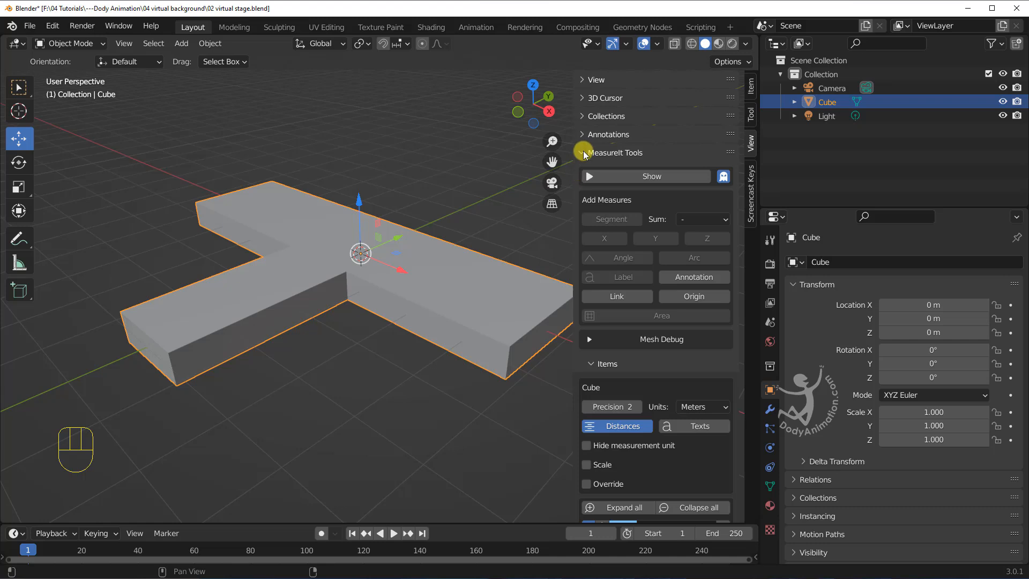
Collapse the MeasureIt Tools section and hide the viewport sidebar
left_click(582, 152)
key("n")
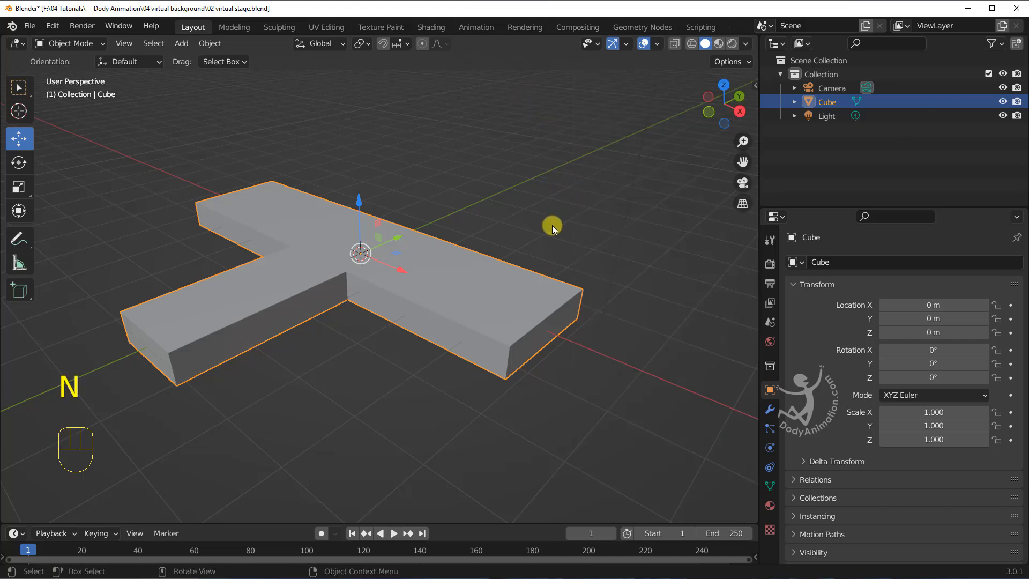
middle_click_drag(552, 225, 268, 239)
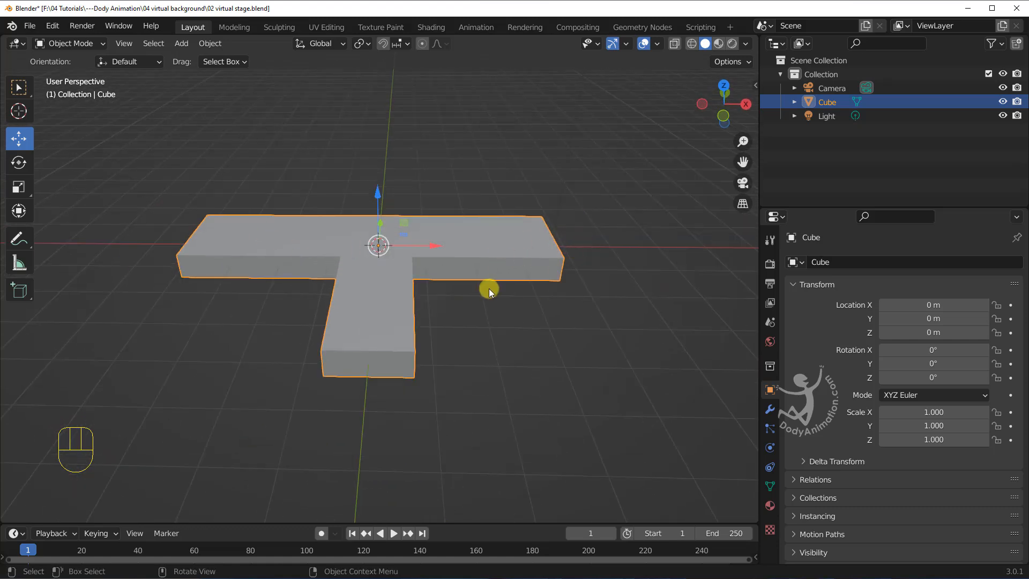
middle_click_drag(489, 289, 423, 284)
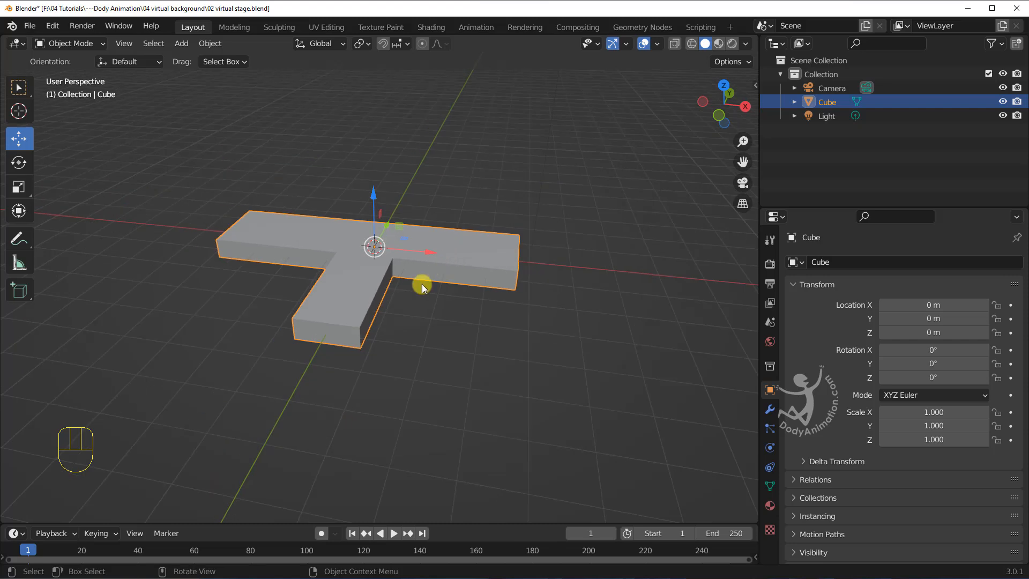
scroll(407, 287, "up", 2)
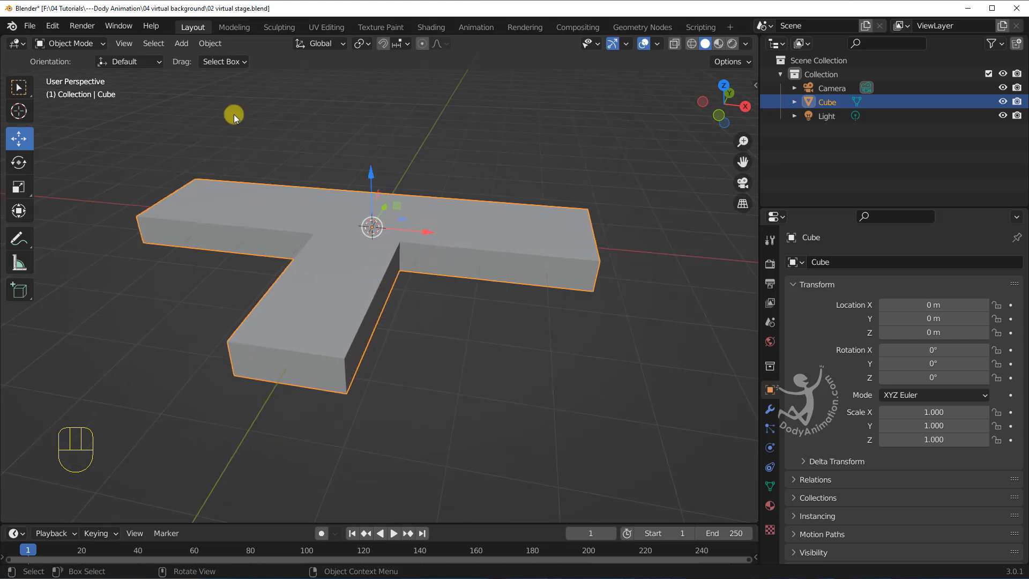
Add a cube mesh and move it beside the stage's stem, to about X 1.71 m and Y -2.02 m
left_click(181, 44)
mouse_move(188, 58)
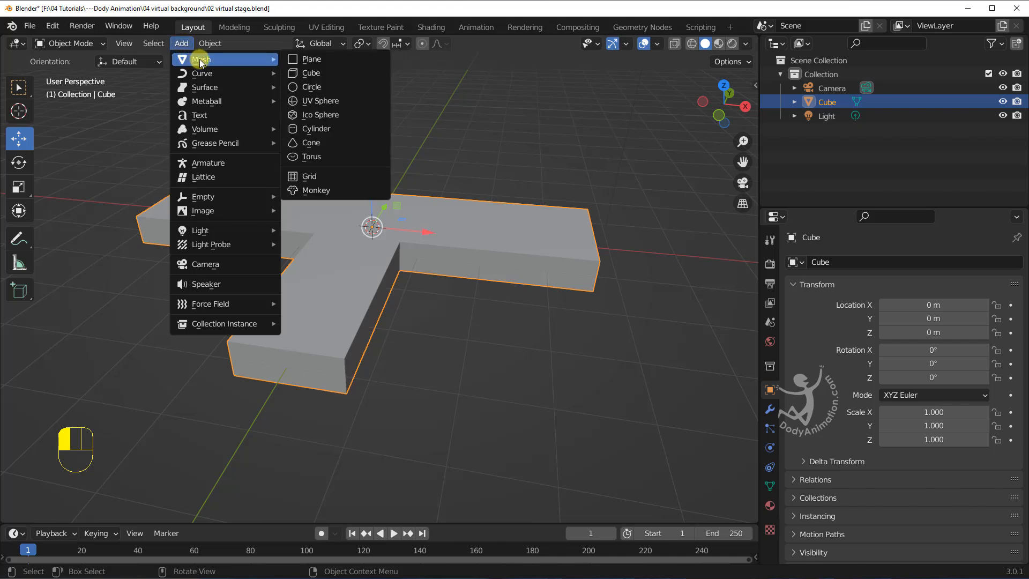
left_click(309, 74)
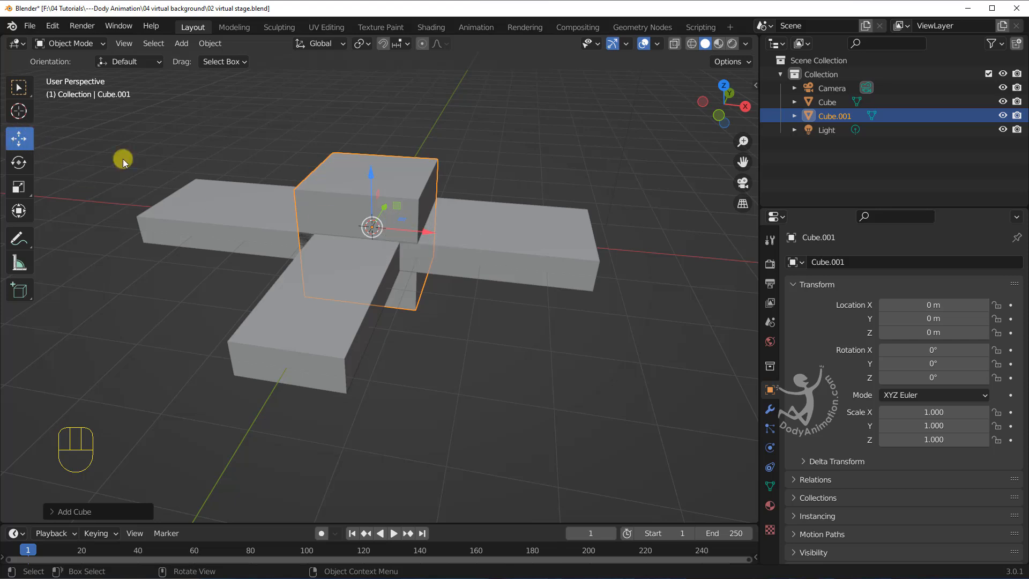
left_click_drag(421, 232, 523, 252)
middle_click_drag(524, 253, 523, 271)
left_click_drag(471, 241, 386, 291)
middle_click_drag(386, 292, 527, 277)
scroll(503, 263, "down", 1)
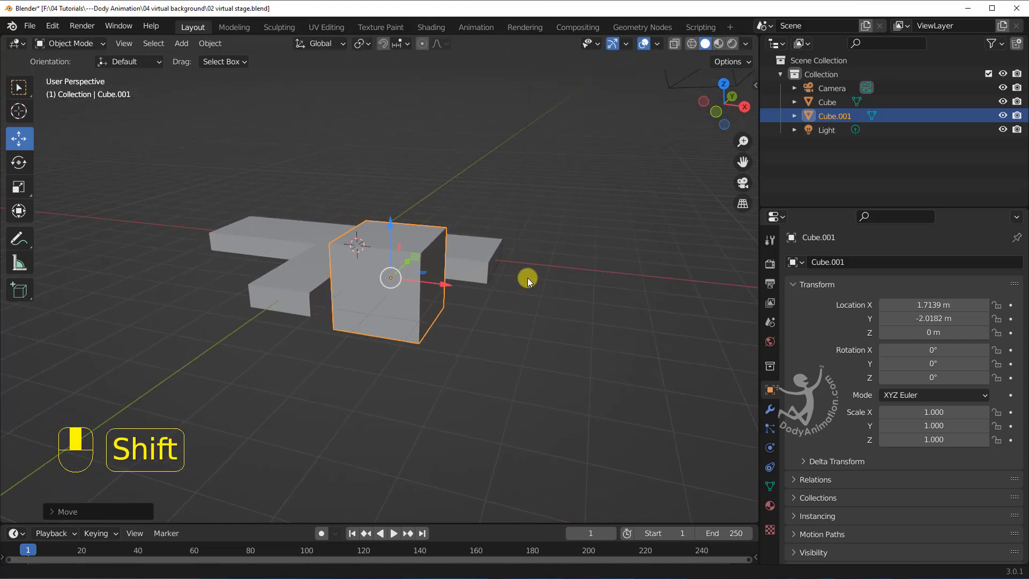
Flatten the new cube into a thin slab by scaling it along Z to about 0.078
scroll(527, 278, "up", 2)
key("s")
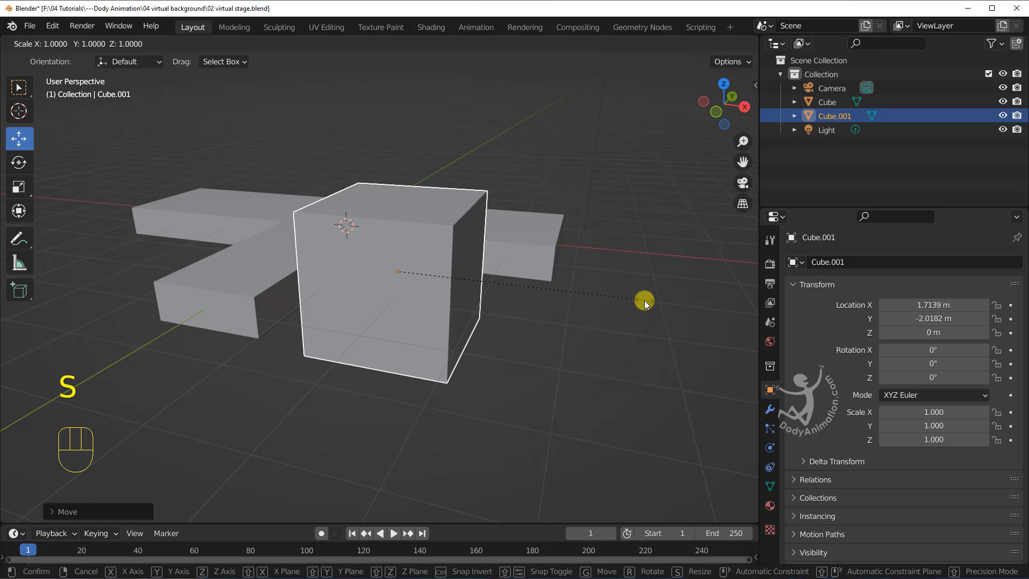
key("z")
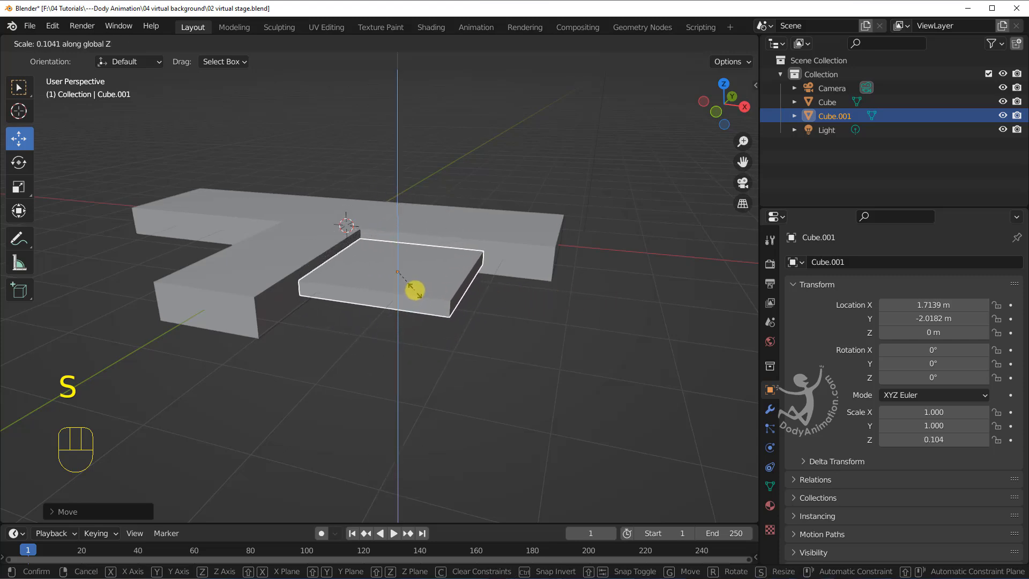
left_click(408, 288)
Move the slab into the stage's inner corner, at about X 1.88 m, Y -2.10 m and Z -0.04 m
scroll(426, 286, "up", 3)
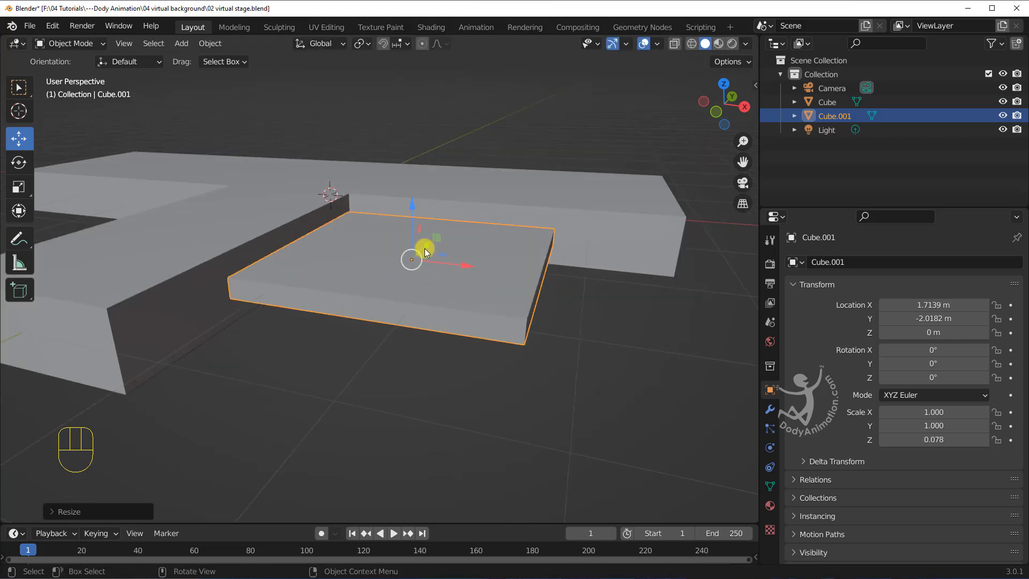
left_click_drag(455, 262, 527, 264)
middle_click_drag(527, 264, 384, 271)
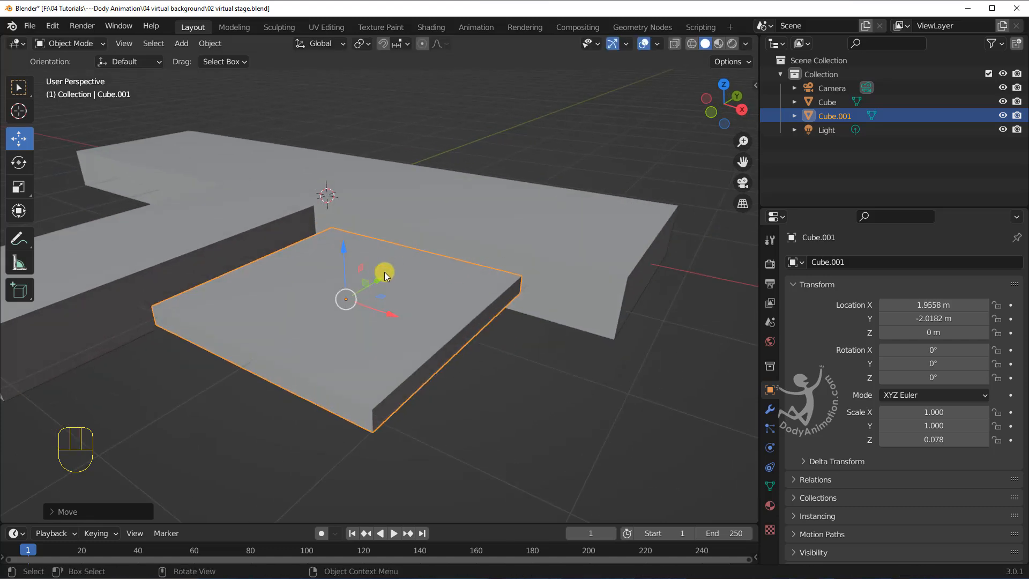
left_click_drag(359, 287, 337, 291)
middle_click_drag(336, 291, 379, 292)
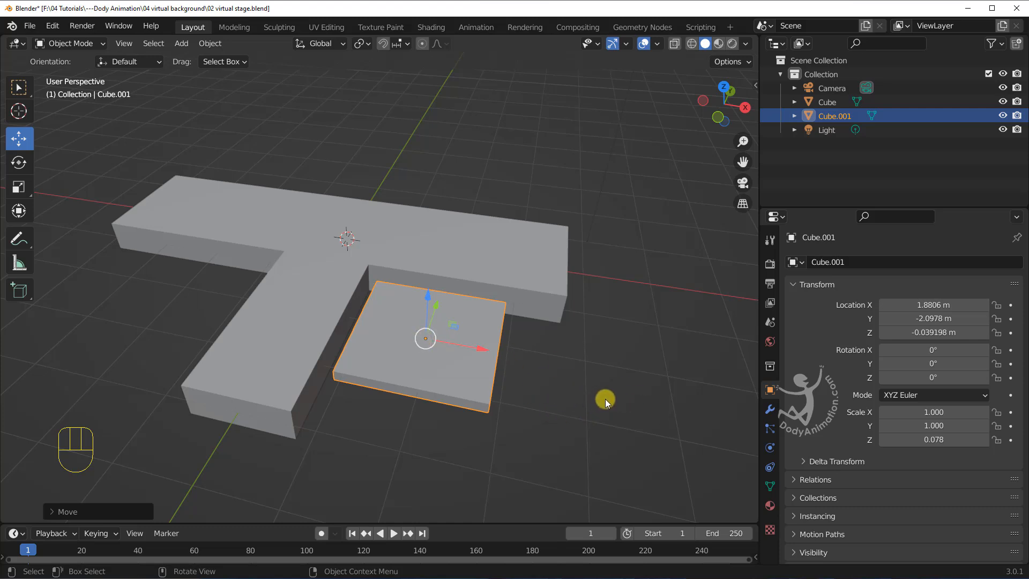
Scale the slab down uniformly by a factor of about 0.574
key("s")
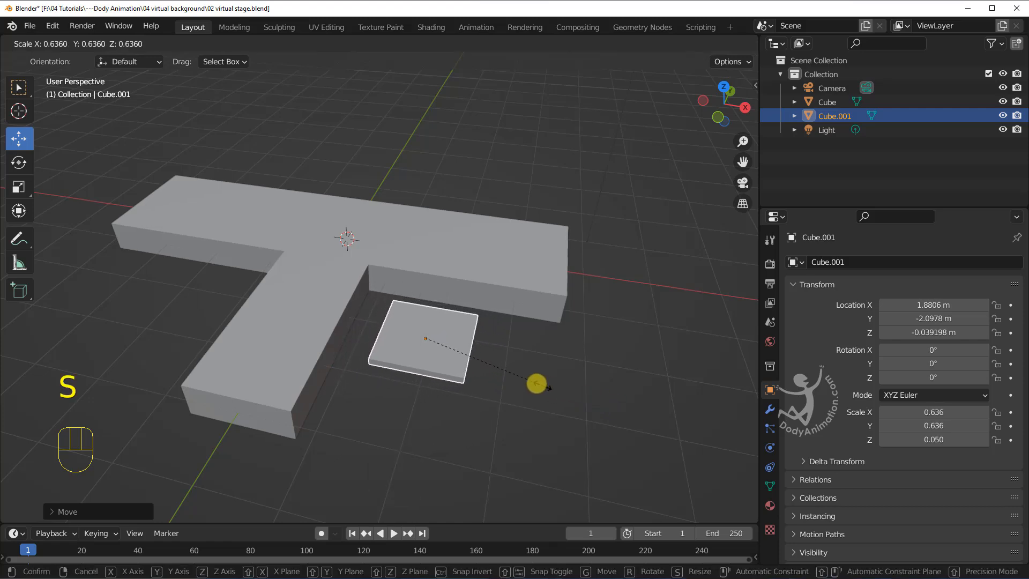
left_click(522, 385)
middle_click_drag(522, 385, 406, 301)
scroll(461, 311, "up", 1)
mouse_move(431, 356)
middle_mouse_down()
mouse_move(429, 367)
mouse_move(441, 367)
middle_mouse_up()
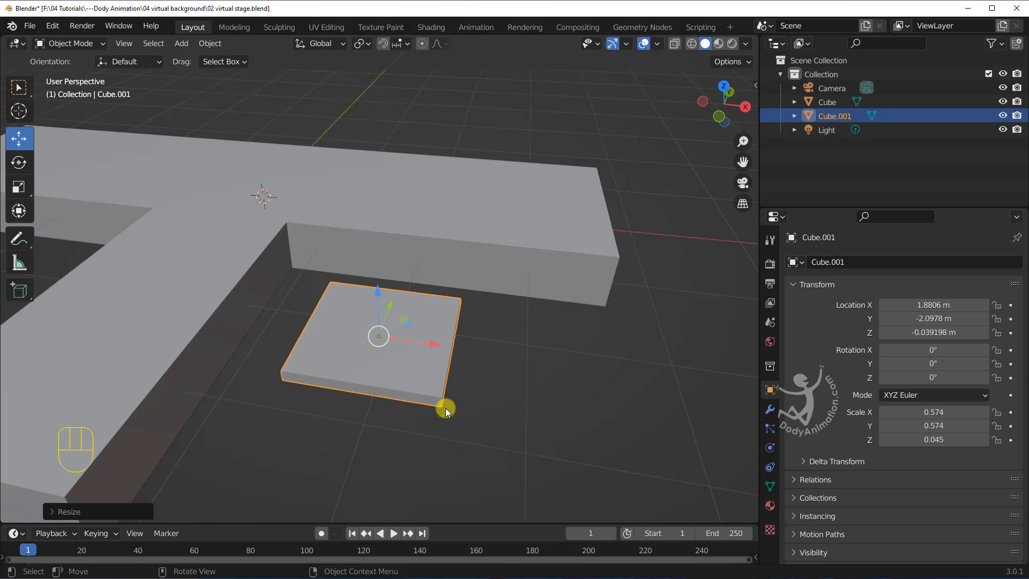
middle_click_drag(440, 411, 411, 413)
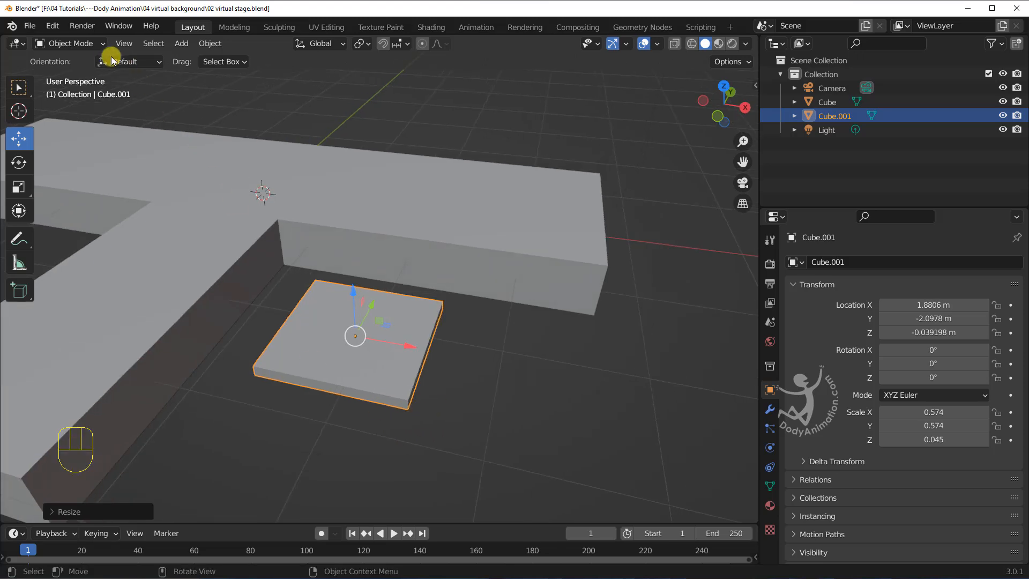
Enter Edit Mode on the slab with vertex selection and select the upper vertex of its outer front corner
left_click(71, 43)
left_click(64, 70)
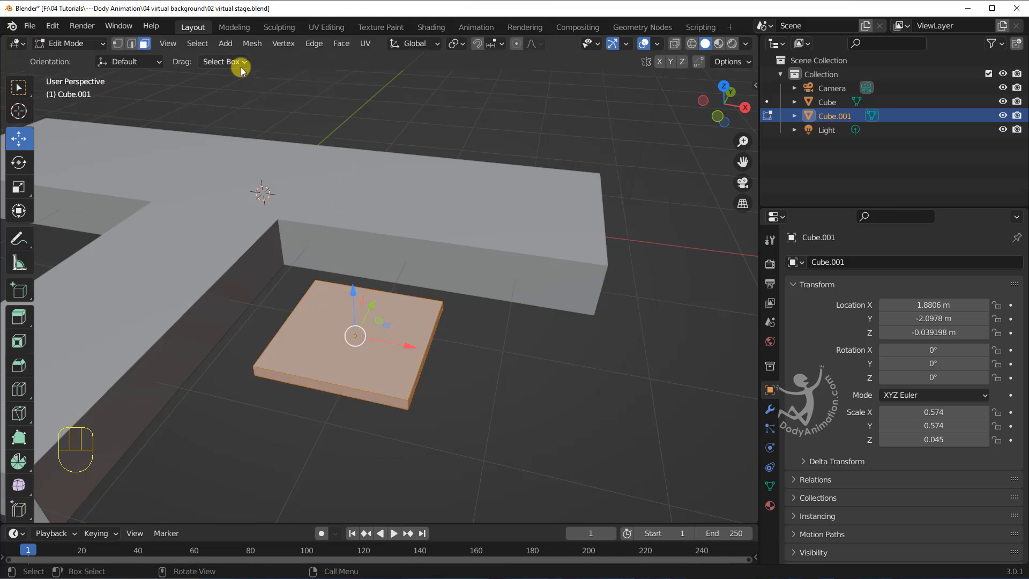
left_click(116, 44)
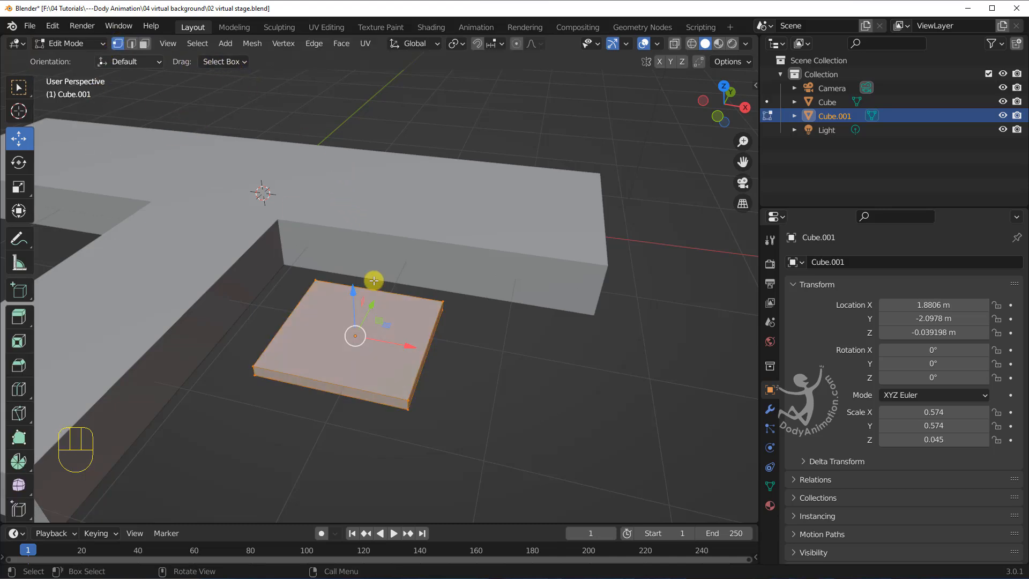
left_click(409, 399)
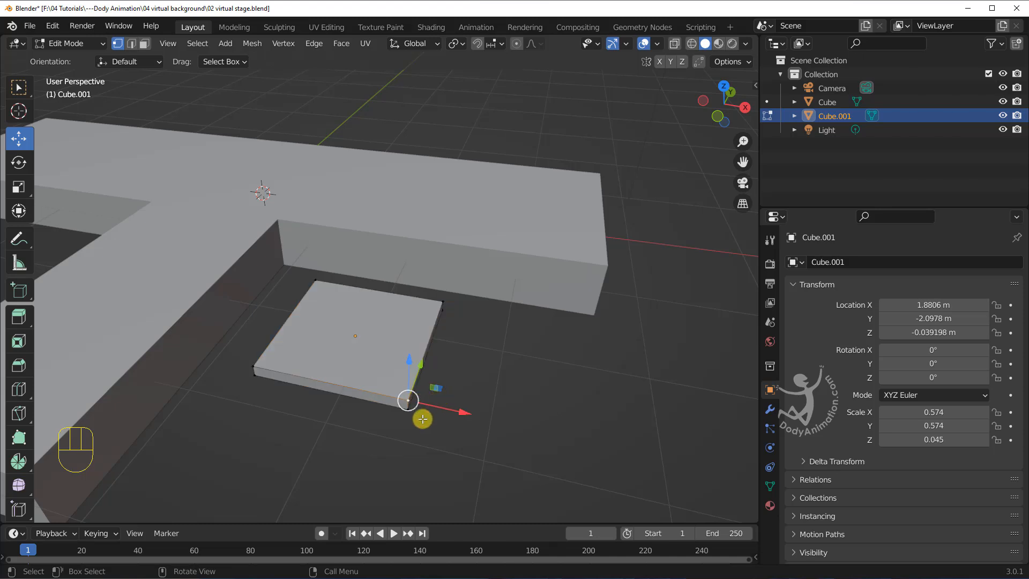
middle_click_drag(434, 419, 309, 379)
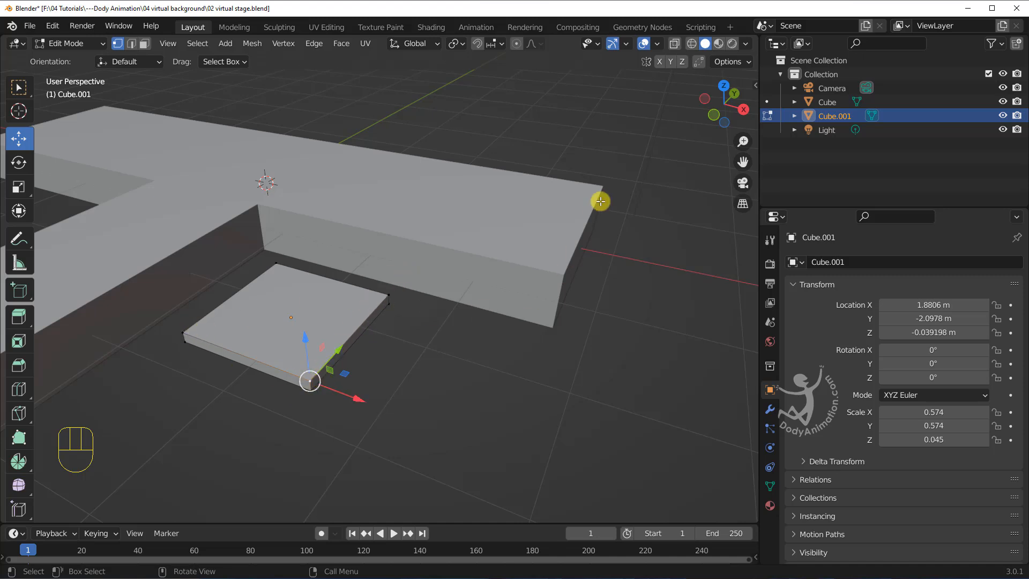
Turn on Auto Merge and show the Move tool's options that contain this setting
left_click(698, 63)
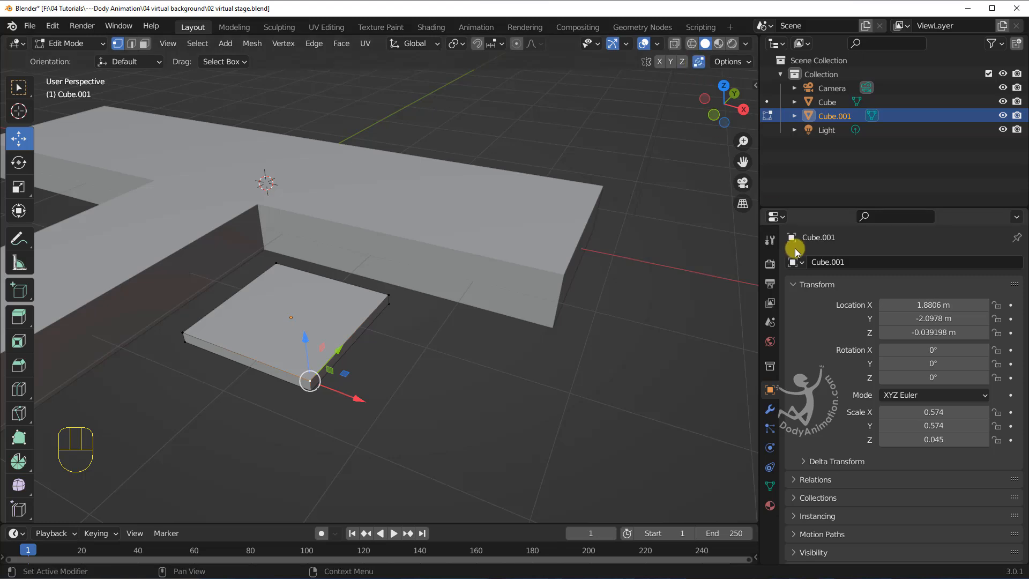
left_click(770, 238)
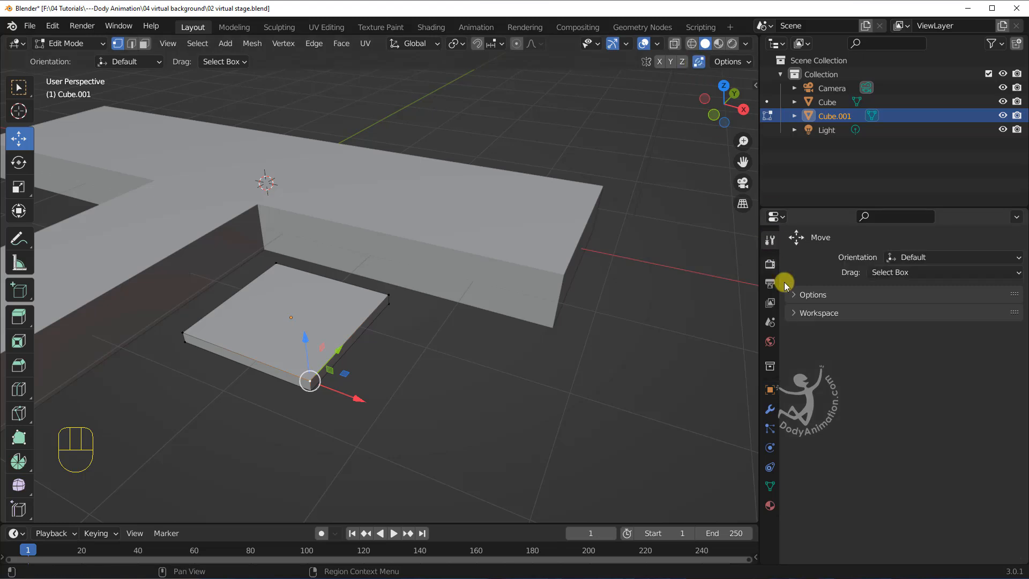
left_click(798, 295)
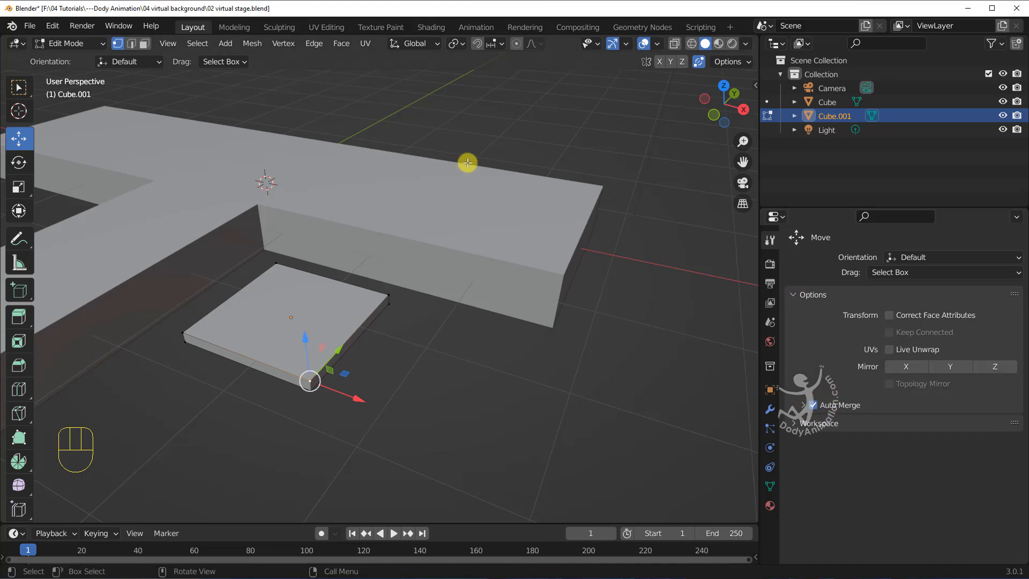
Turn on snapping and set the snap target to Vertex
left_click(477, 46)
left_click(491, 47)
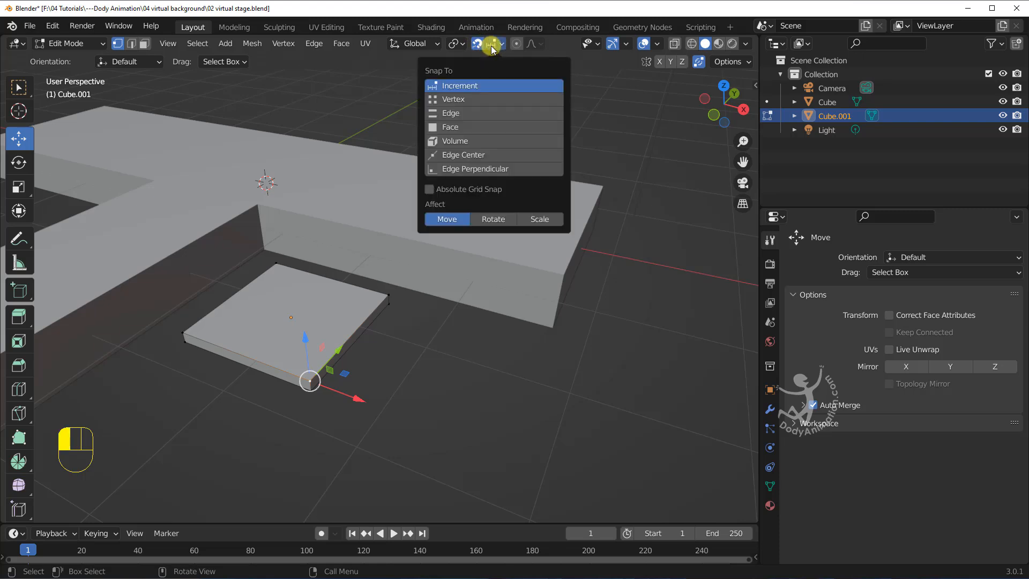
left_click(443, 102)
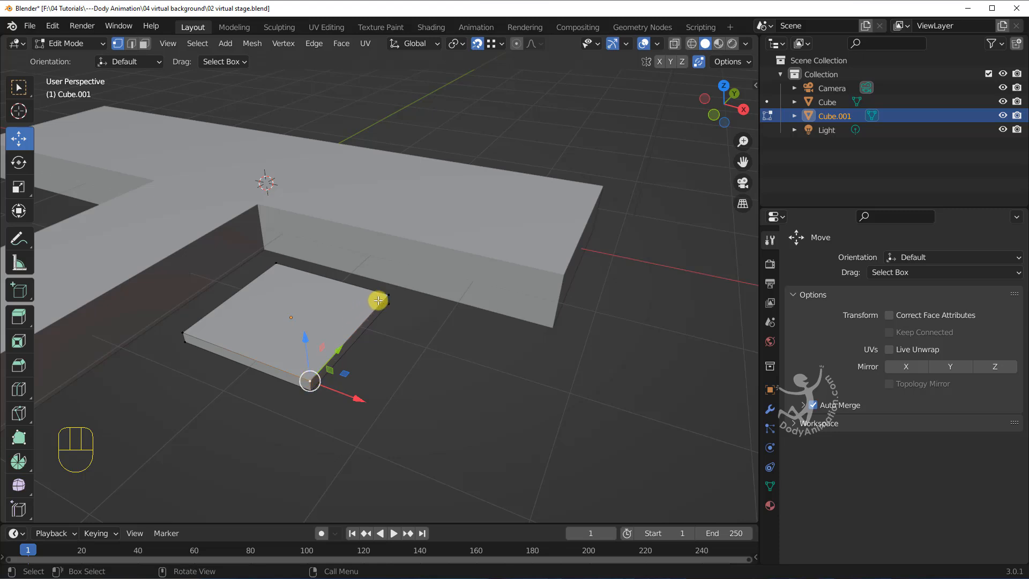
Move the slab's upper front corner vertex 1.148 m along Y onto the neighbouring upper vertex to merge them
left_click(317, 392)
left_click(311, 382)
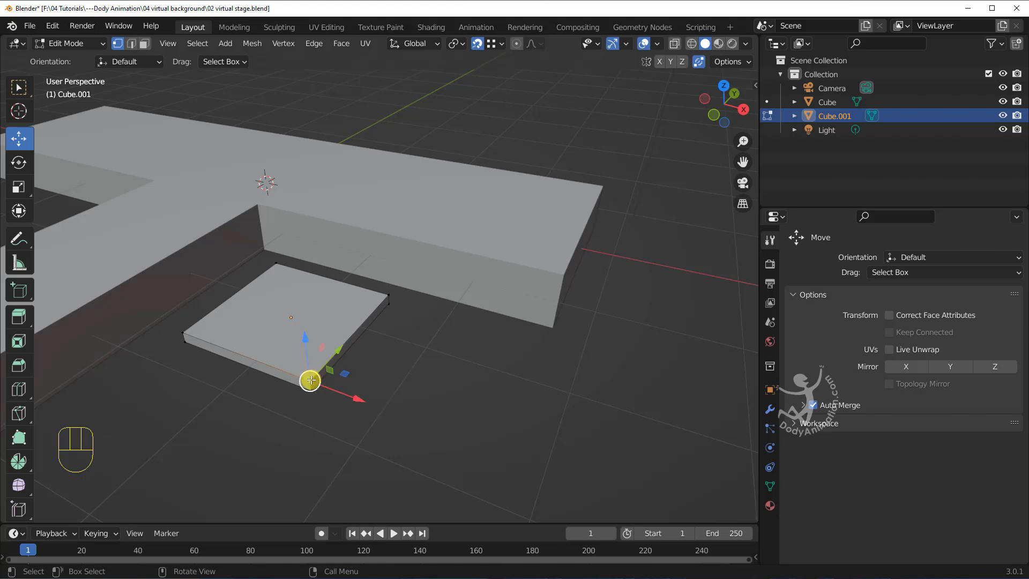
key("g")
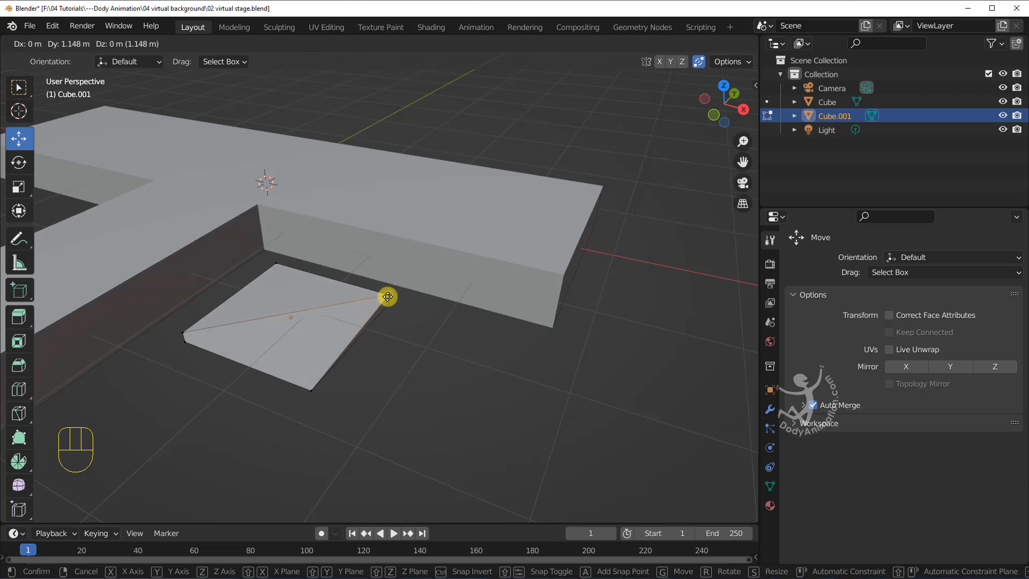
left_click(387, 296)
middle_click_drag(407, 325, 391, 317)
scroll(375, 303, "up", 4)
scroll(372, 301, "down", 4)
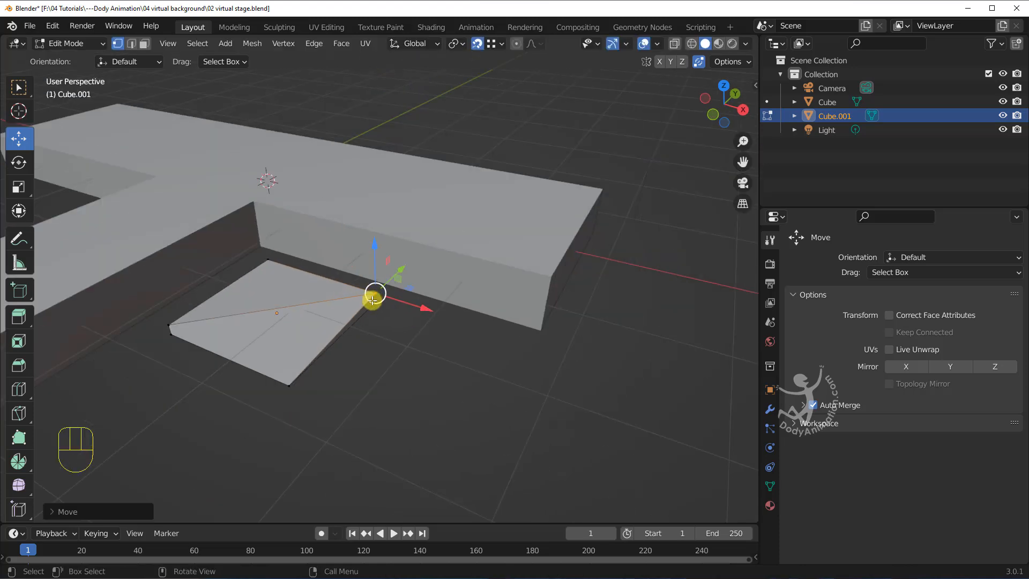
With Auto Merge on, snap the slab's lower front corner vertex 1.148 m along Y onto the neighbouring lower vertex
left_click(702, 63)
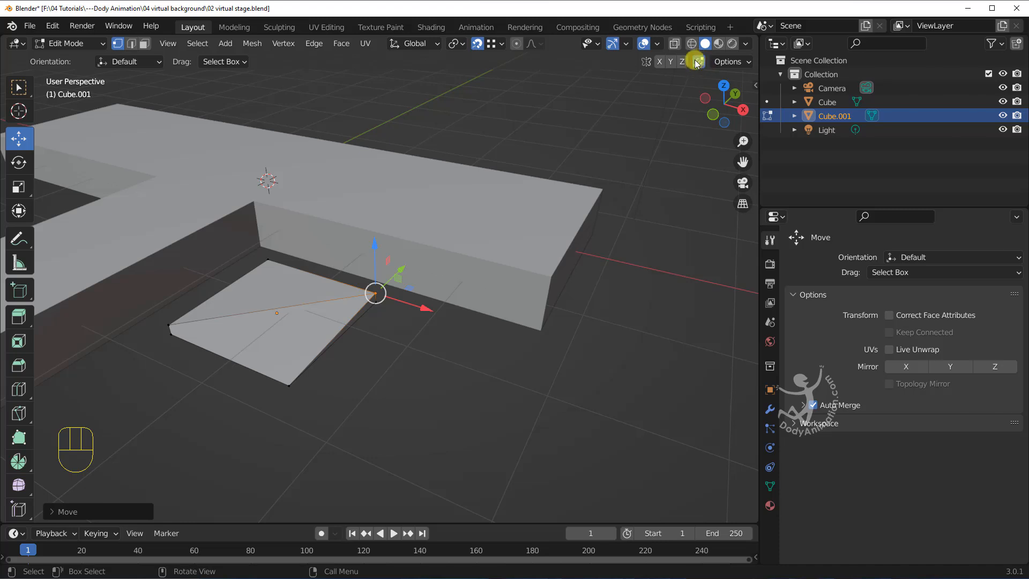
left_click(290, 390)
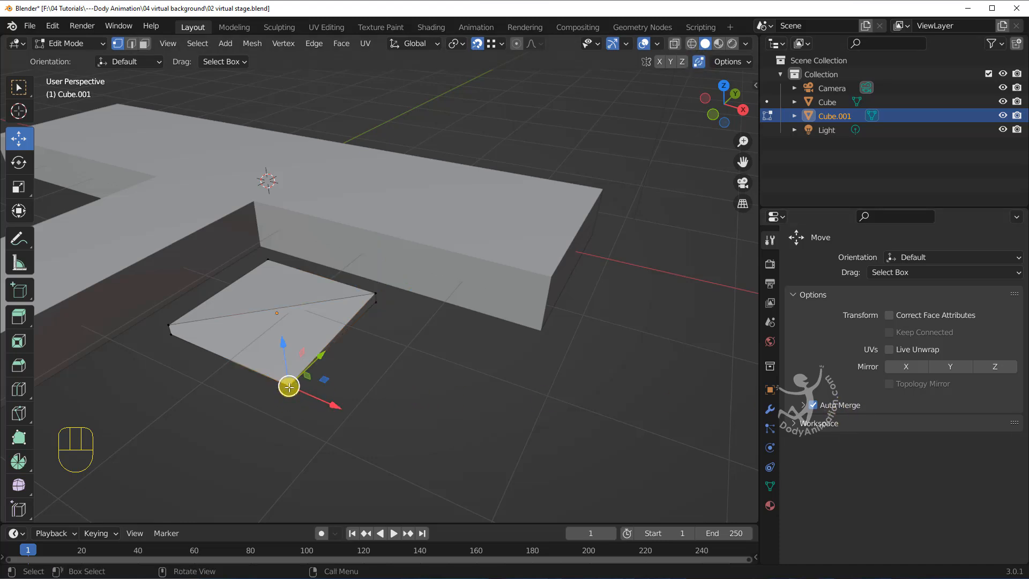
key("g")
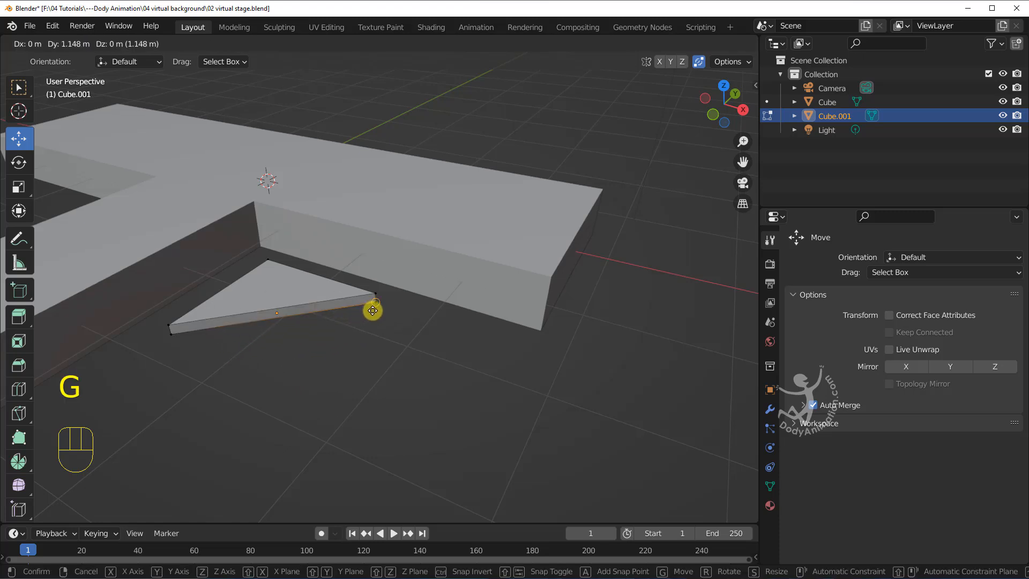
left_click(375, 303)
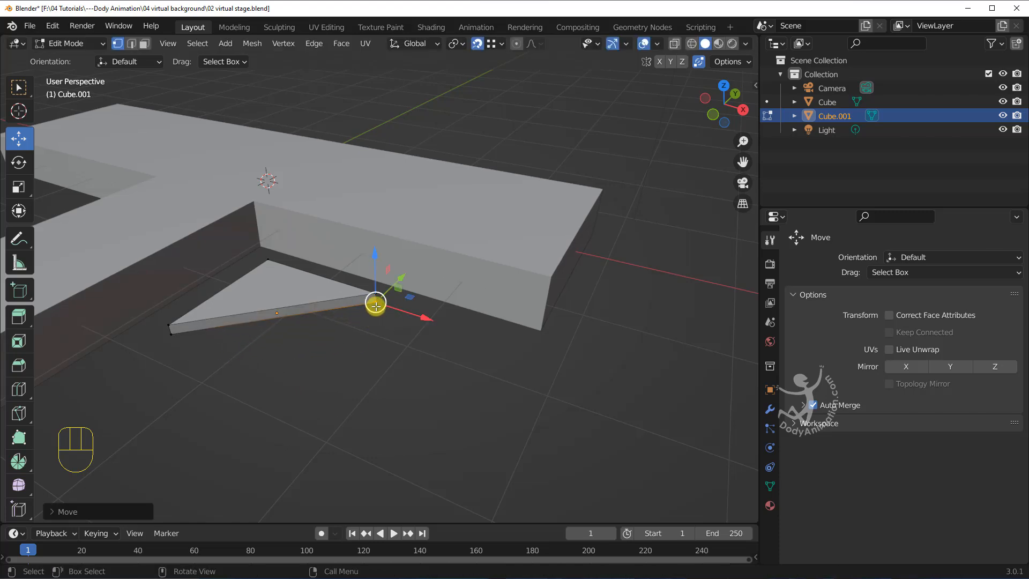
middle_click_drag(321, 321, 393, 336)
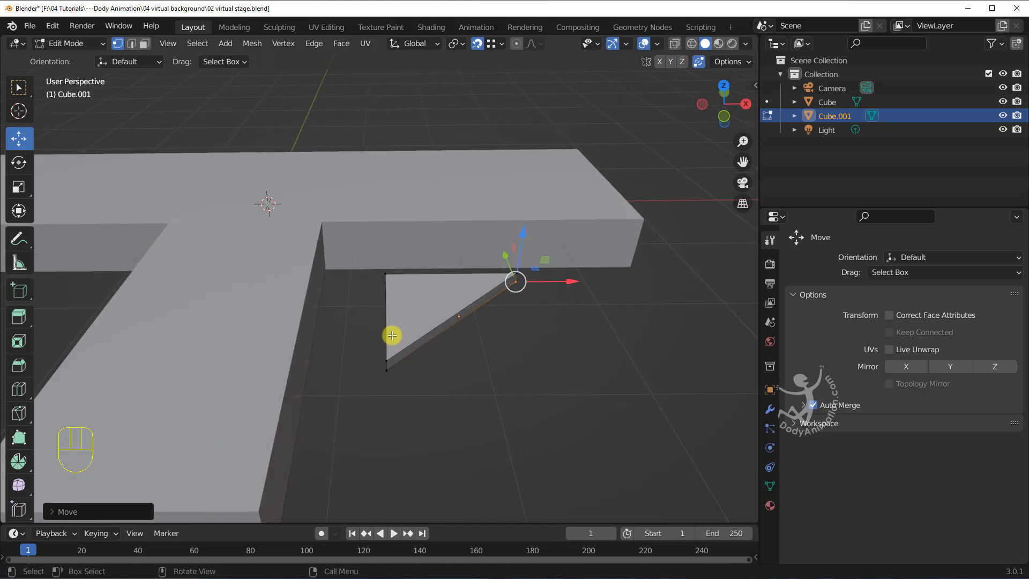
middle_click_drag(471, 317, 412, 335, "shift")
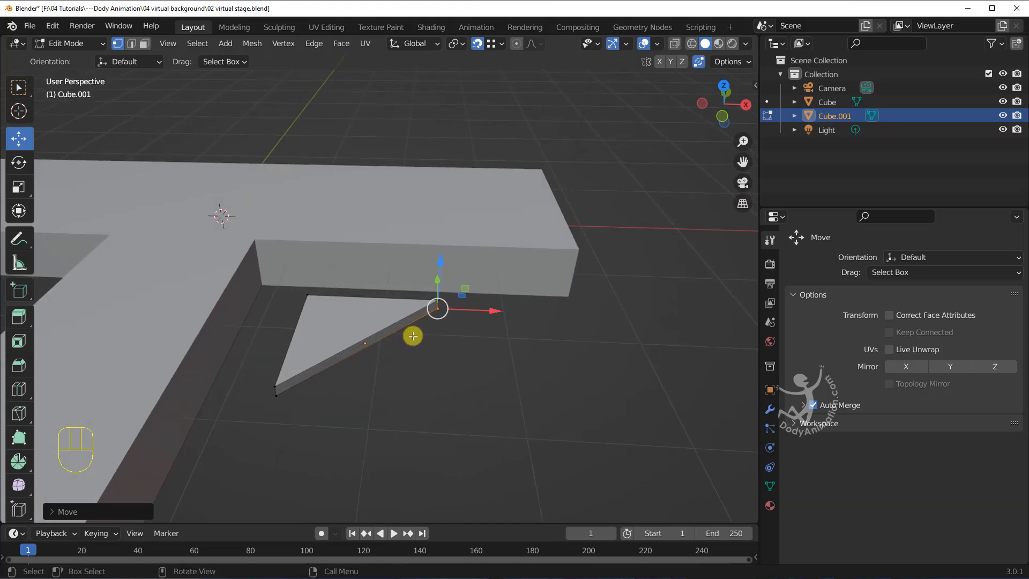
Turn off Auto Merge and return the triangular piece to Object Mode
left_click(698, 63)
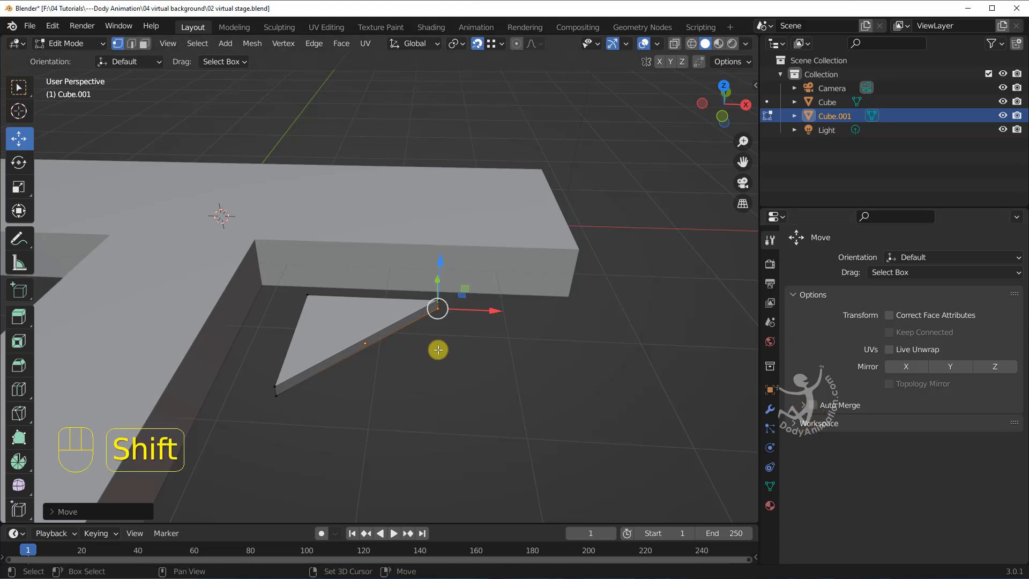
middle_click_drag(436, 352, 503, 292, "shift")
left_click(70, 43)
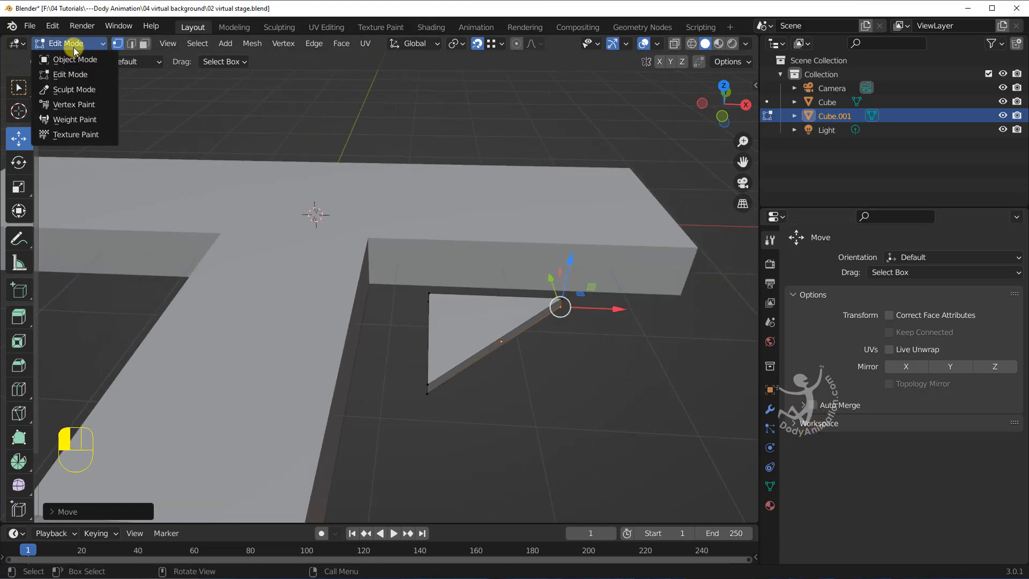
left_click(73, 56)
middle_click_drag(407, 246, 467, 300)
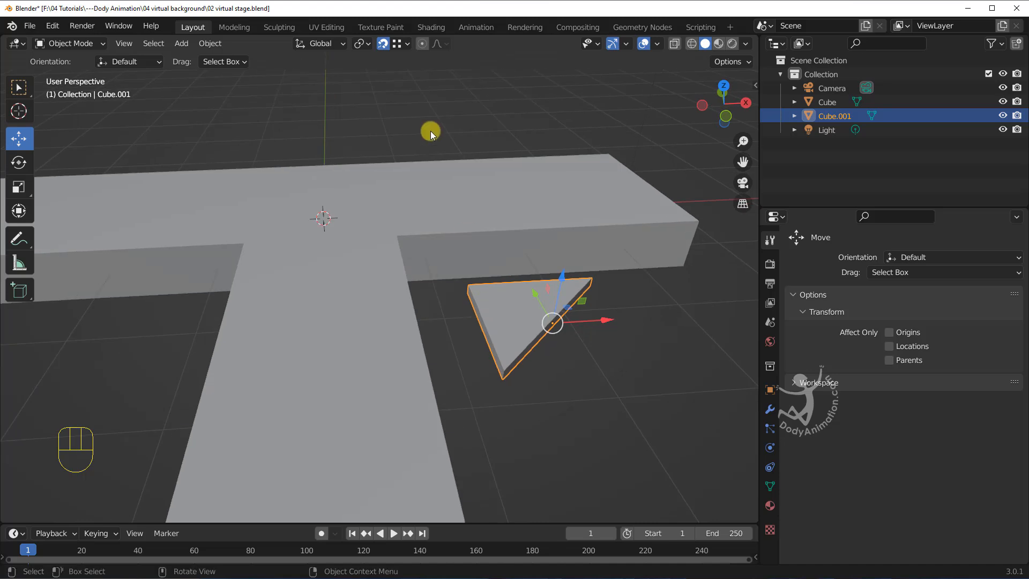
Move the triangular piece so its corner snaps to the lower inner corner of the T-shaped stage
left_click(382, 43)
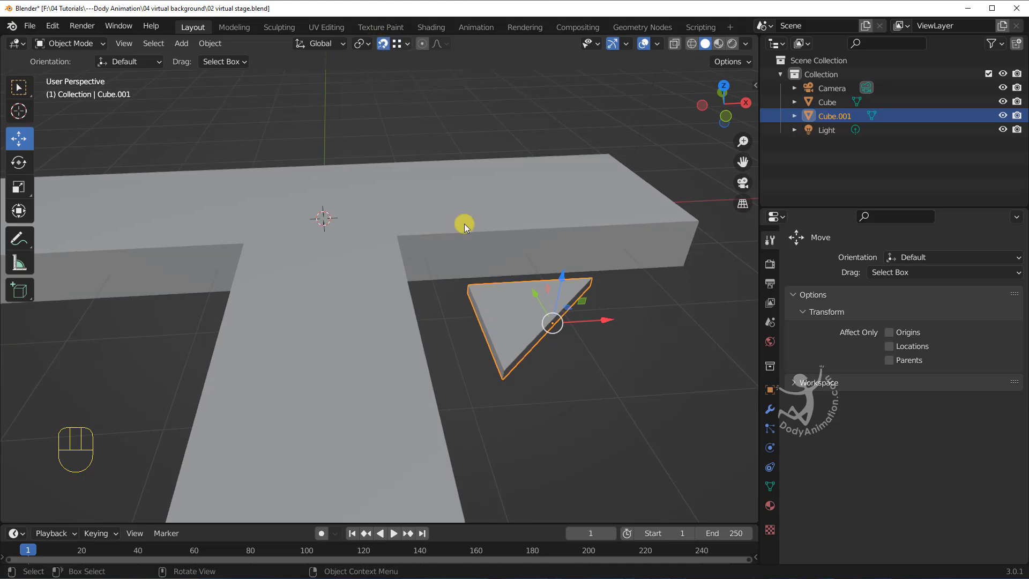
middle_click_drag(464, 223, 456, 302)
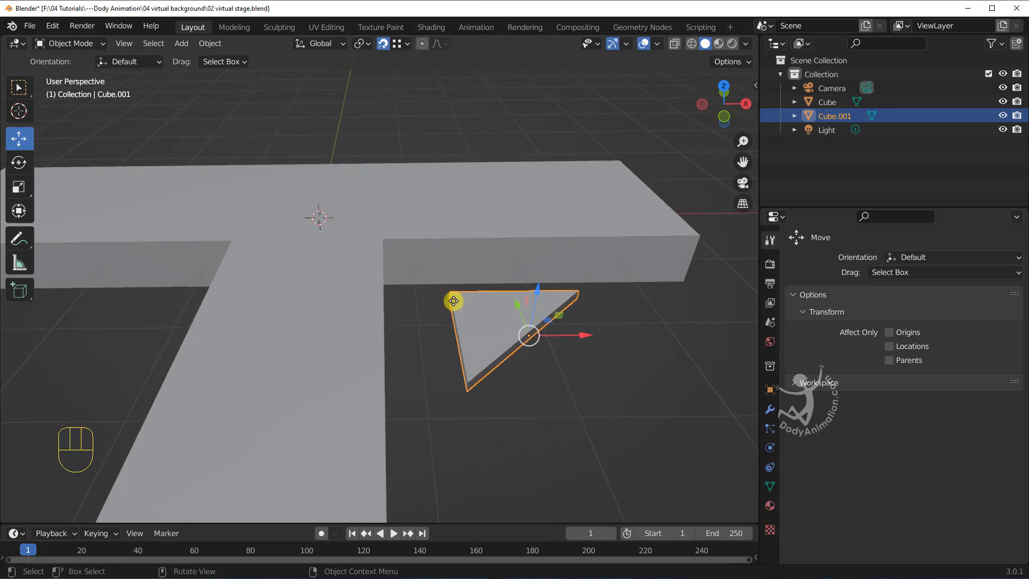
key("g")
left_click(386, 286)
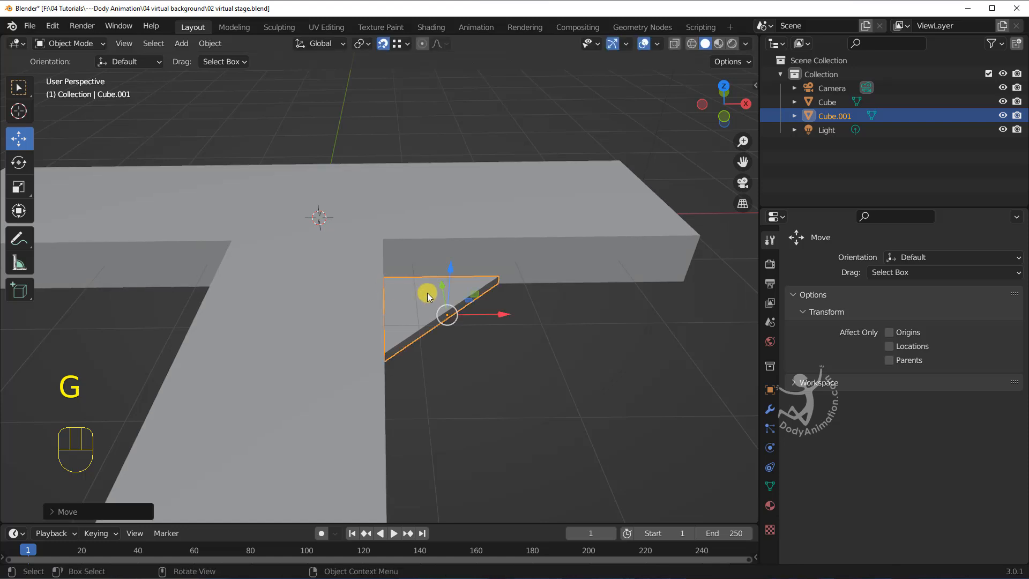
Move the triangular piece away from the stage and snap it back to the lower inner corner
mouse_move(427, 293)
middle_mouse_down()
mouse_move(371, 300)
mouse_move(356, 256)
mouse_move(375, 226)
mouse_move(448, 215)
mouse_move(440, 129)
mouse_move(427, 170)
mouse_move(406, 163)
mouse_move(370, 225)
mouse_move(357, 270)
mouse_move(407, 293)
middle_mouse_up()
key("g")
left_click(477, 331)
middle_click_drag(406, 328, 450, 340)
key("g")
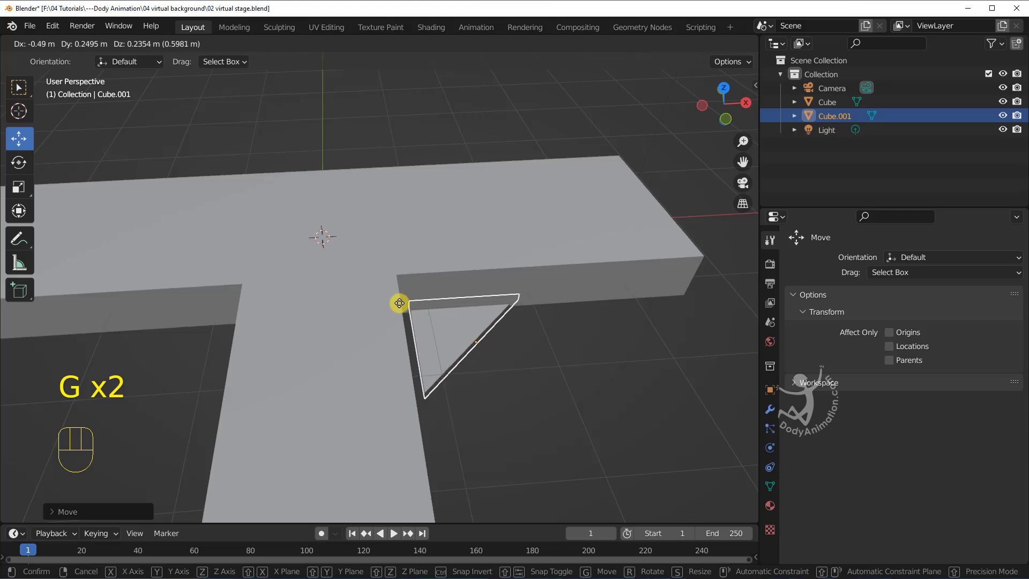
left_click(404, 320)
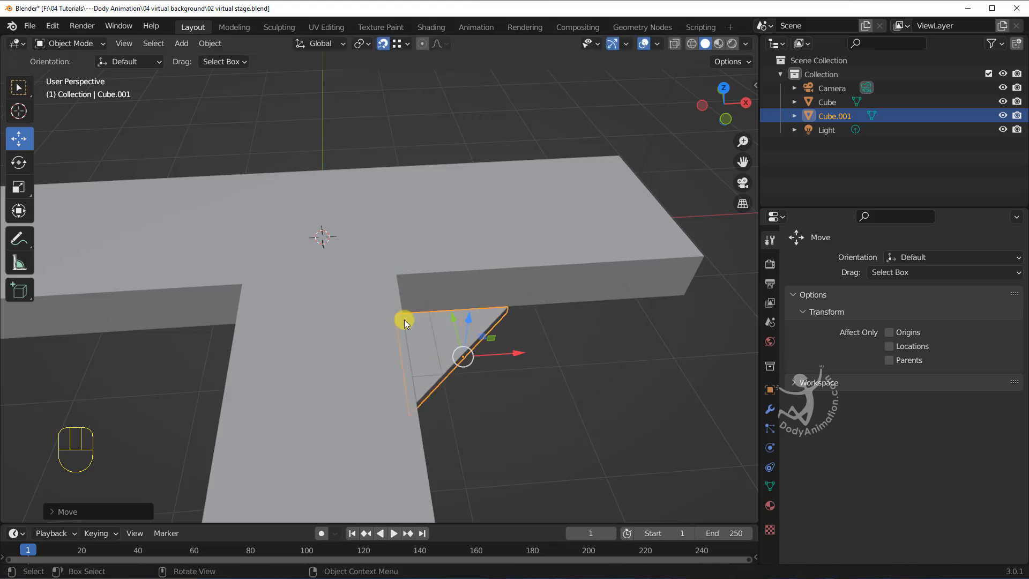
Adjust the triangular piece's height by snapping it against the stage's lower inner corner, and deselect it
middle_click_drag(404, 319, 418, 186)
key("g")
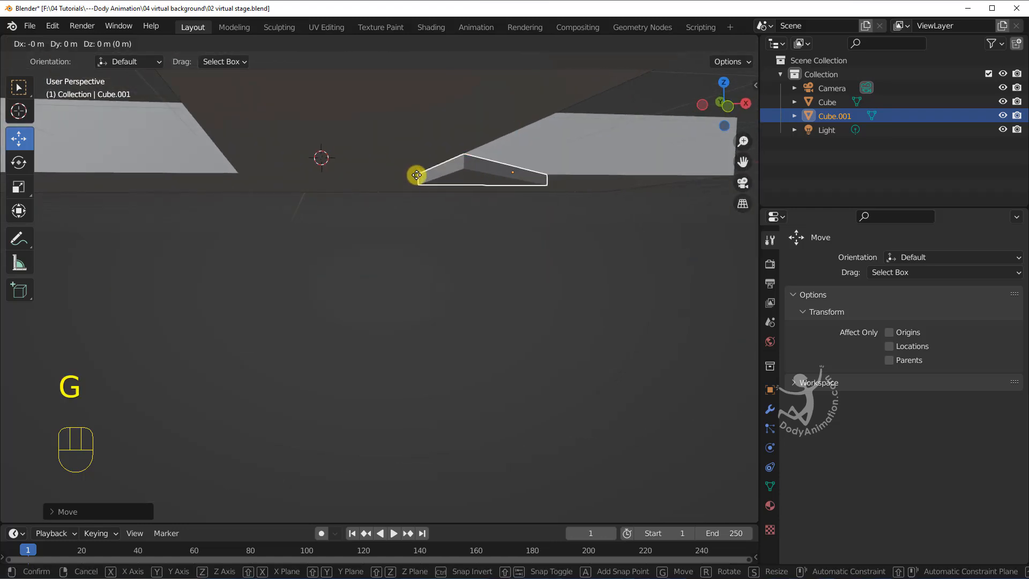
left_click(416, 157)
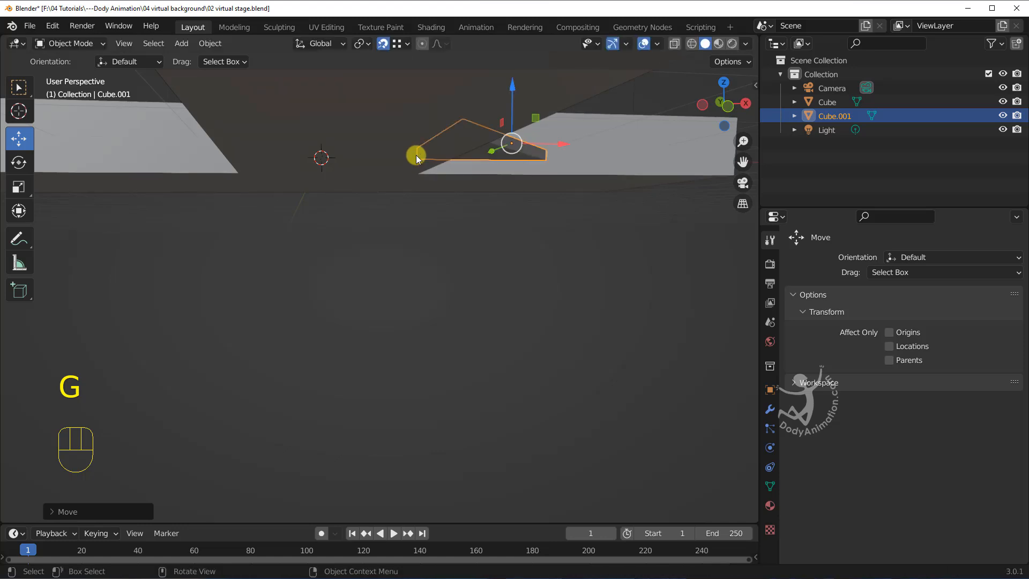
middle_click_drag(416, 154, 445, 321)
key("g")
left_click(359, 178)
left_click(355, 171)
scroll(445, 321, "down", 4)
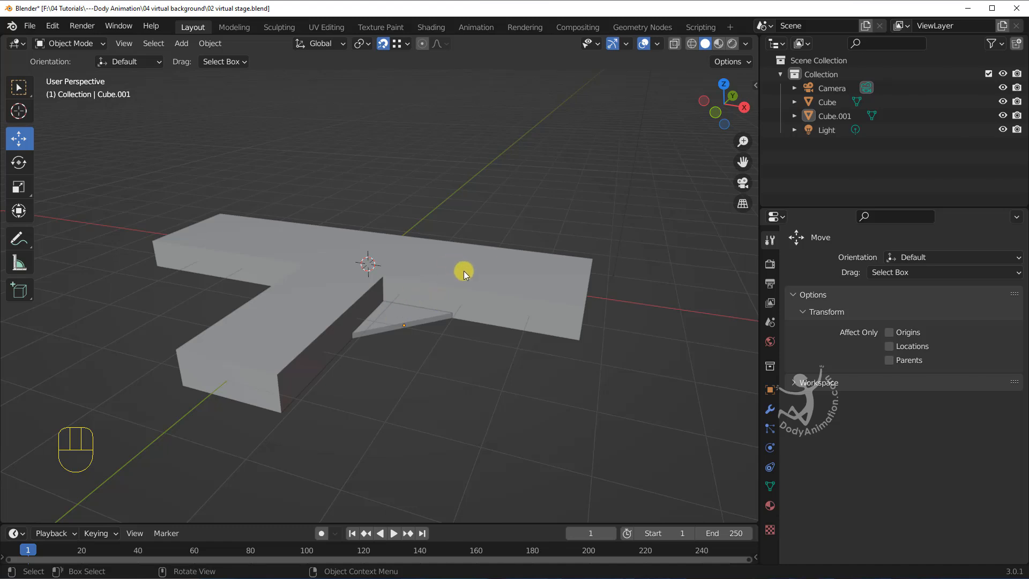
Set the viewport shading color to Random and enable Cavity
mouse_move(464, 271)
middle_mouse_down()
mouse_move(432, 275)
mouse_move(507, 269)
mouse_move(448, 282)
middle_mouse_up()
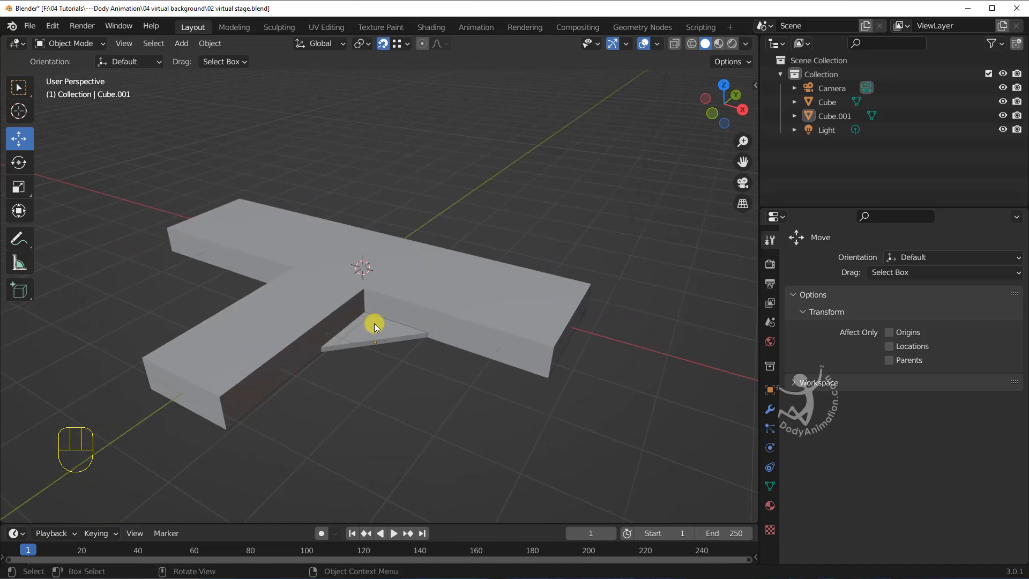
left_click(746, 45)
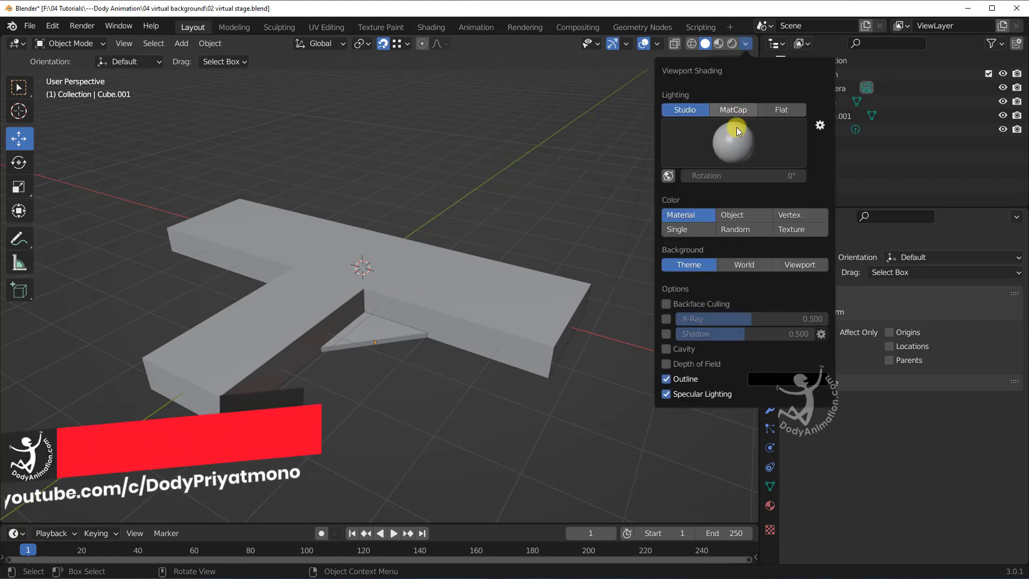
left_click(739, 232)
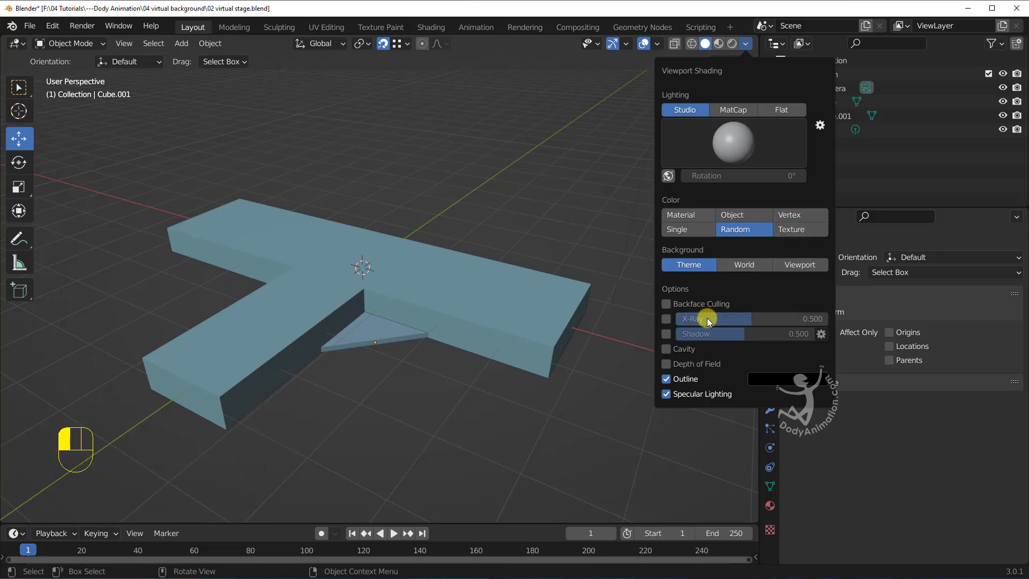
left_click(666, 349)
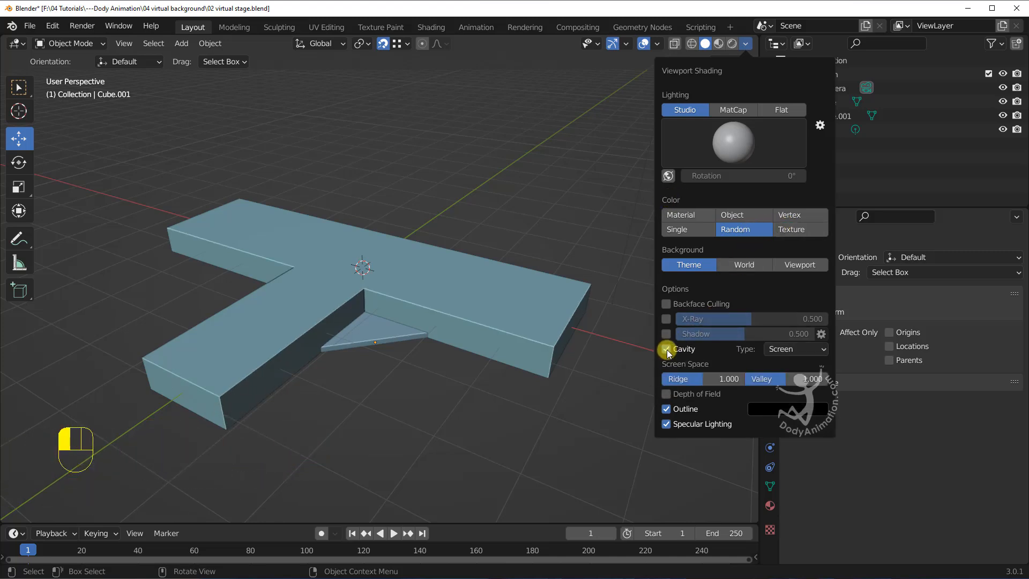
Try the Shadow option, leave it off, and set the Cavity type to Both
left_click(667, 334)
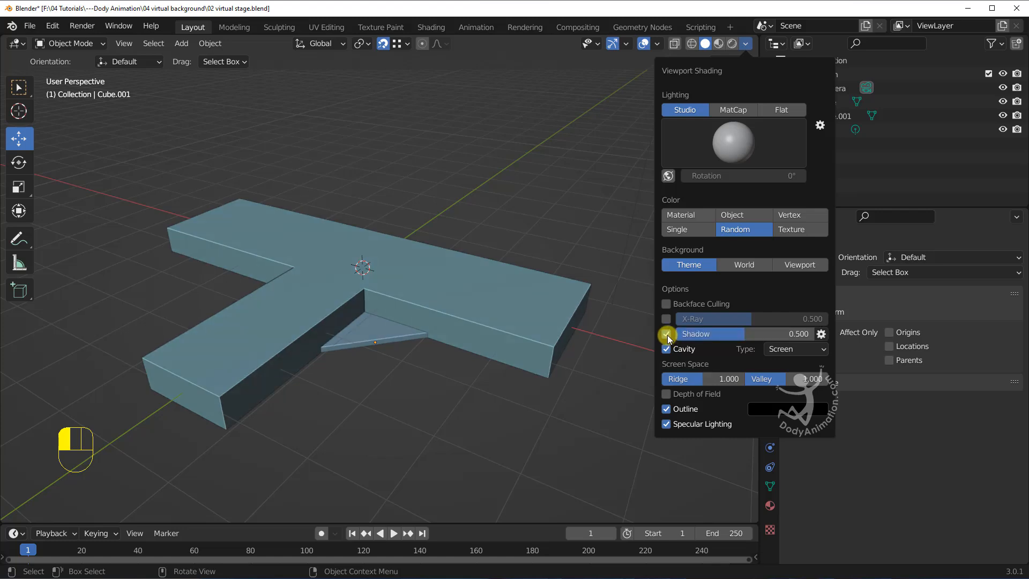
left_click(667, 335)
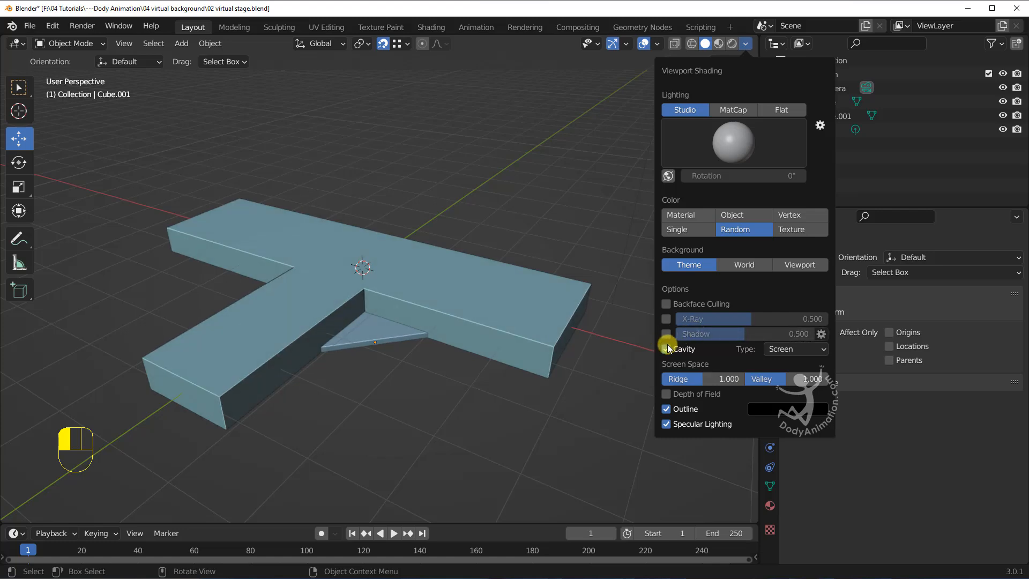
left_click(798, 350)
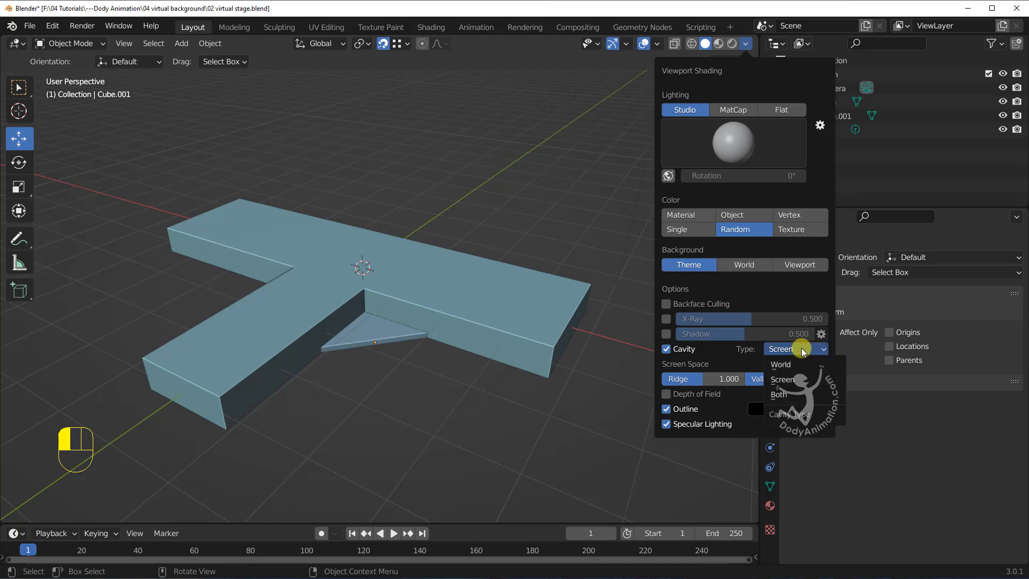
left_click(782, 398)
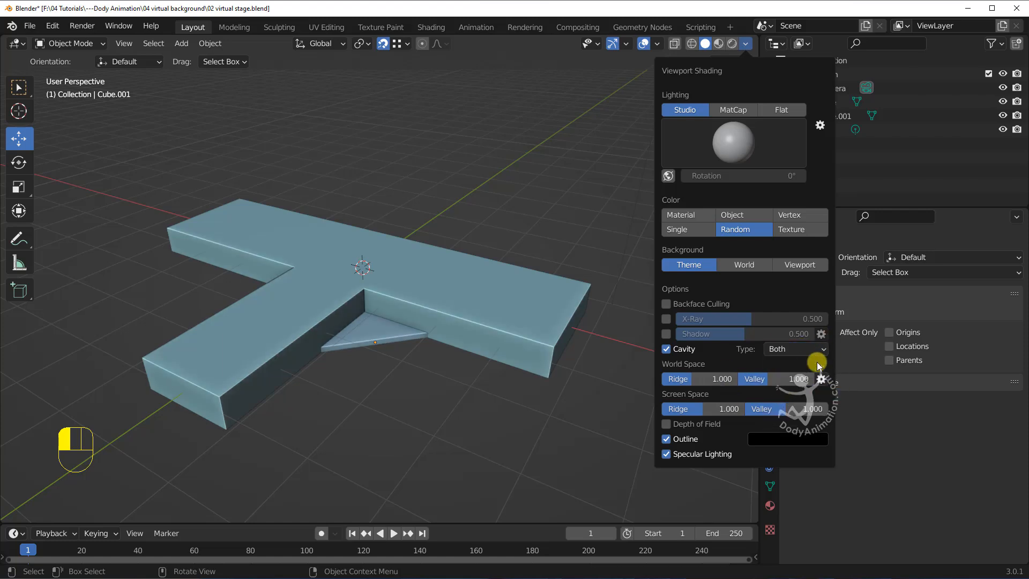
scroll(374, 307, "up", 2)
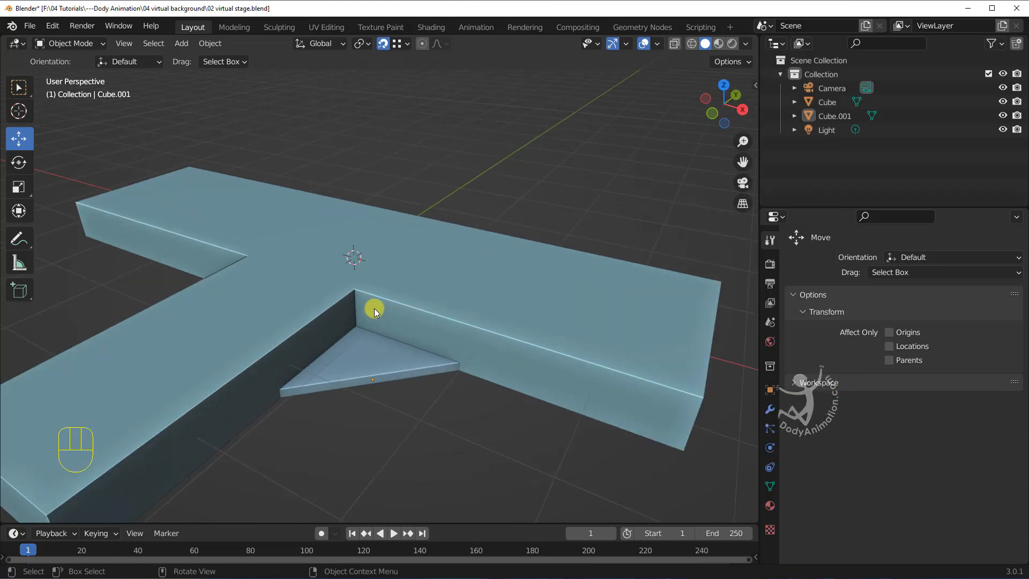
mouse_move(484, 330)
middle_mouse_down()
mouse_move(448, 304)
mouse_move(519, 316)
mouse_move(479, 332)
middle_mouse_up()
Compare the viewport shading of the stage with Cavity off and on, leaving it enabled
left_click(746, 43)
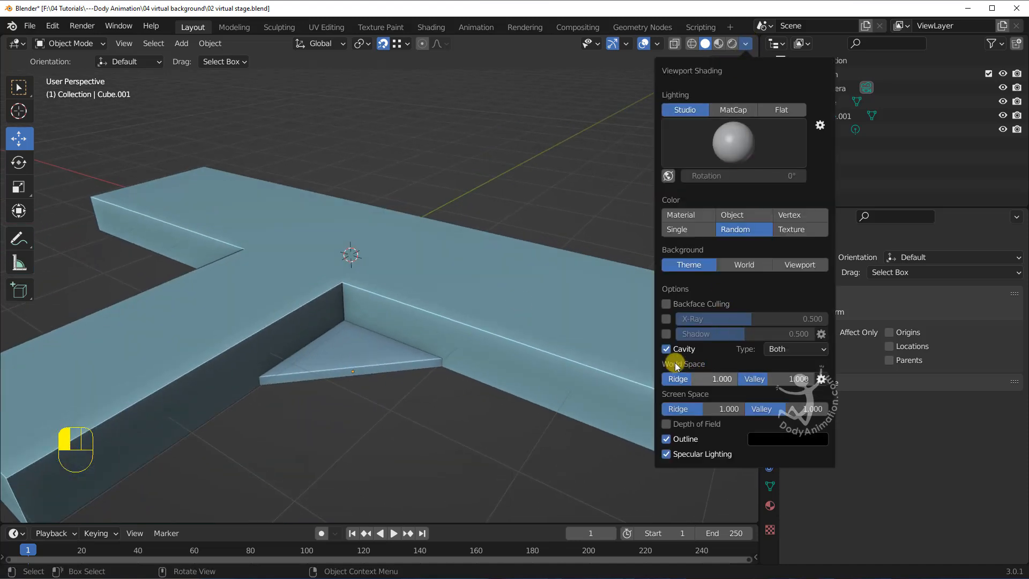
left_click(667, 349)
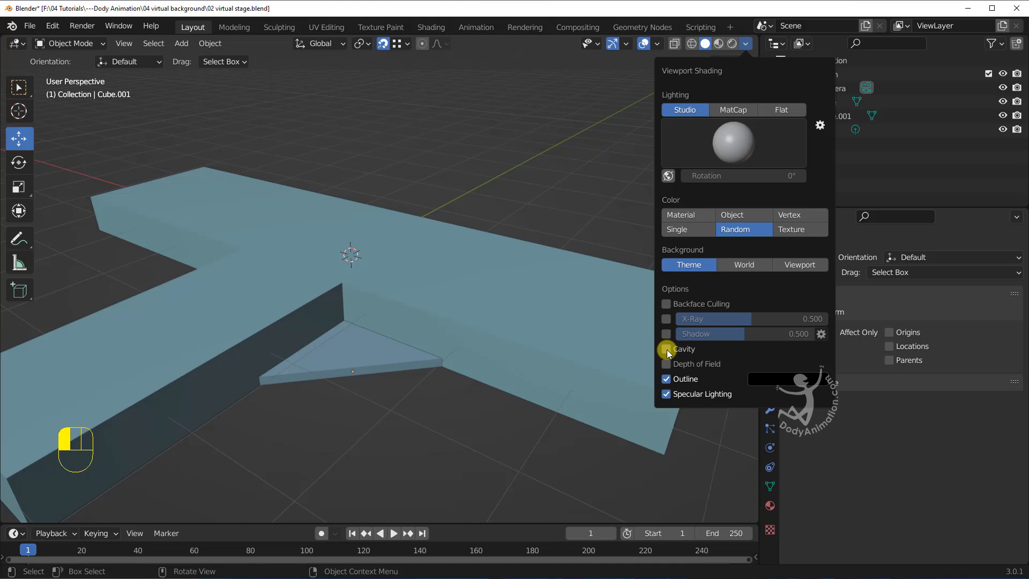
left_click(667, 349)
left_click(667, 349)
left_click(666, 349)
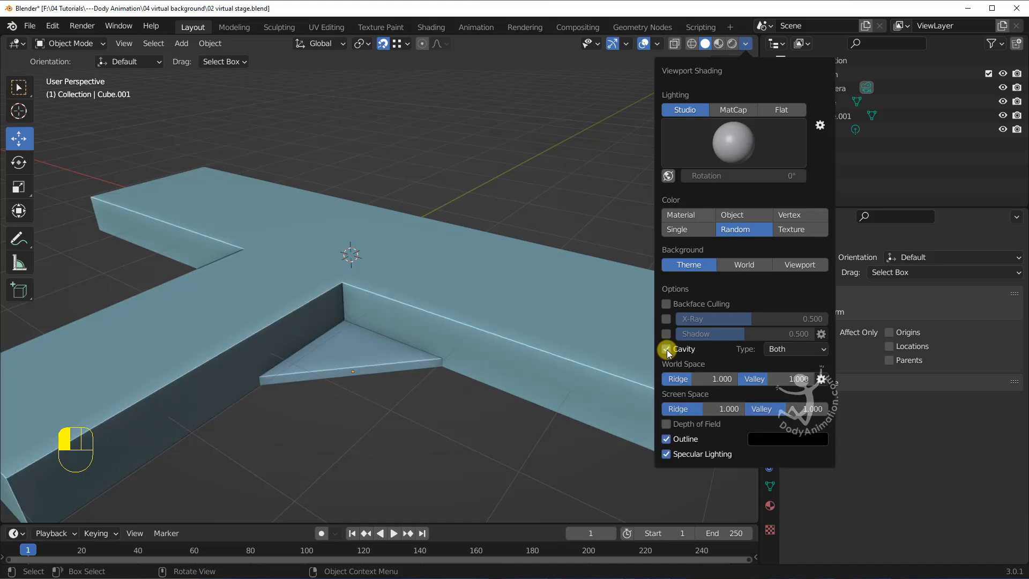
Duplicate the triangular piece and snap the copy about 0.43 m higher, to the stage's upper inner corner
middle_click_drag(394, 372, 378, 327)
left_click(410, 352)
scroll(415, 349, "up", 2)
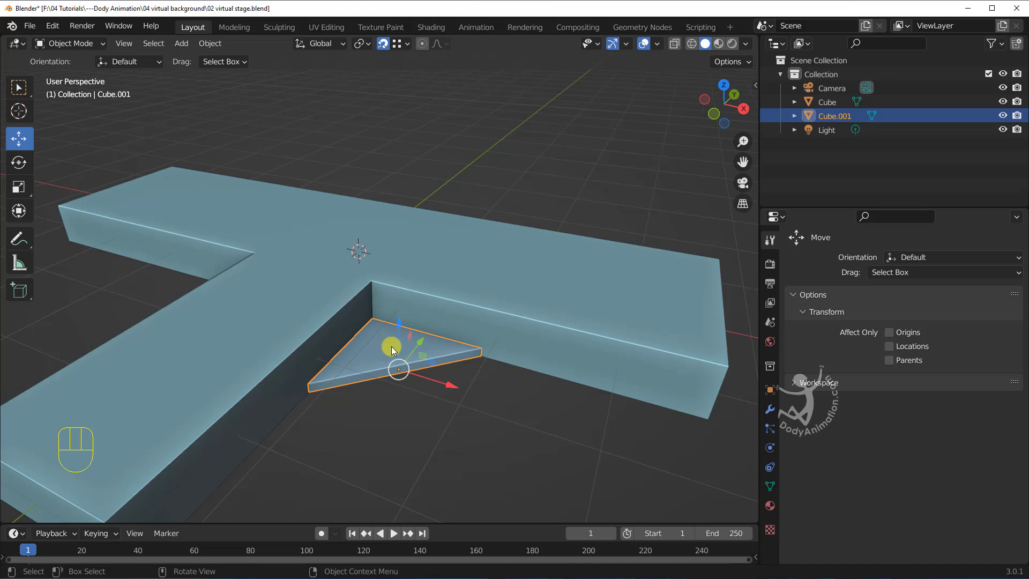
middle_click_drag(391, 346, 421, 354)
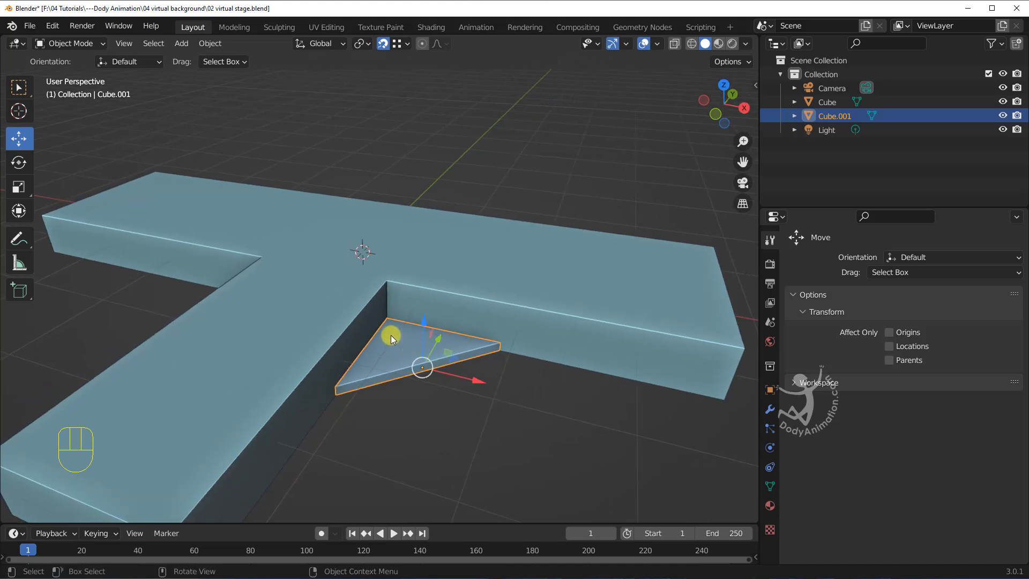
key("shift+d")
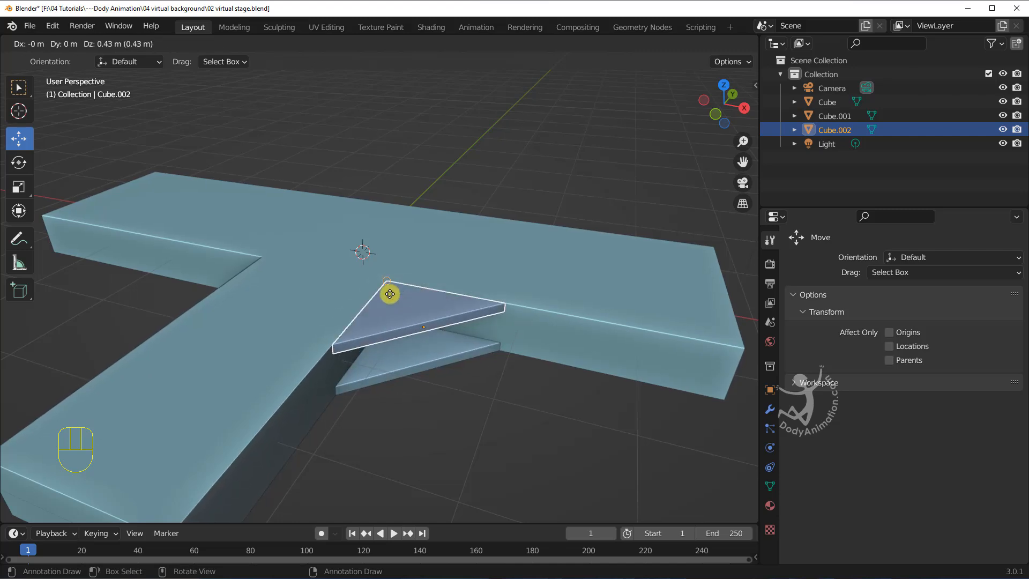
left_click(387, 282)
Move the duplicated triangular piece down about 0.34 m along Z so it rests on top of the original piece
middle_click_drag(387, 283, 411, 280)
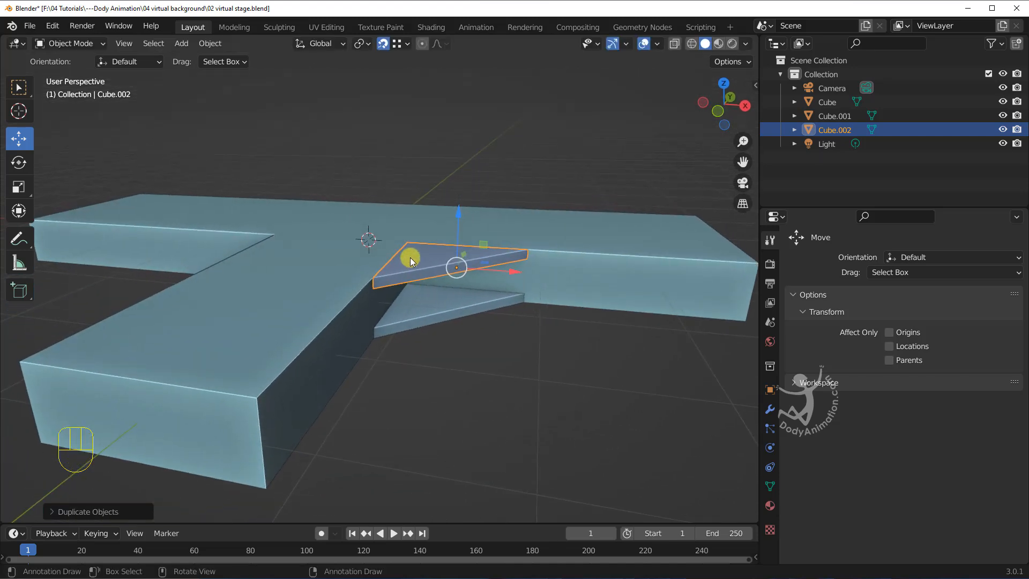
key("g")
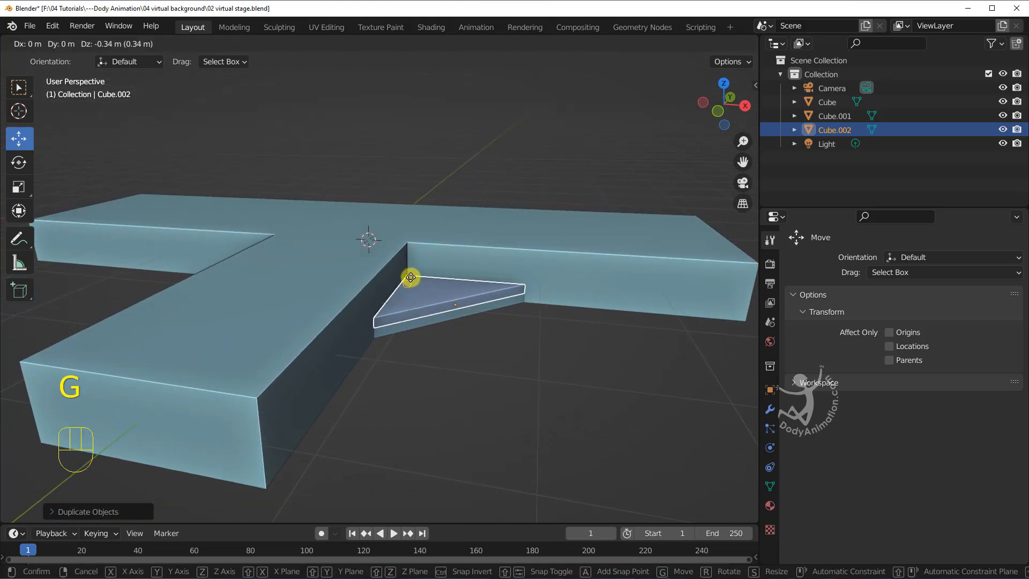
left_click(435, 297)
middle_click_drag(436, 297, 461, 335)
scroll(460, 334, "up", 3)
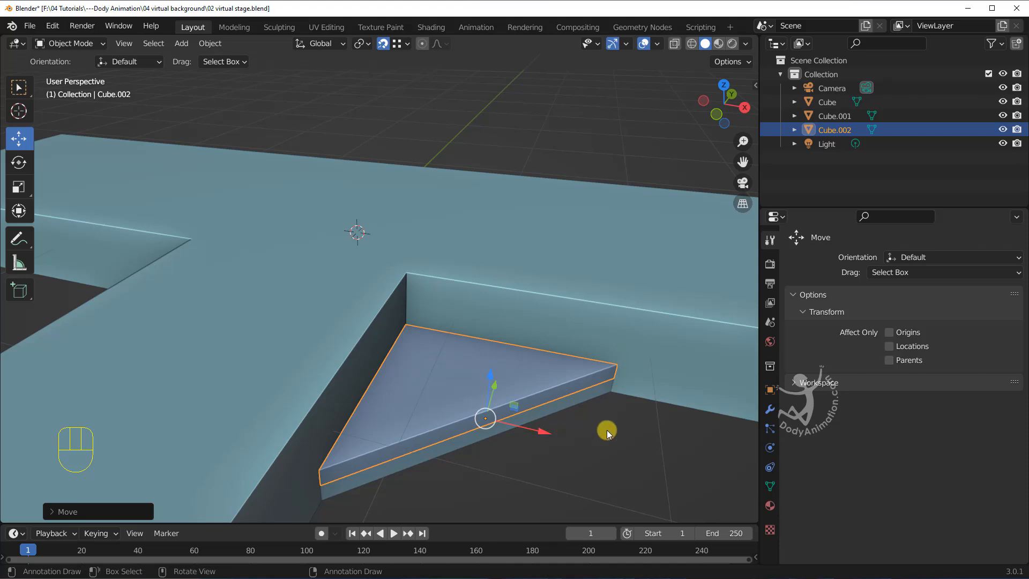
Try scaling the upper triangular piece down uniformly to about 0.95
mouse_move(607, 433)
middle_mouse_down()
mouse_move(632, 404)
mouse_move(616, 416)
middle_mouse_up()
key("s")
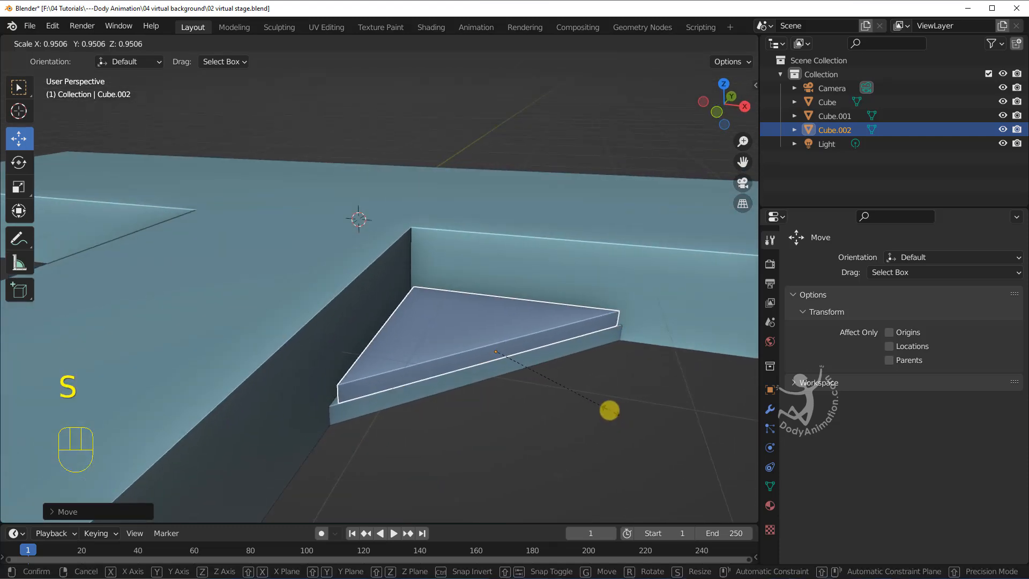
left_click(607, 410)
middle_click_drag(465, 367, 459, 385)
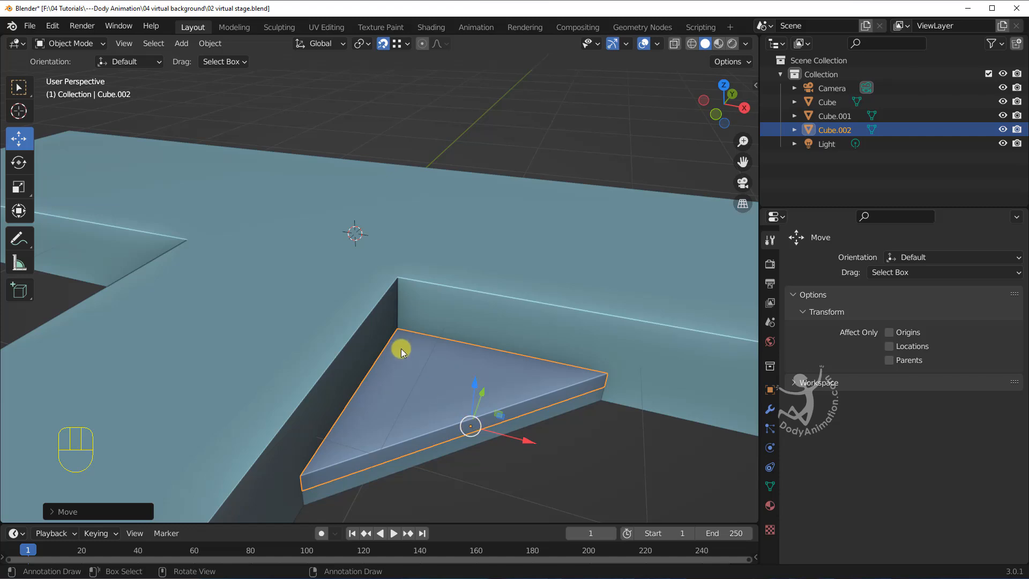
middle_click_drag(463, 330, 509, 423)
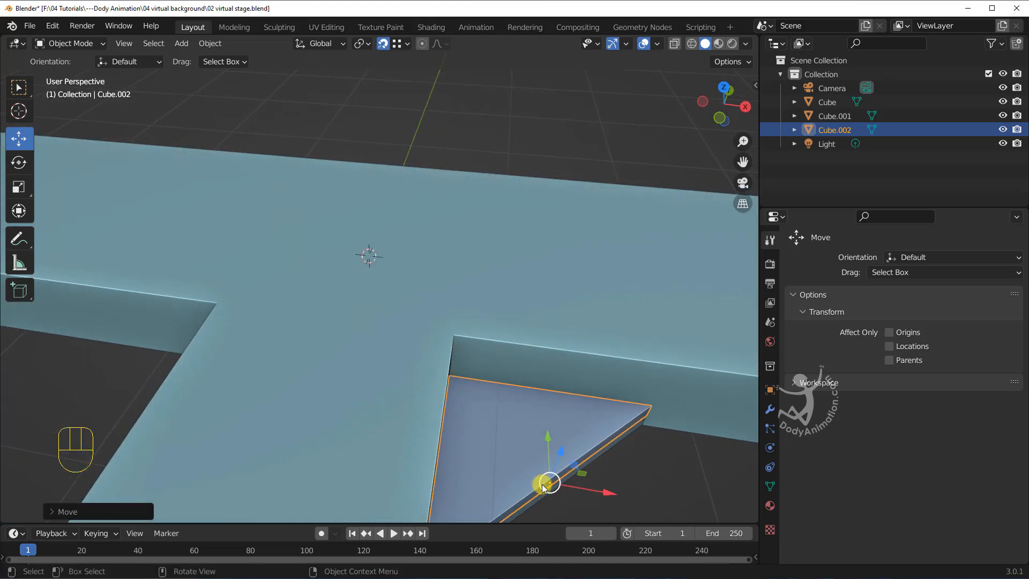
middle_click_drag(542, 484, 504, 439)
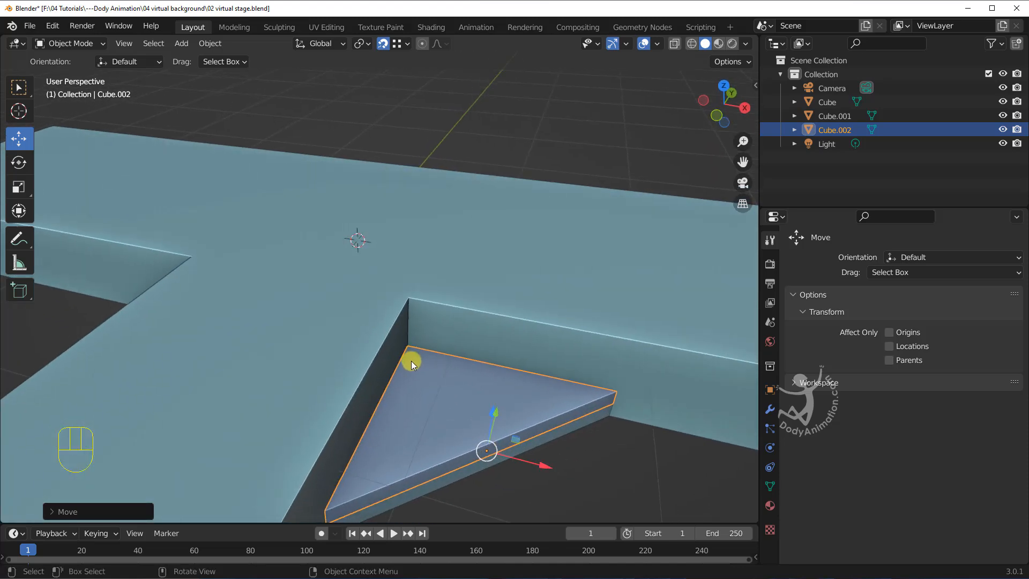
middle_click_drag(411, 361, 591, 398)
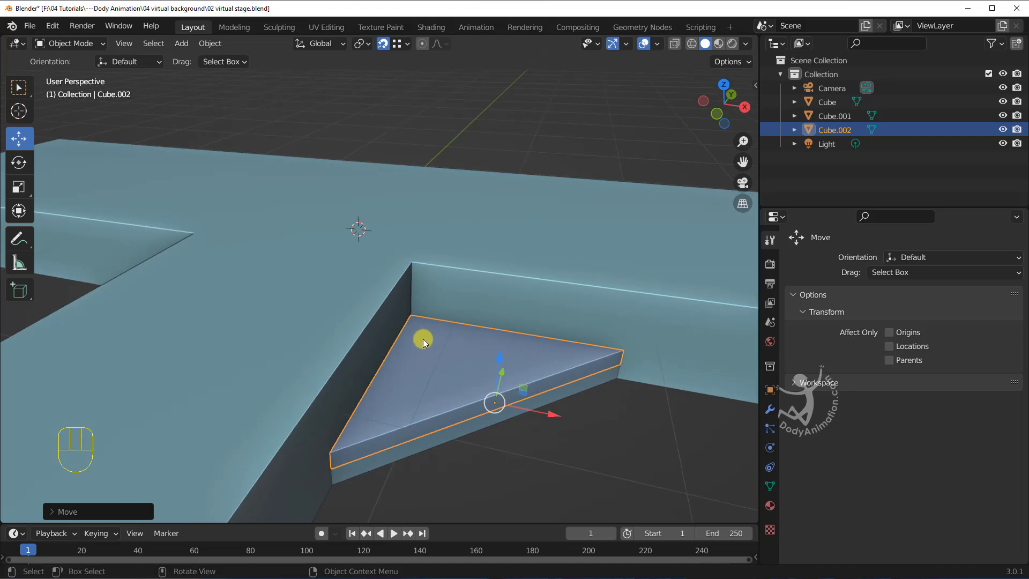
middle_click_drag(456, 365, 441, 349)
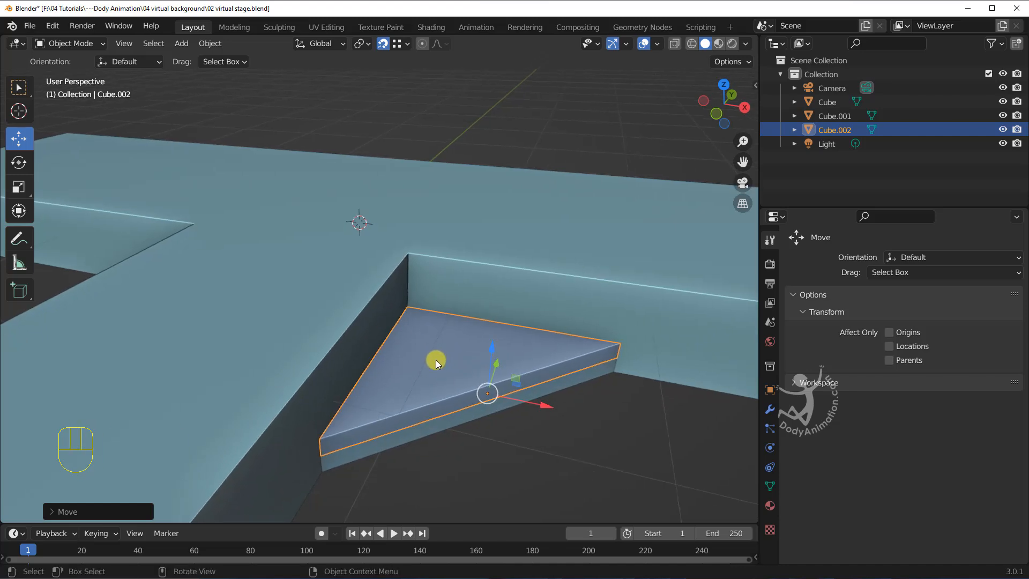
Show the stage in wireframe and select the upper triangular piece's lower inner-corner vertex in Edit Mode
left_click(691, 44)
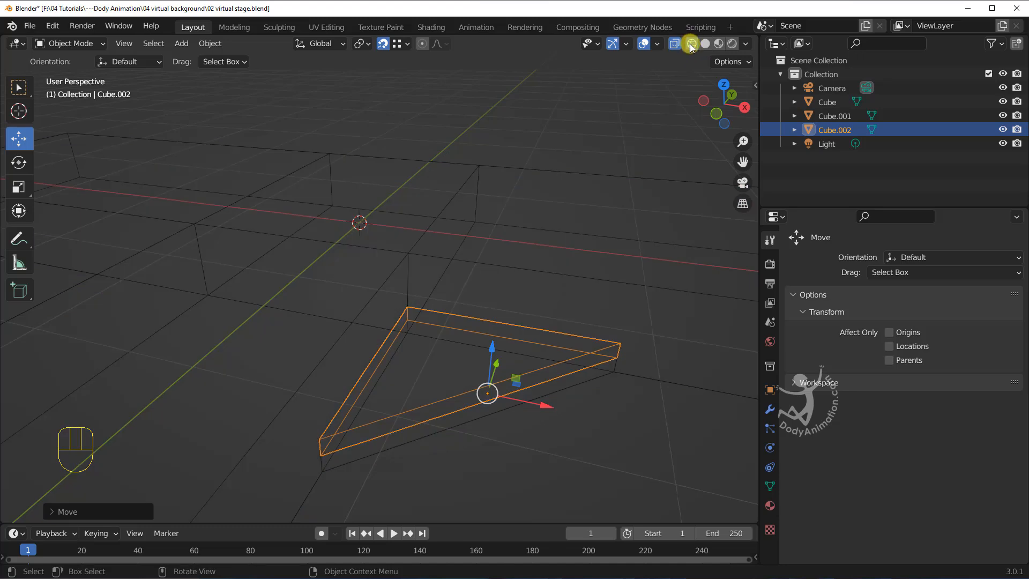
left_click(705, 44)
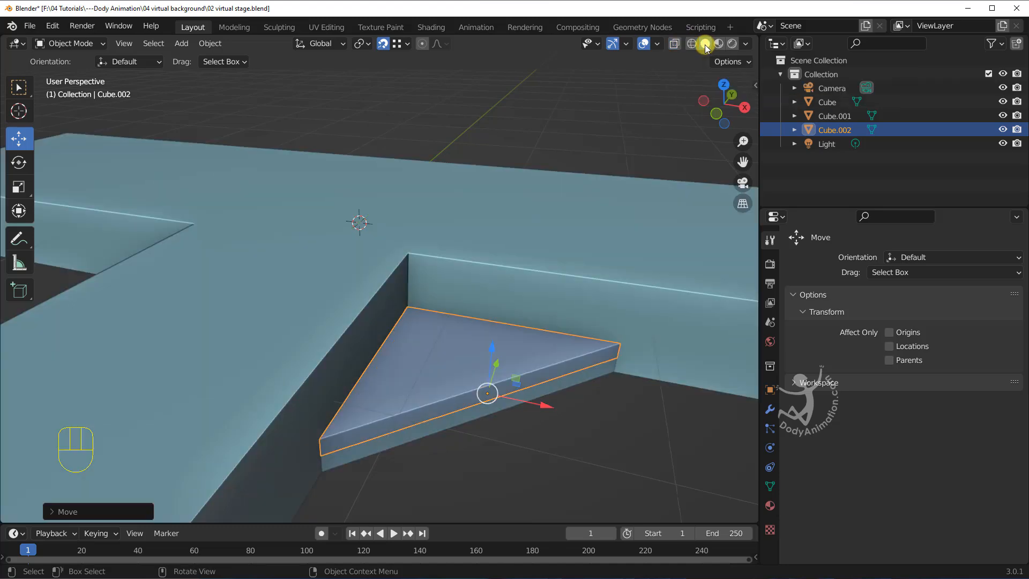
left_click(691, 45)
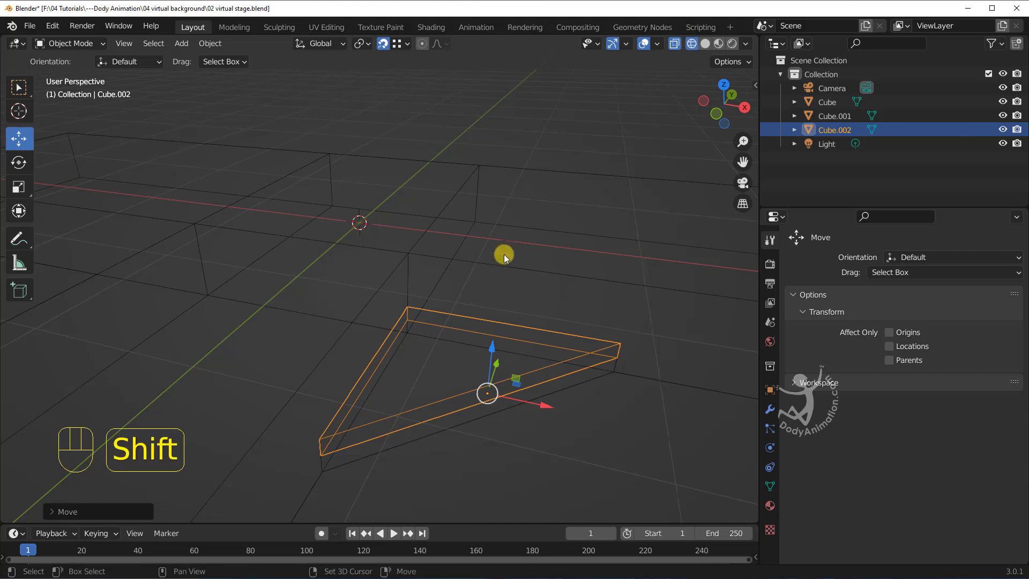
scroll(504, 254, "down", 2, "shift")
left_click(70, 43)
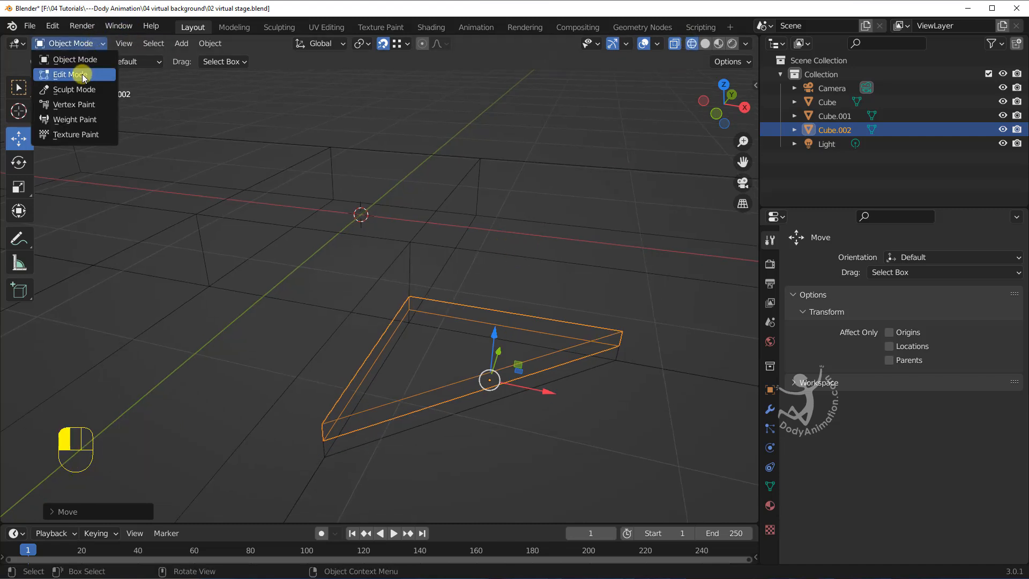
left_click(77, 74)
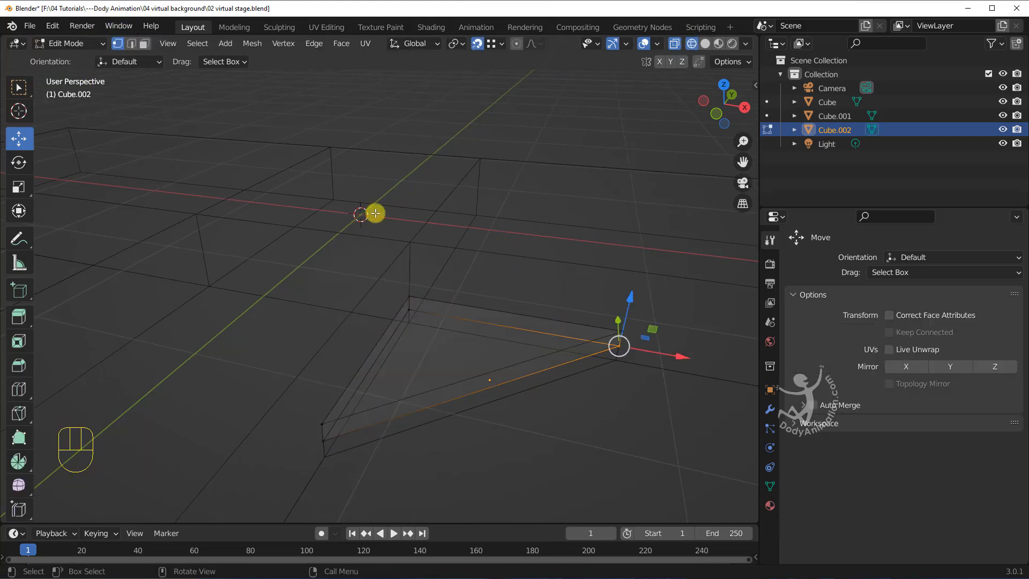
left_click(114, 46)
left_click(410, 311)
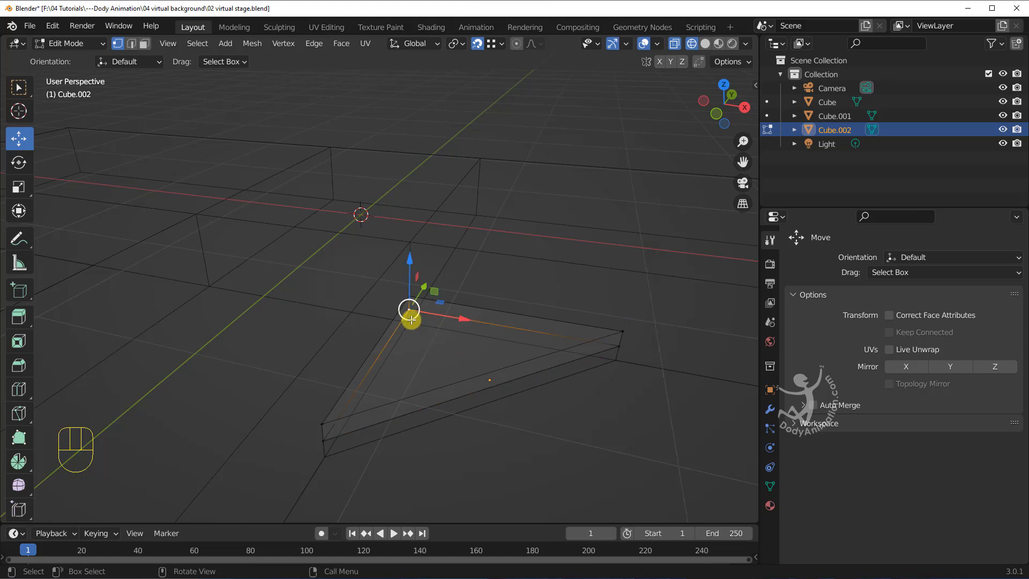
scroll(411, 319, "up", 2)
middle_click_drag(441, 322, 434, 298, "shift")
left_click(434, 299)
left_click(395, 249)
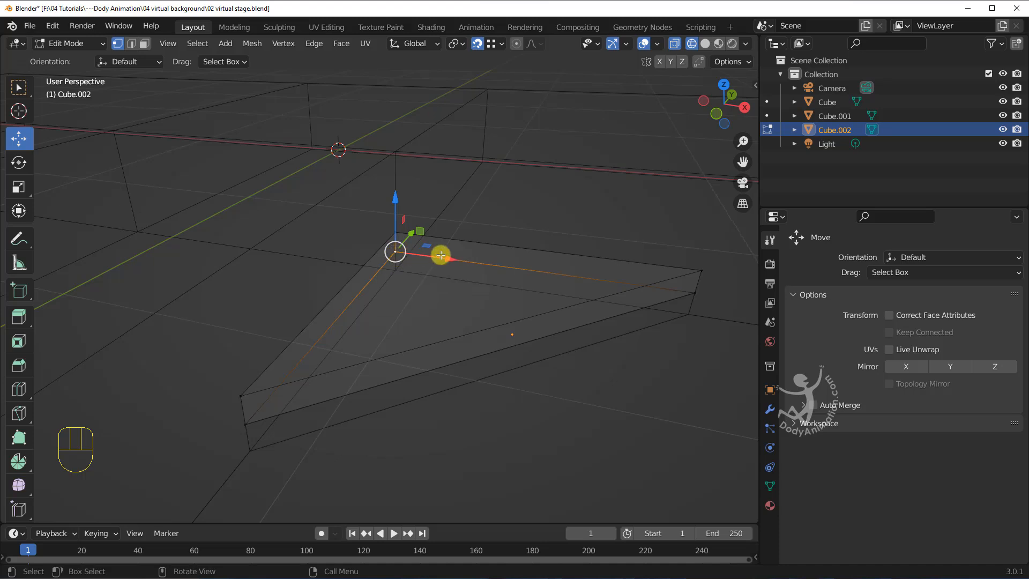
Snap the 3D cursor to the selected inner-corner vertex of the upper triangular piece
key("shift+s")
key("shift+s")
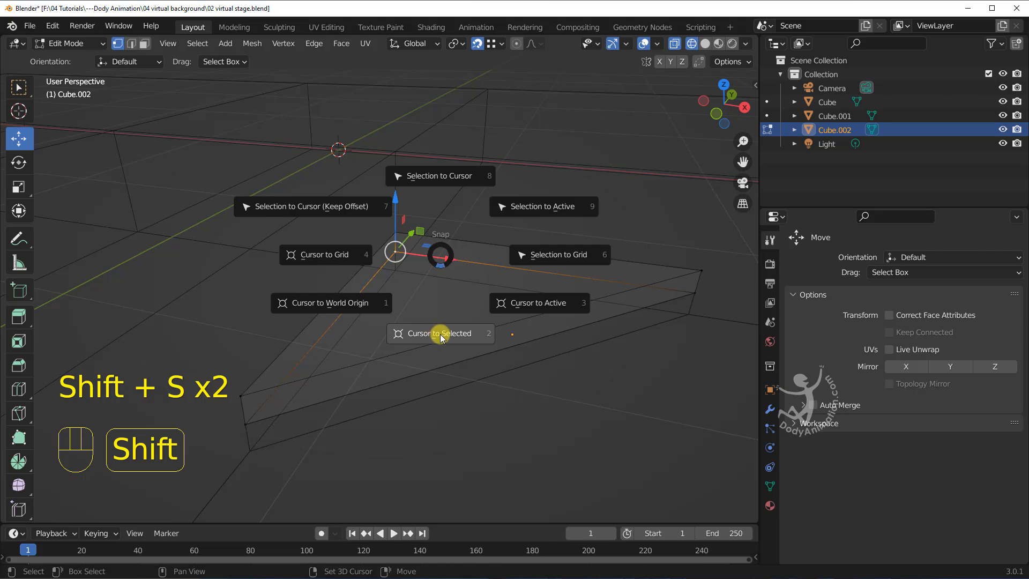
left_click(439, 333)
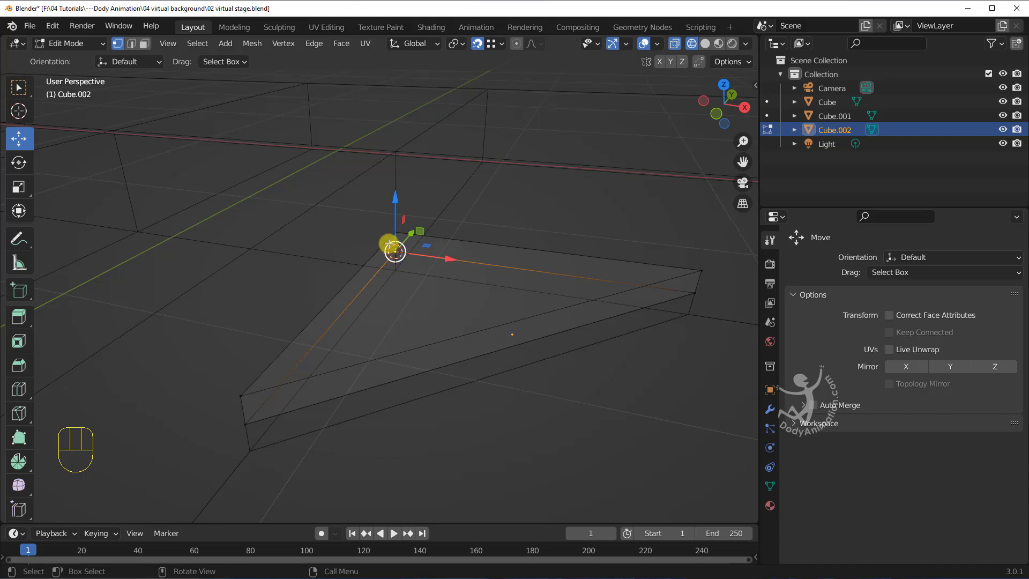
Try placing the 3D cursor freely at several points around the triangular pieces with the Cursor tool
left_click(21, 111)
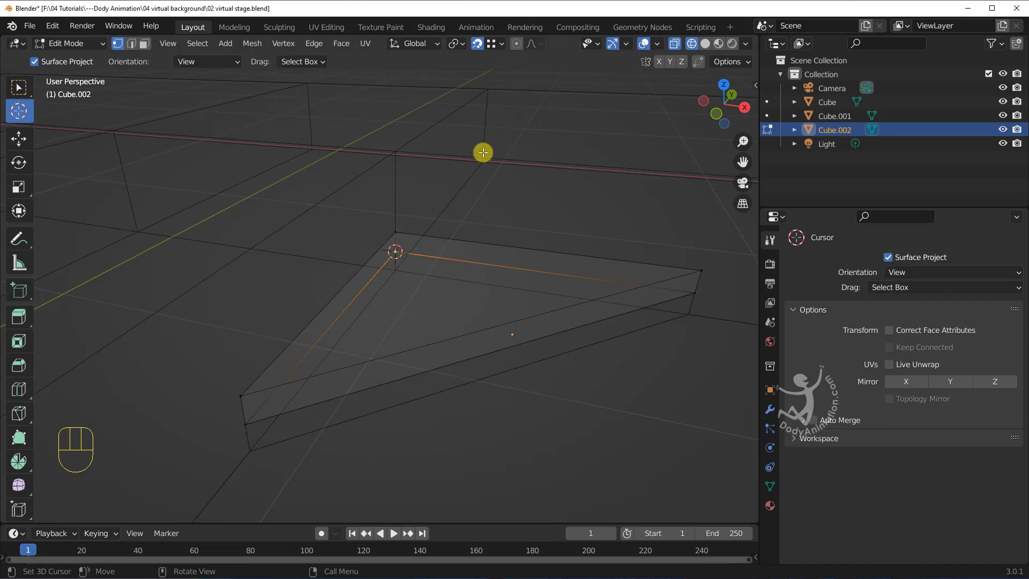
left_click(484, 143)
left_click(529, 246)
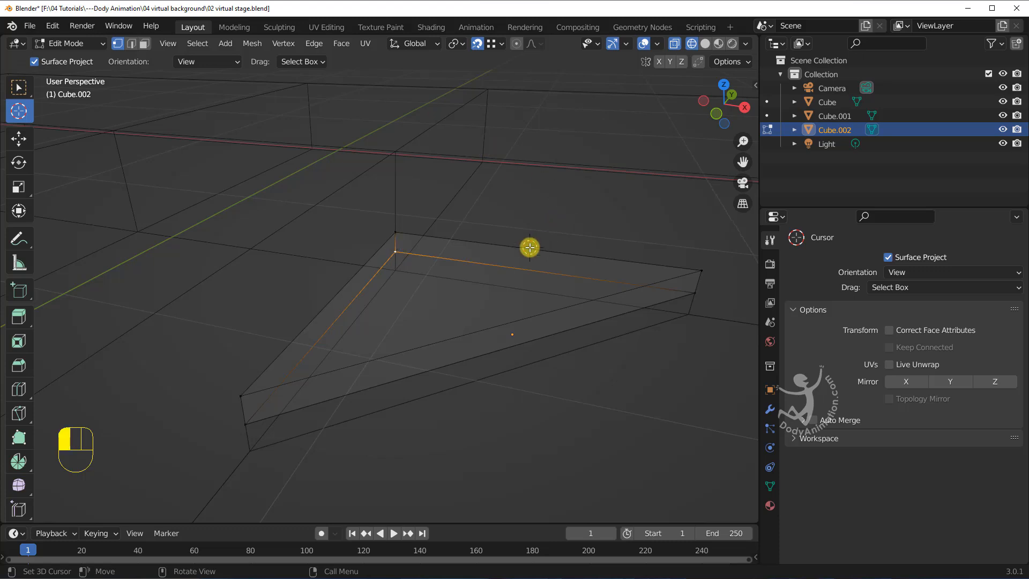
left_click(304, 172)
left_click(352, 211)
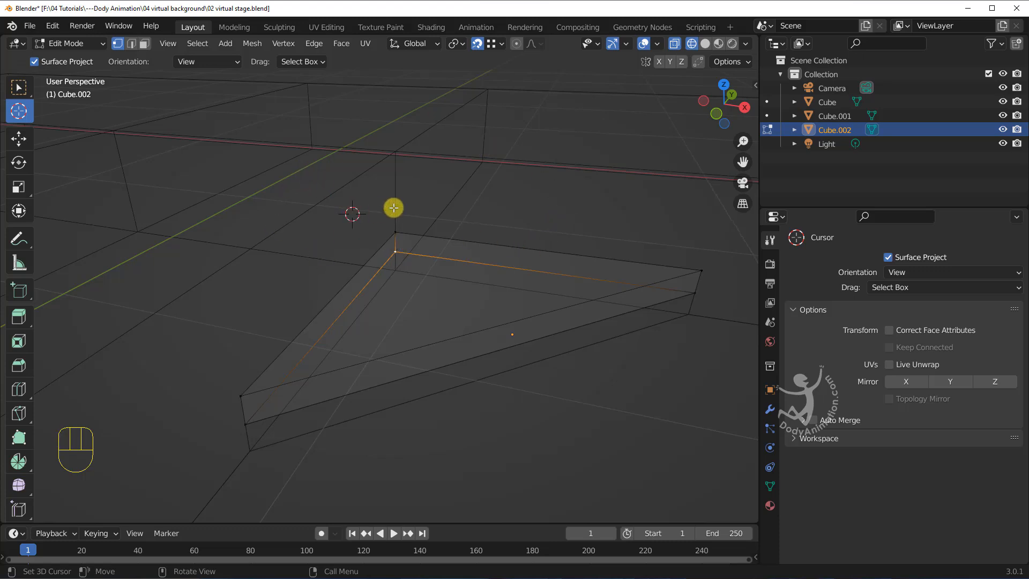
left_click(436, 209)
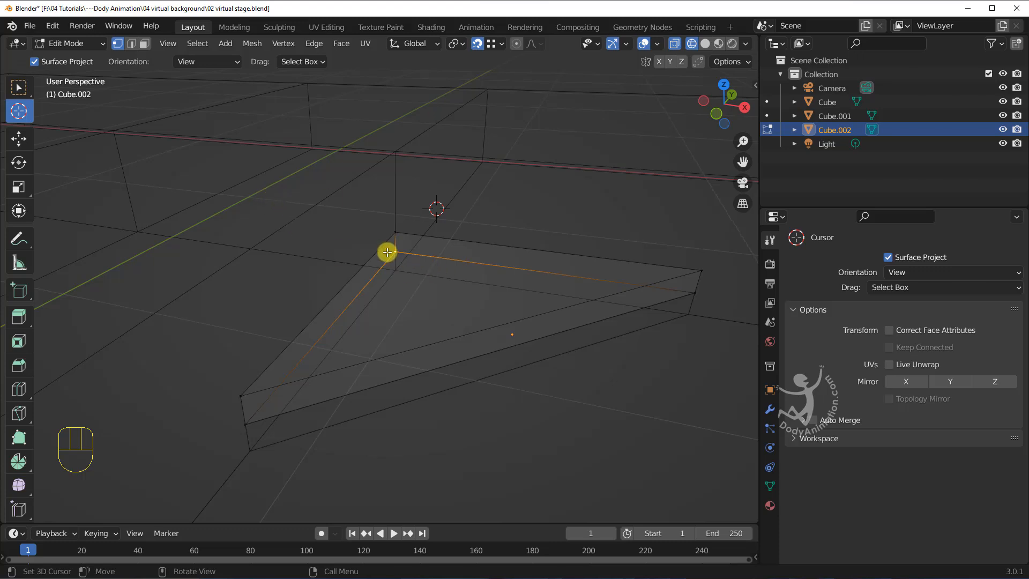
Bring the 3D cursor back to the still selected corner vertex by snapping it to the selection
key("shift+s")
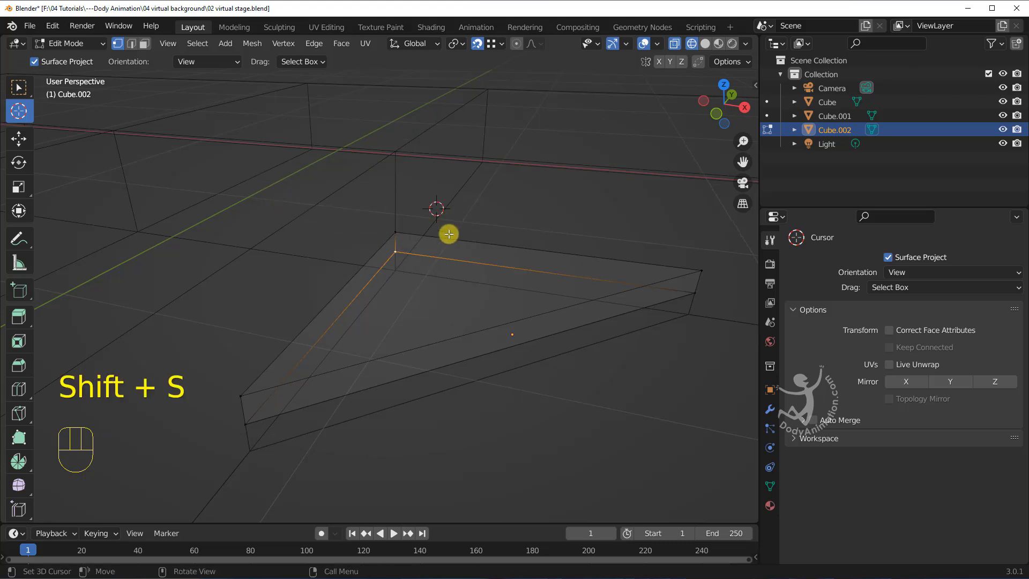
key("shift+s")
left_click(441, 314)
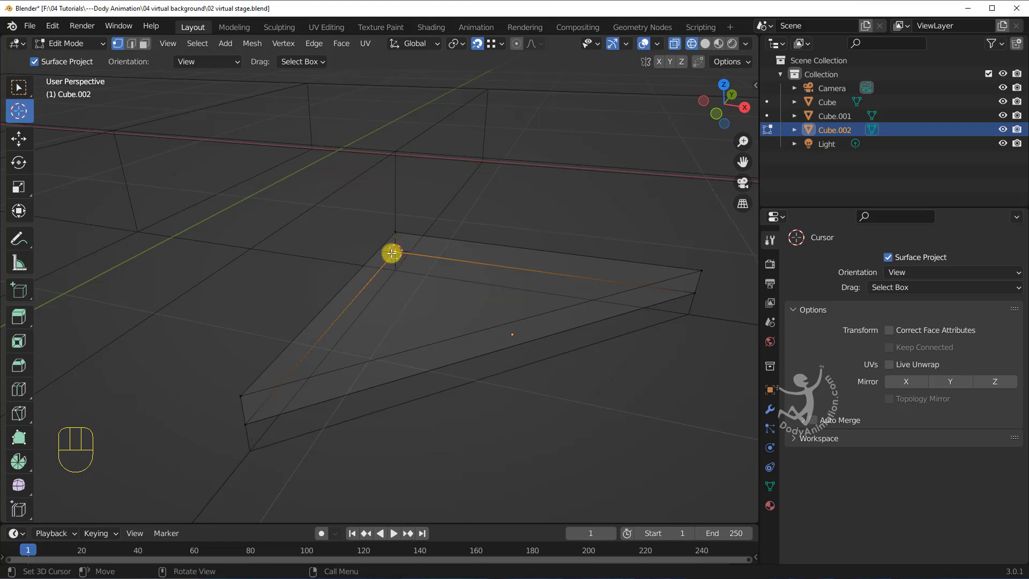
Return to Object Mode and set the upper triangular piece's origin to the 3D cursor at its inner corner
left_click(96, 43)
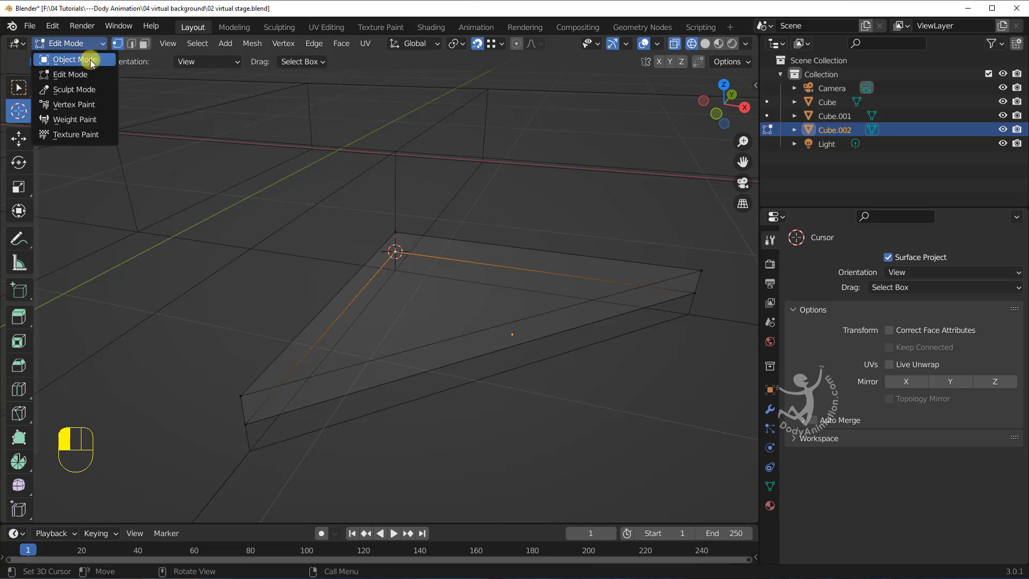
left_click(92, 64)
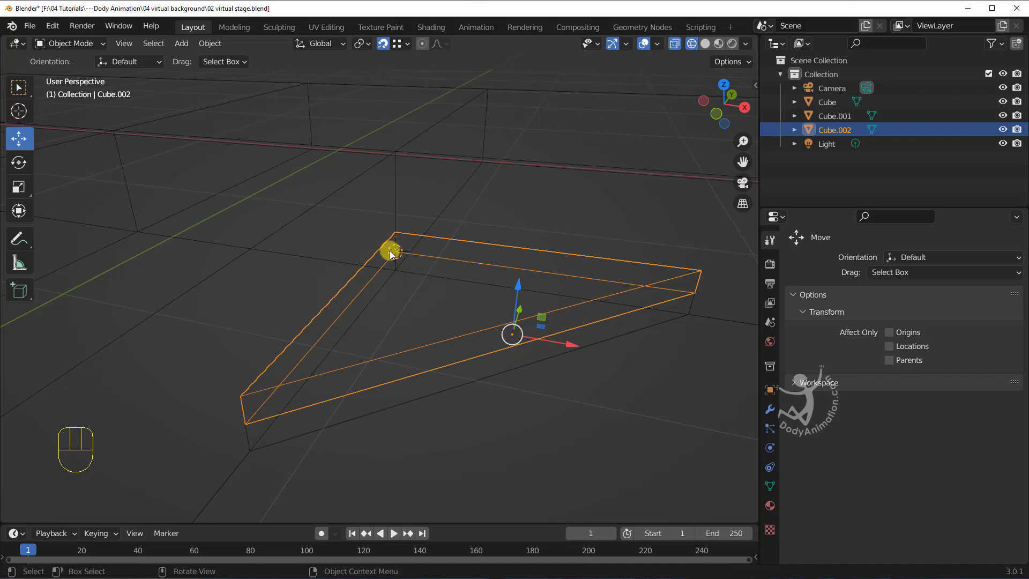
left_click(209, 44)
mouse_move(236, 73)
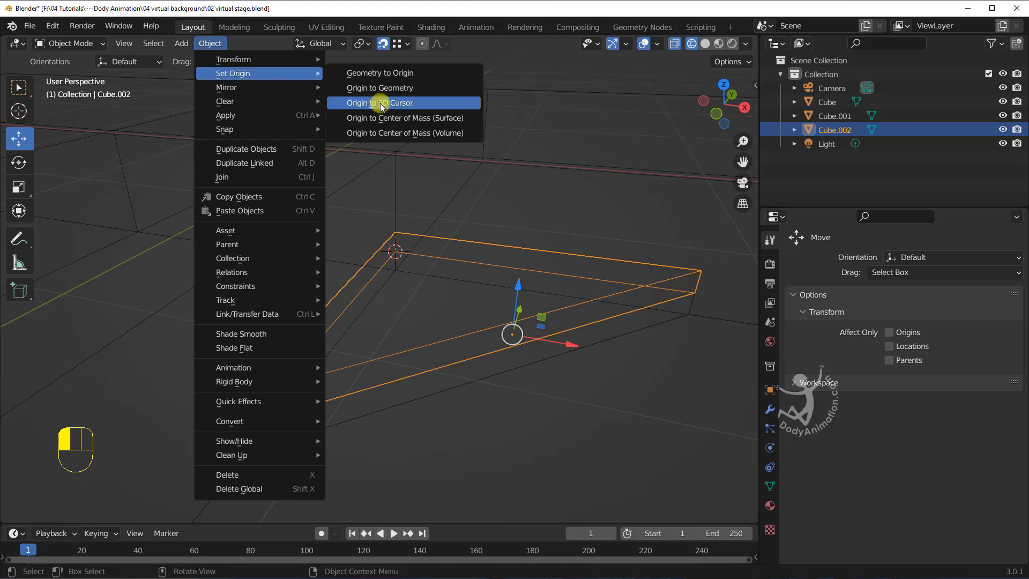
left_click(401, 104)
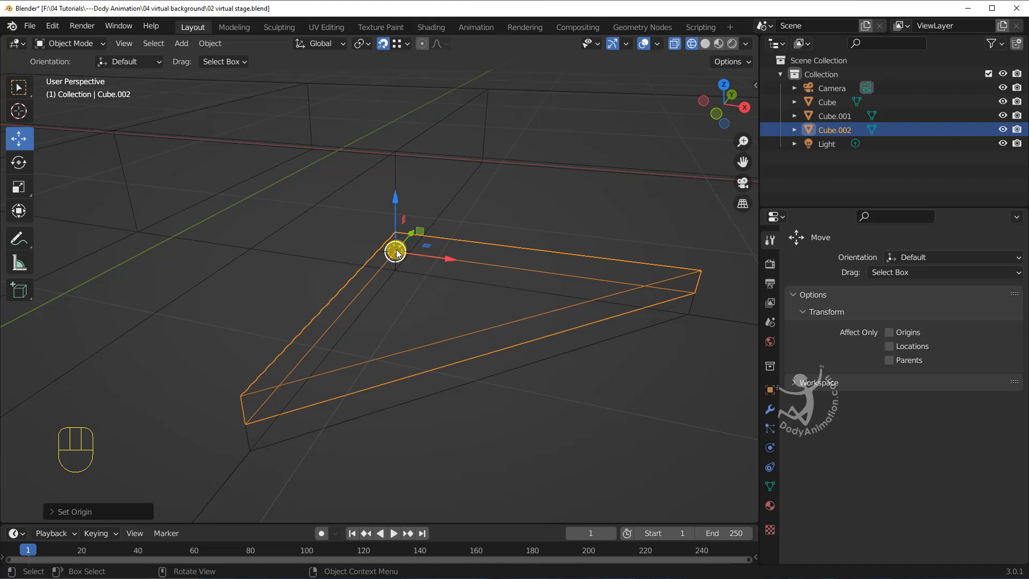
Switch back to solid shading and scale the upper triangular piece down uniformly to about 0.82 towards the inner corner
left_click(705, 43)
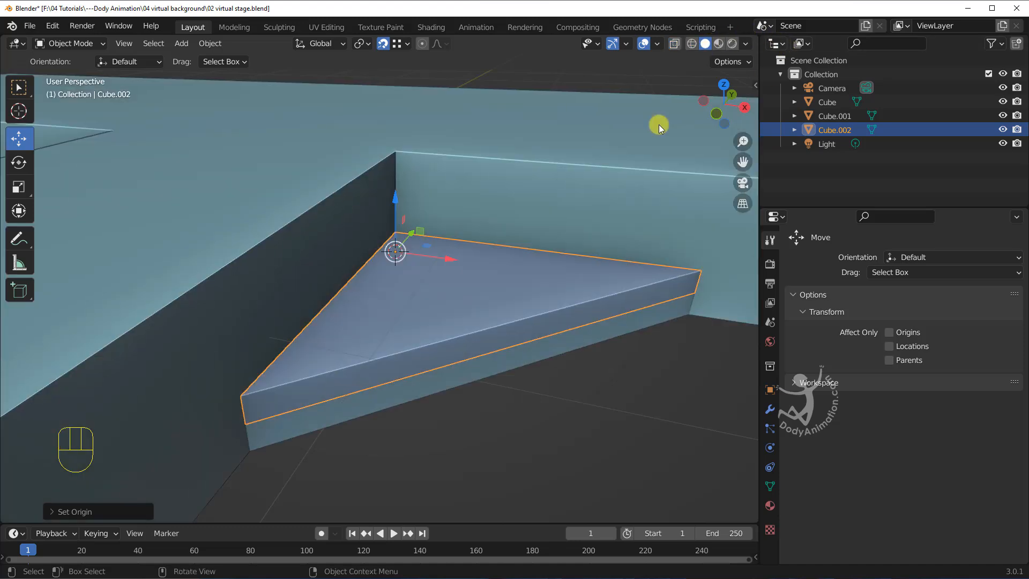
middle_click_drag(604, 185, 613, 189)
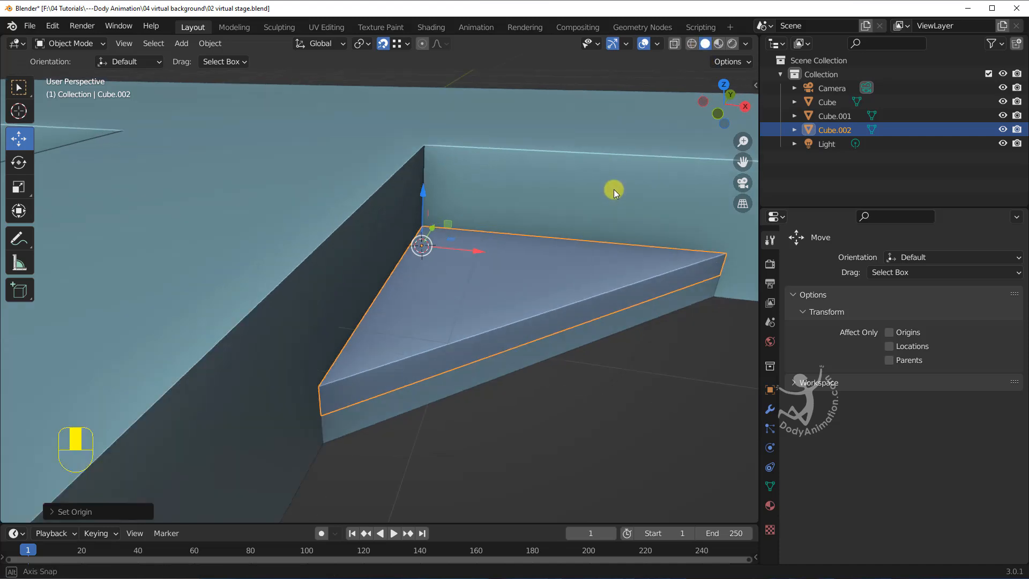
scroll(611, 190, "down", 2)
middle_click_drag(645, 236, 629, 245, "shift")
middle_click_drag(651, 208, 638, 213)
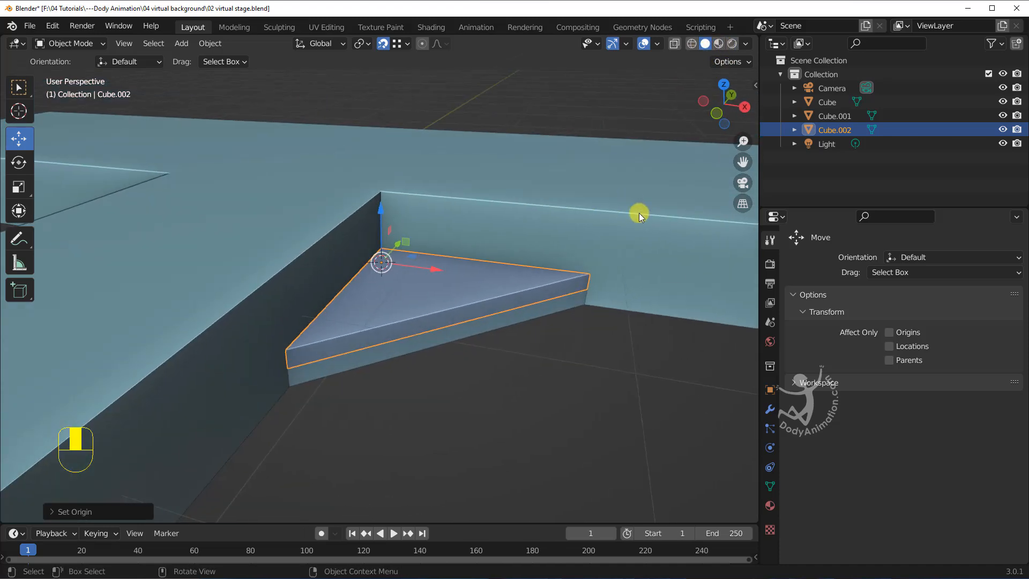
key("s")
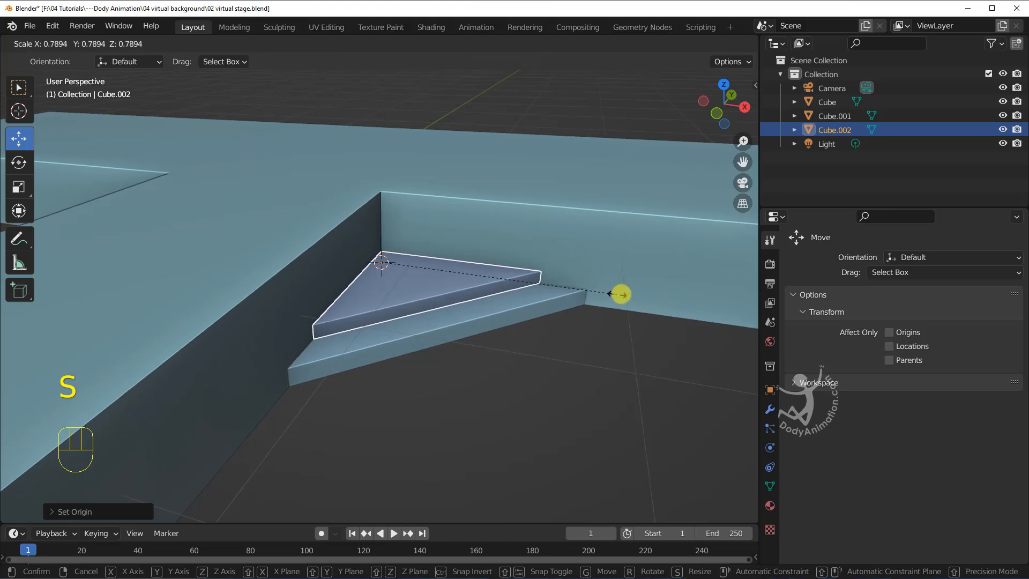
right_click(624, 294)
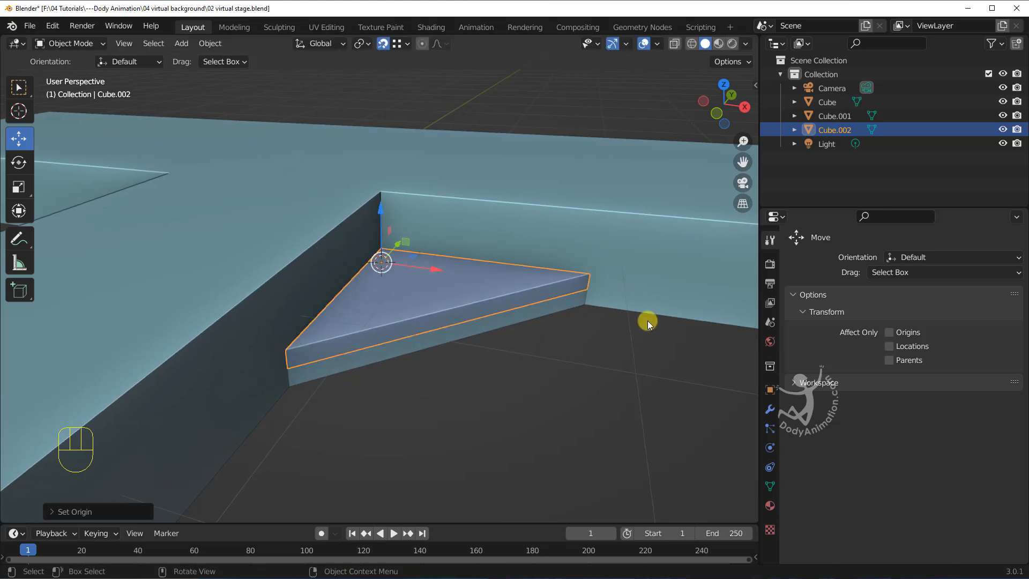
key("s")
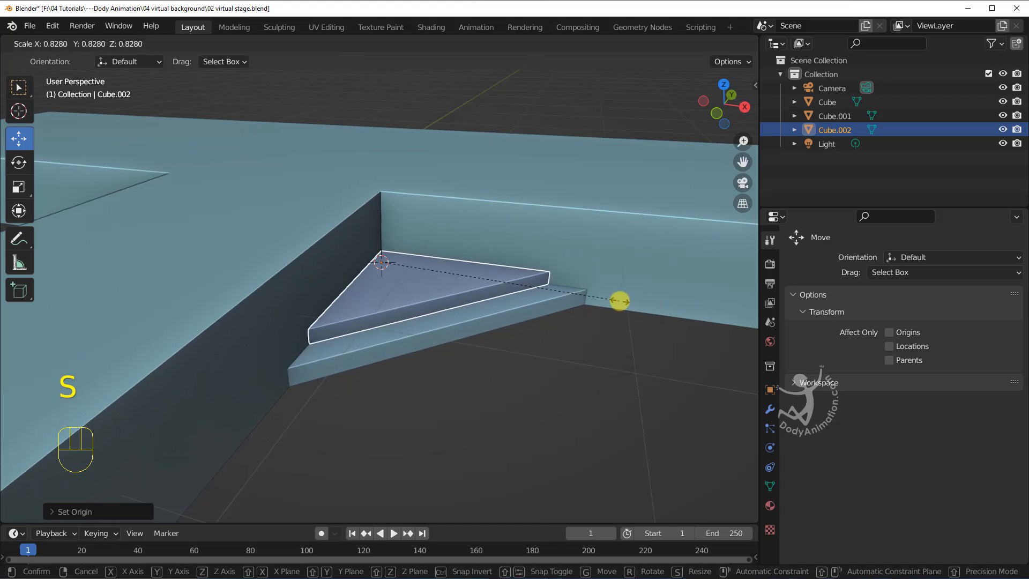
left_click(615, 301)
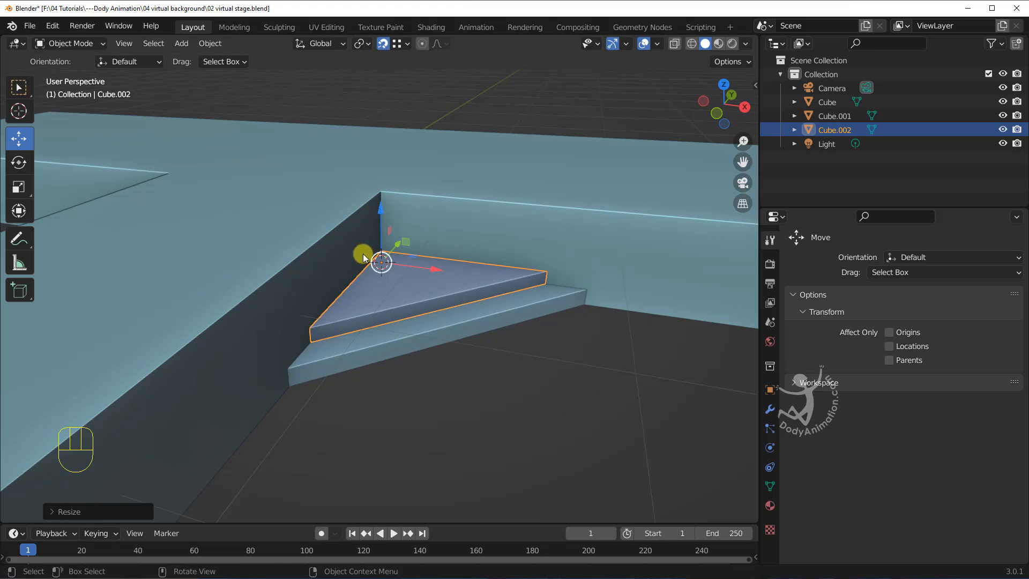
Scale the upper triangular piece by about 1.5 along Z to make the step thicker
middle_click_drag(476, 272, 519, 275, "shift")
scroll(520, 283, "up", 2)
key("s")
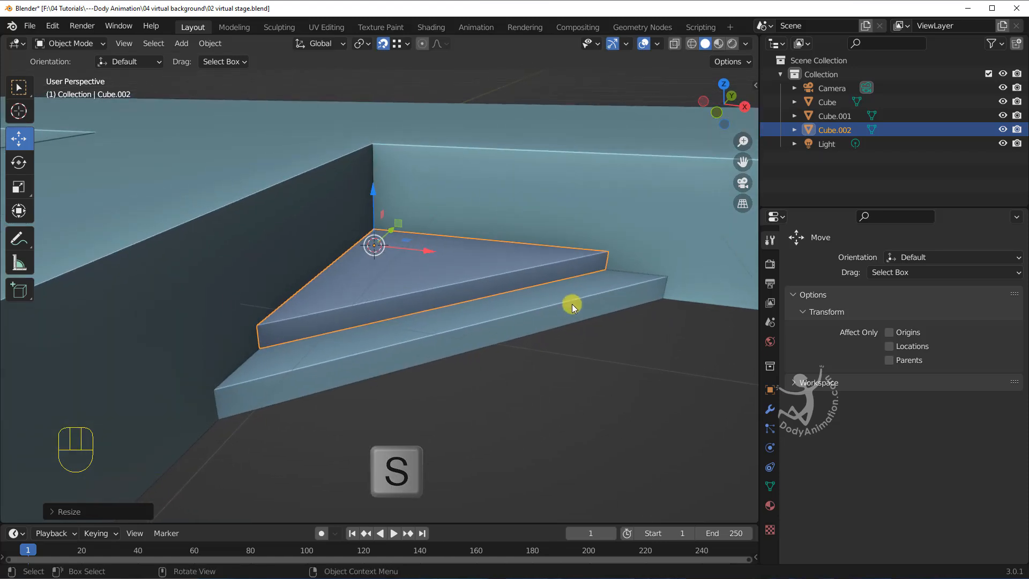
key("z")
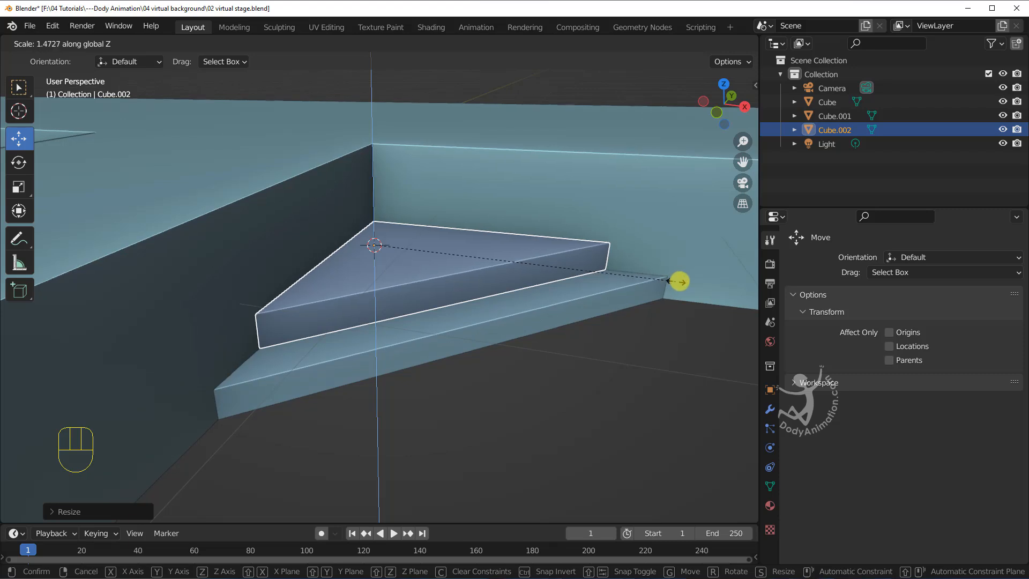
left_click(683, 277)
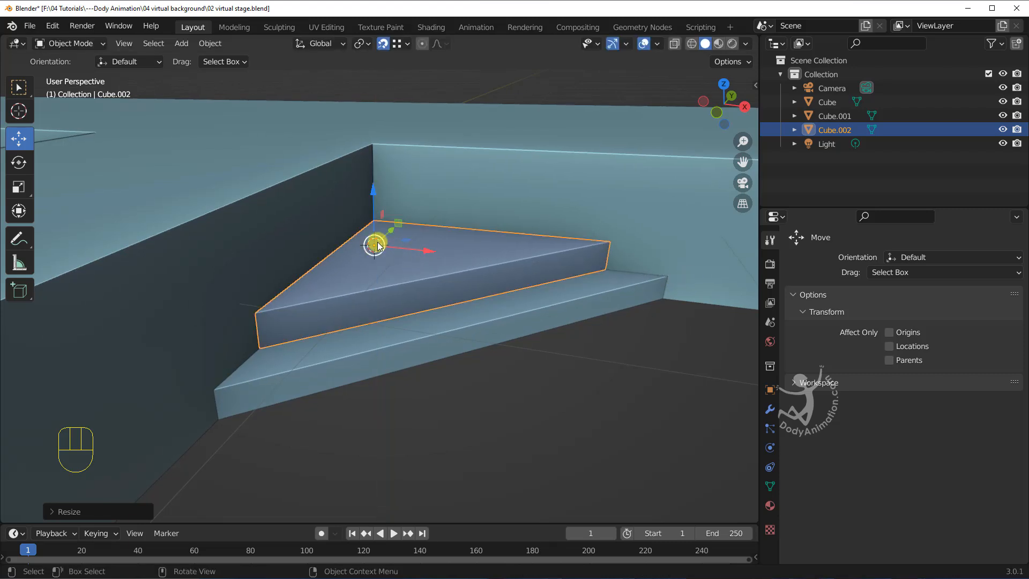
Duplicate the upper triangular step and place the copy above it near the stage's upper inner corner
scroll(531, 283, "down", 2)
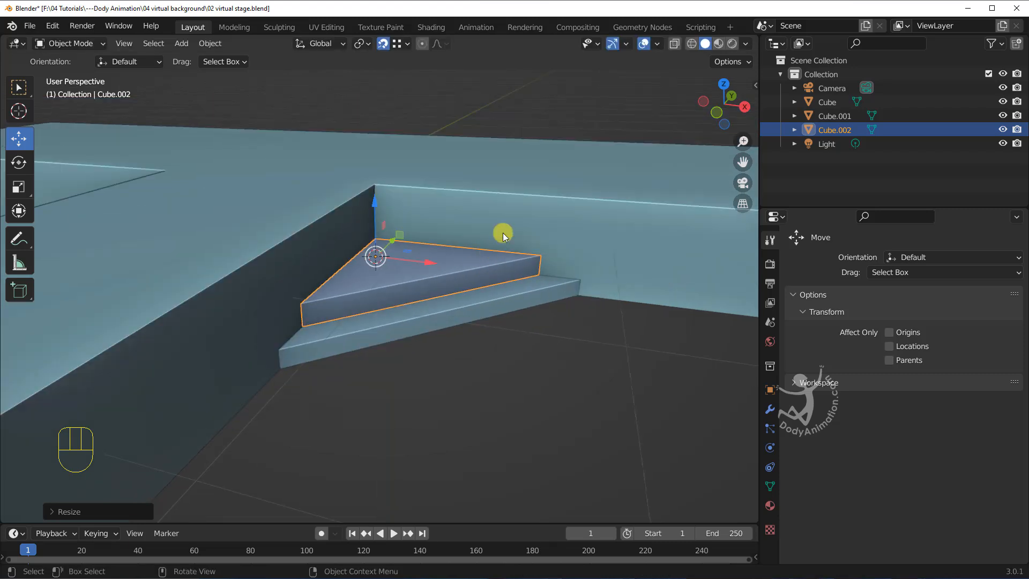
mouse_move(403, 256)
middle_mouse_down()
mouse_move(455, 272)
mouse_move(412, 253)
middle_mouse_up()
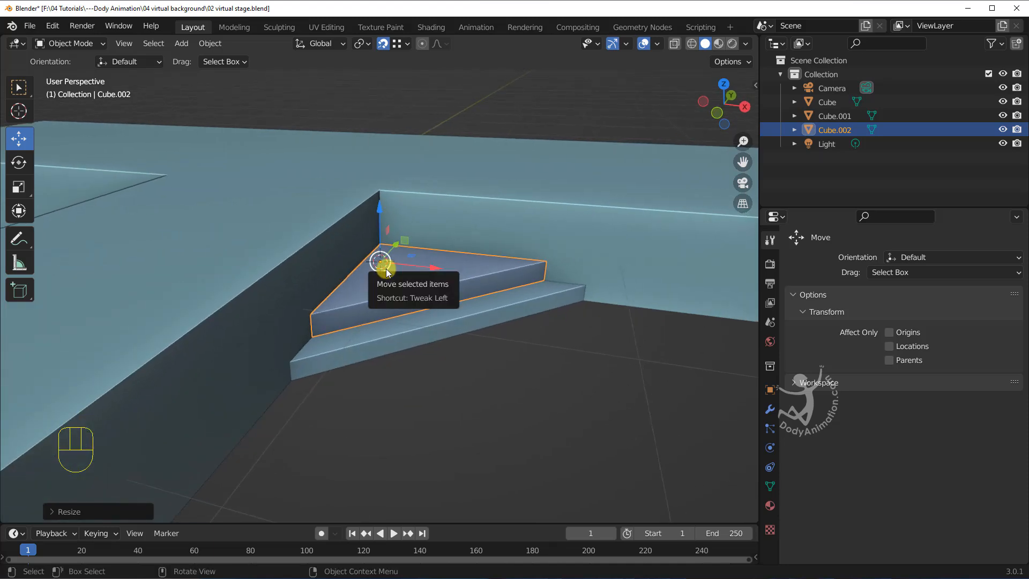
key("shift+s")
key("shift+d")
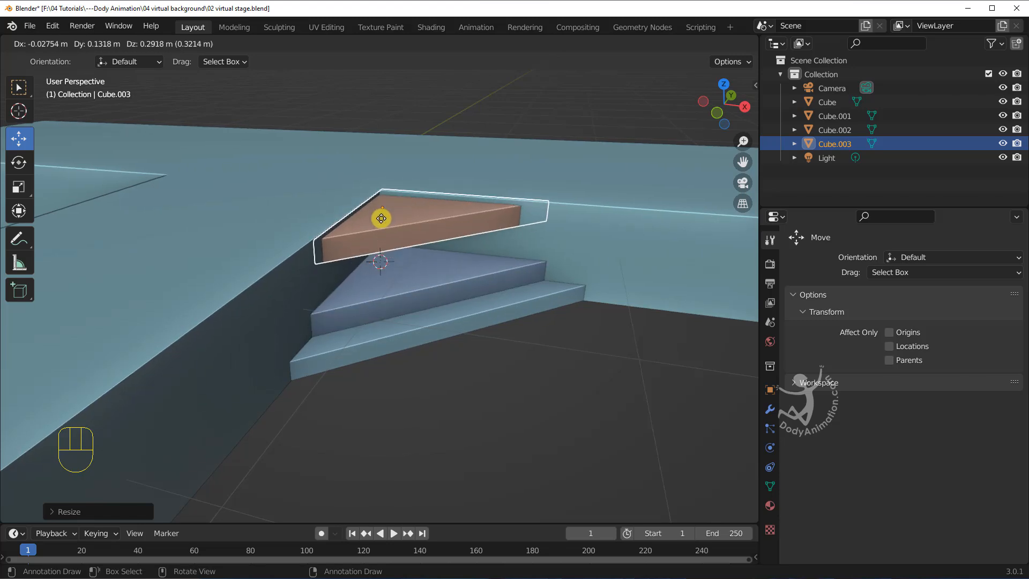
left_click(381, 196)
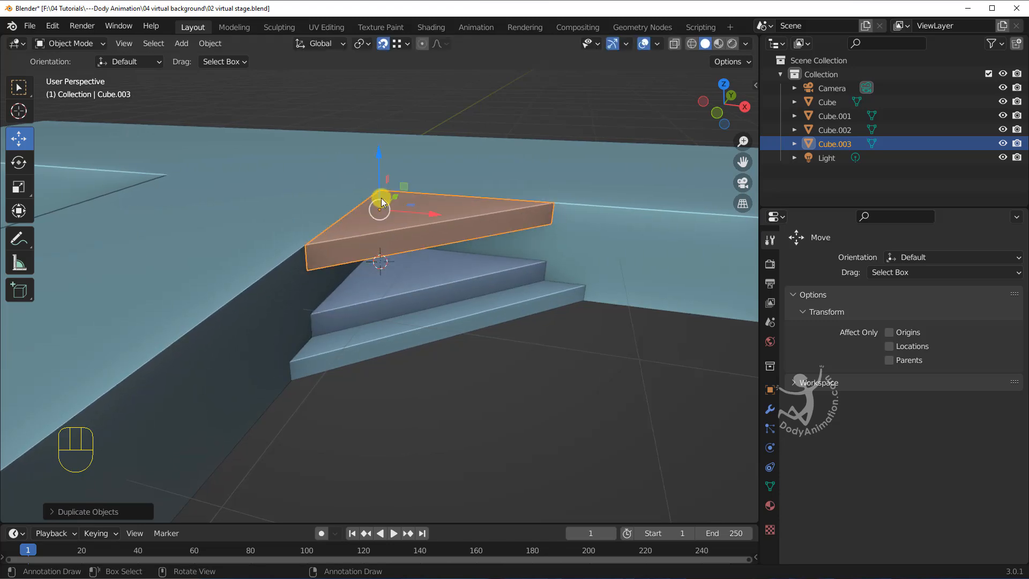
Lower the duplicated triangular step about 0.2 m along Z so it rests on the step below
mouse_move(381, 198)
middle_mouse_down()
mouse_move(408, 201)
mouse_move(377, 199)
middle_mouse_up()
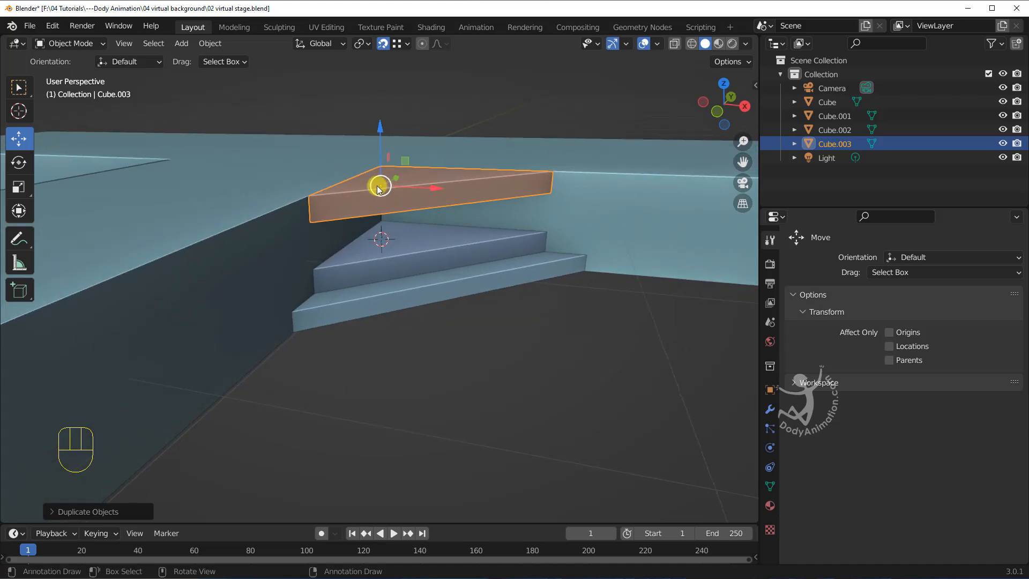
key("g")
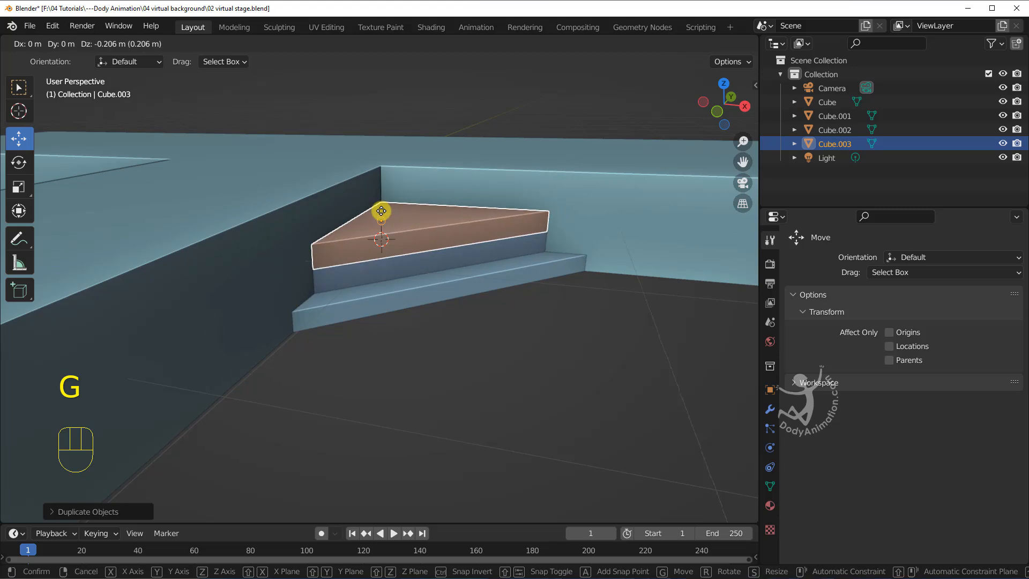
left_click(381, 212)
Scale the top triangular step down uniformly to about 0.78 towards the stage's inner corner
middle_click_drag(451, 264, 582, 317)
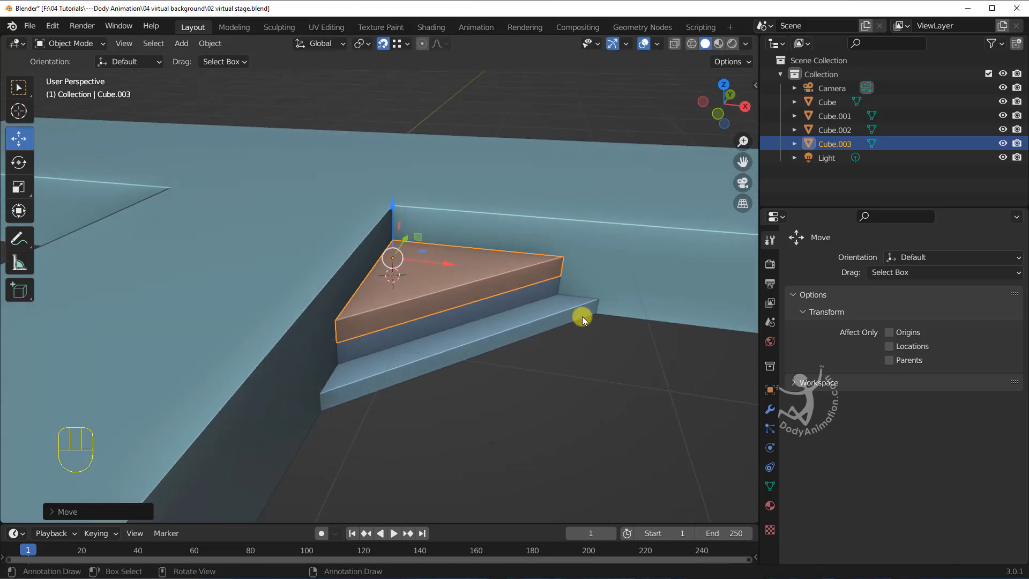
key("s")
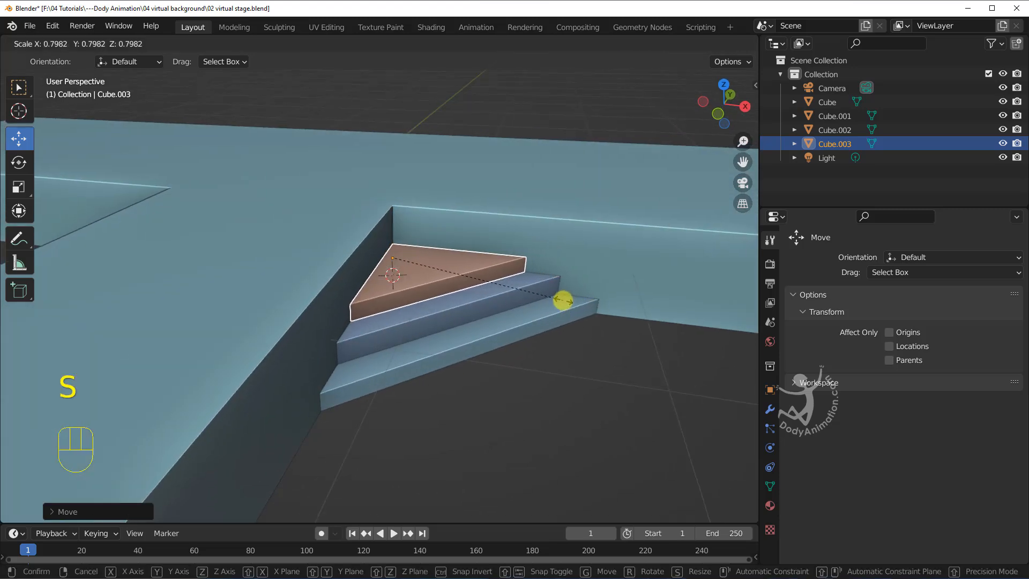
left_click(548, 297)
Scale the top triangular step by about 1.6 along Z to make it thicker, and deselect it
key("s")
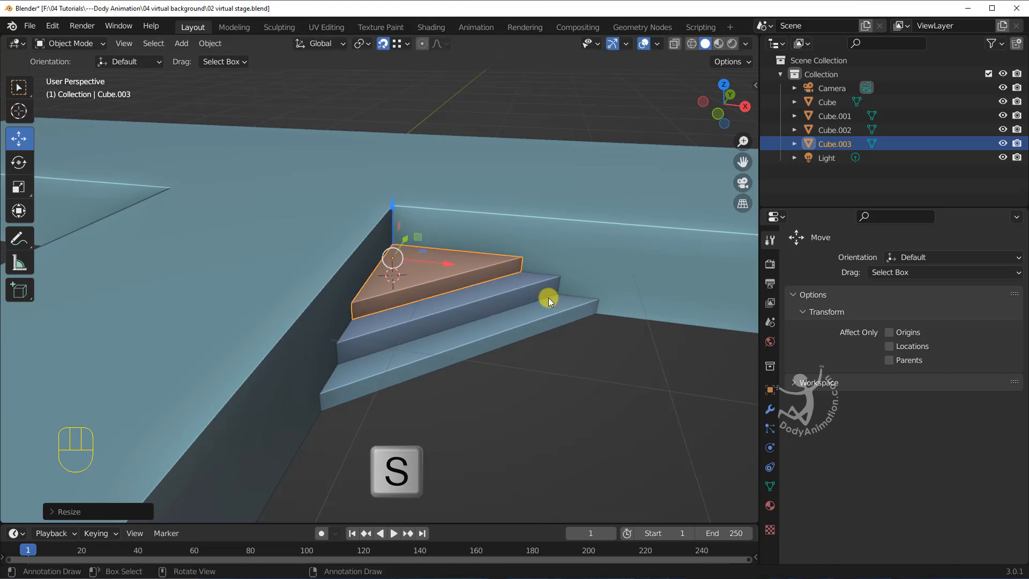
key("z")
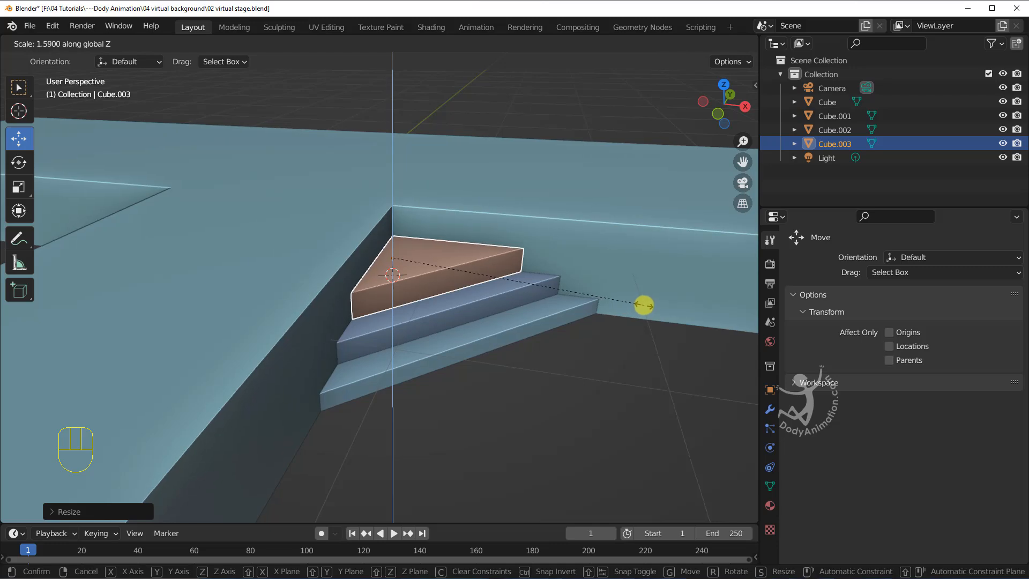
left_click(648, 305)
scroll(439, 291, "down", 3)
left_click(462, 321)
middle_click_drag(461, 322, 441, 296)
scroll(441, 296, "up", 2)
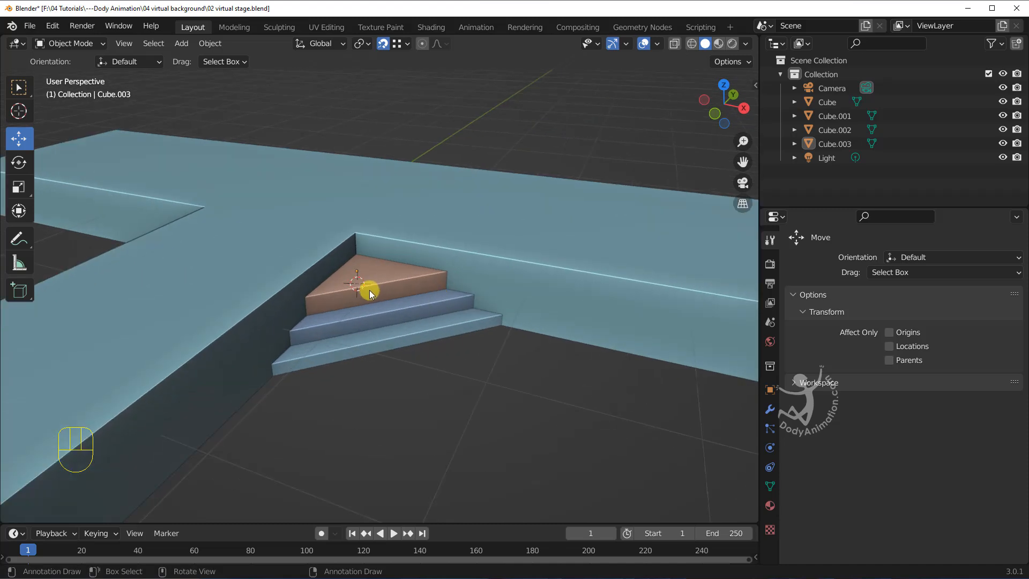
left_click(369, 291)
mouse_move(393, 309)
middle_mouse_down()
mouse_move(410, 308)
mouse_move(403, 316)
middle_mouse_up()
left_click(402, 316, "shift")
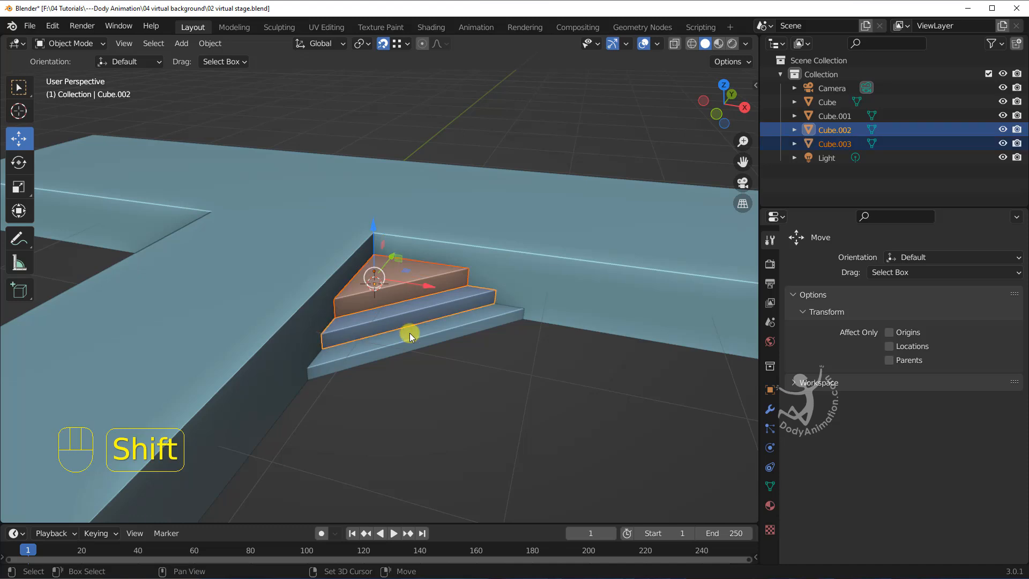
left_click(413, 338, "shift")
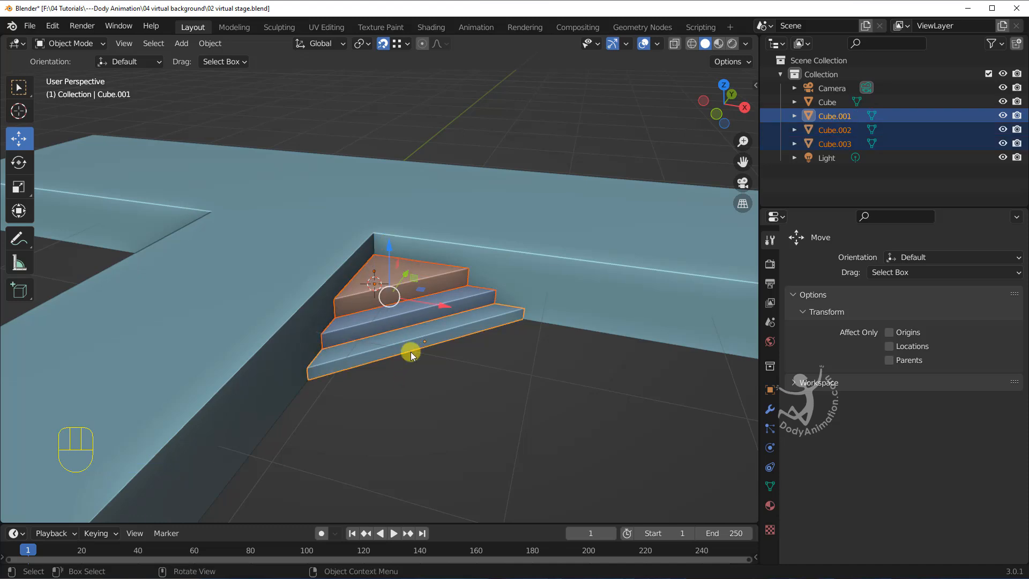
key("alt+a")
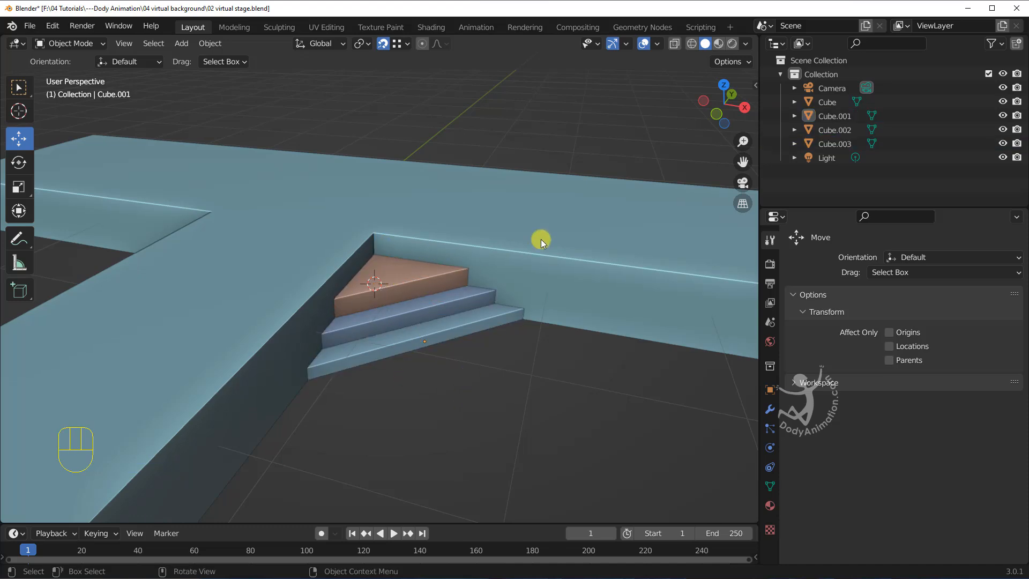
Display the object transform values and compare the scale of the triangular steps with that of the stage
key("n")
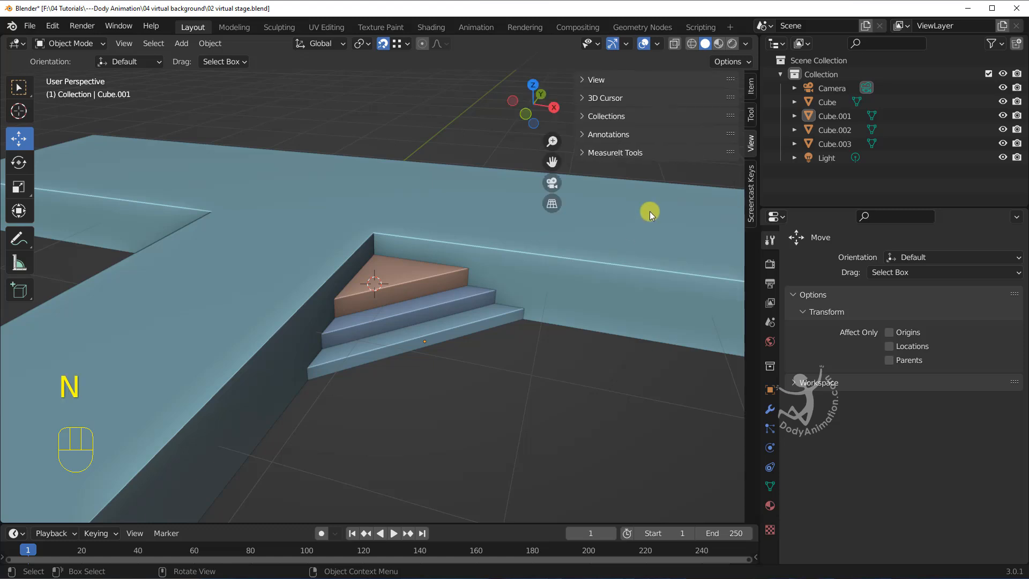
left_click(749, 89)
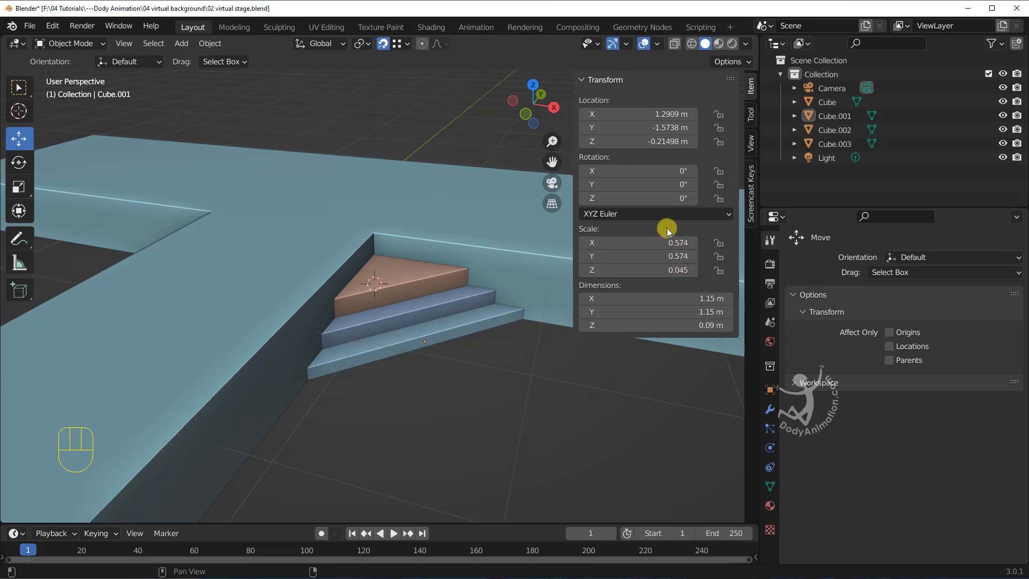
middle_click_drag(432, 275, 368, 280, "shift")
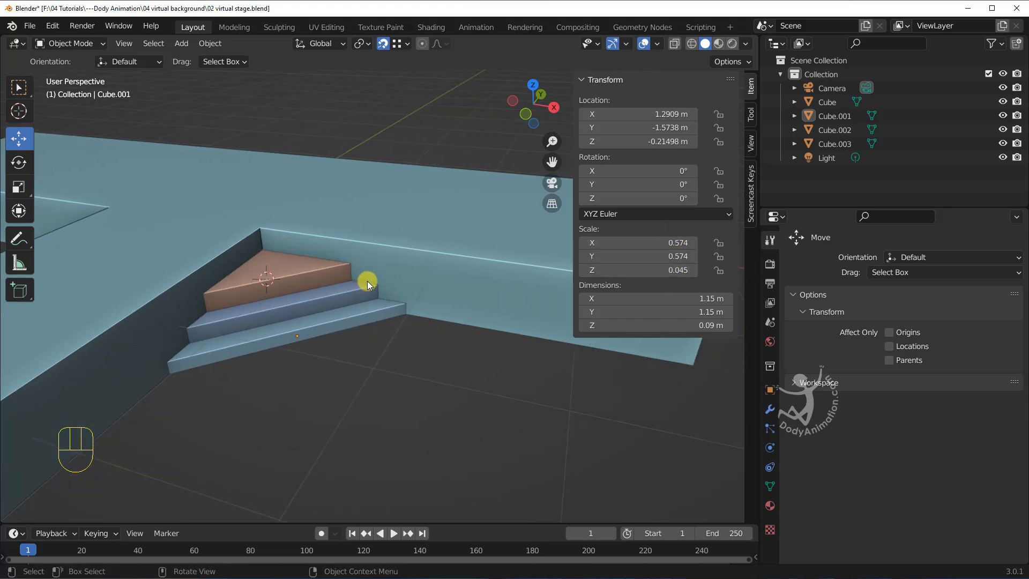
left_click(327, 272)
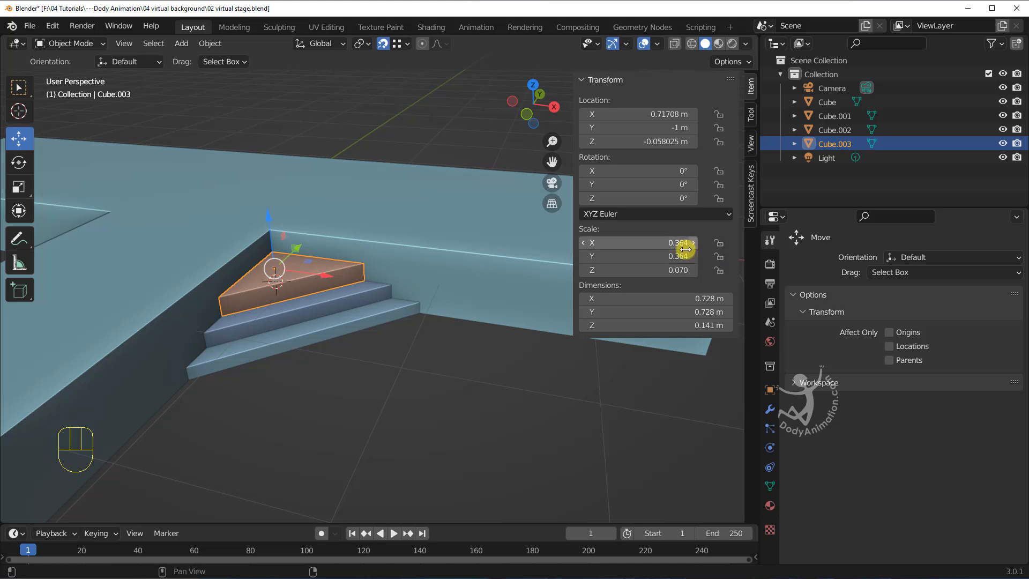
left_click(296, 312)
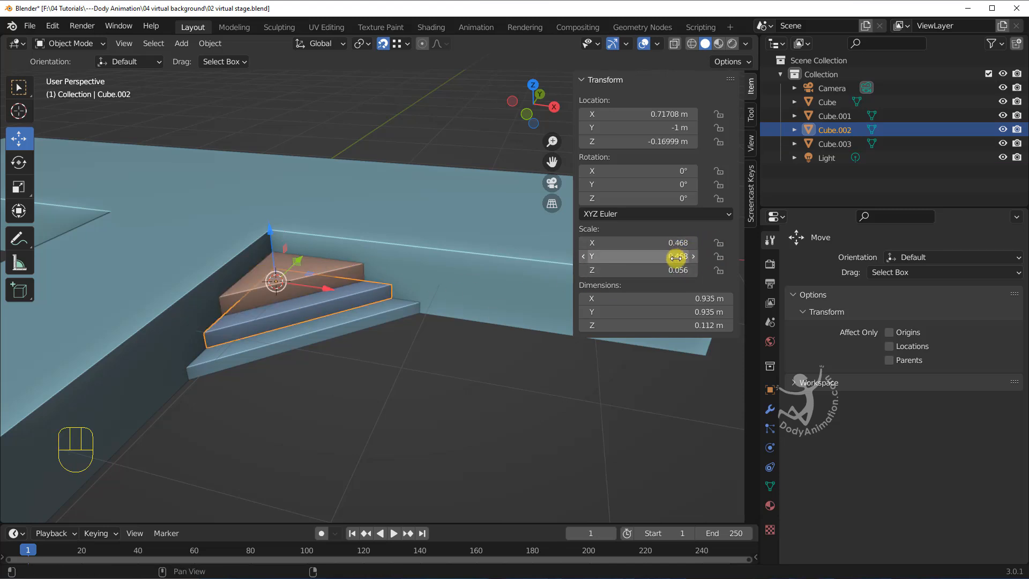
left_click(331, 369)
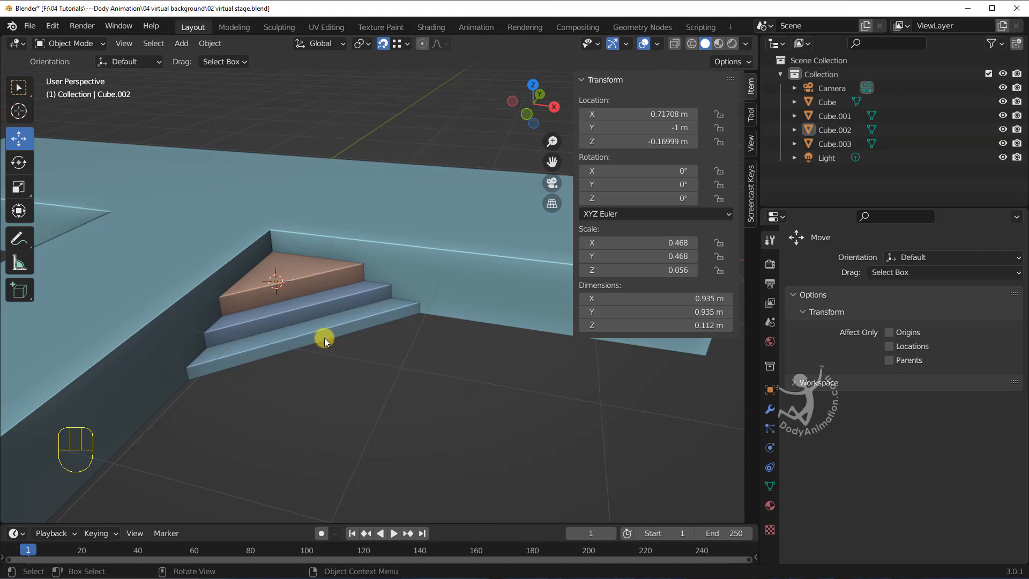
left_click(324, 337)
left_click(175, 304)
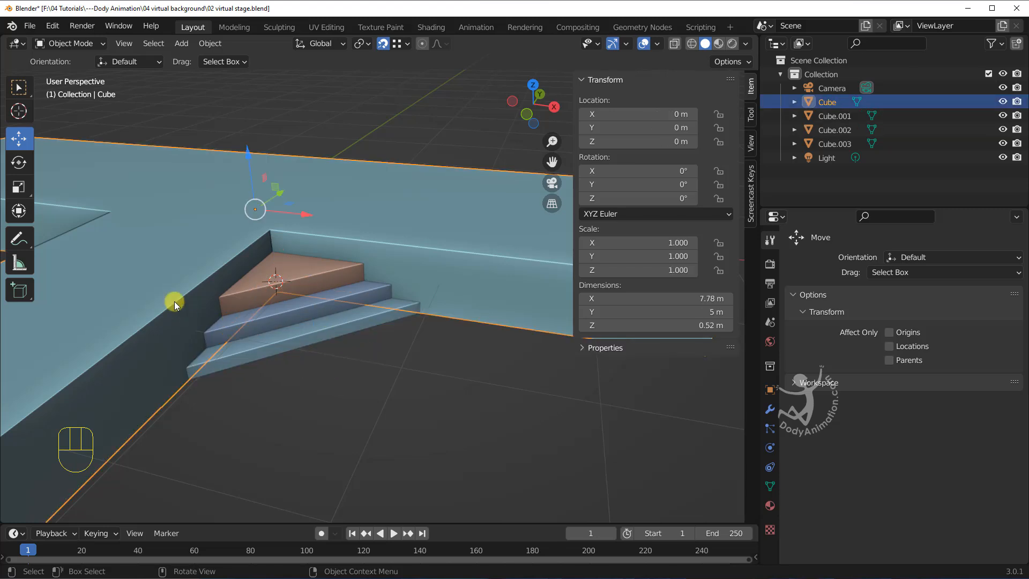
Select all three triangular steps and apply their scale
left_click(327, 315)
middle_click_drag(304, 321, 318, 322, "shift")
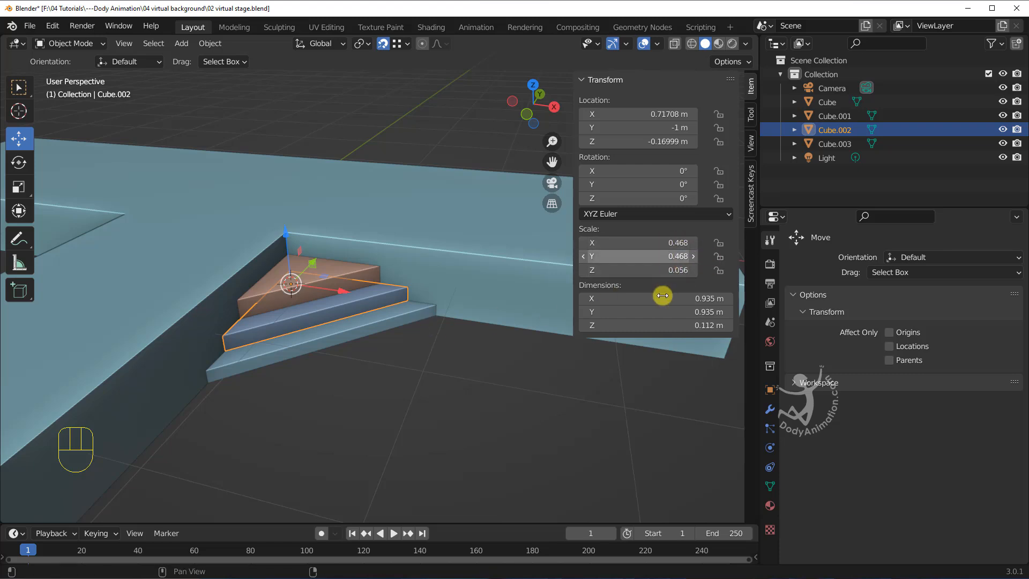
left_click(353, 334, "shift")
left_click(294, 313, "shift")
left_click(299, 293, "shift")
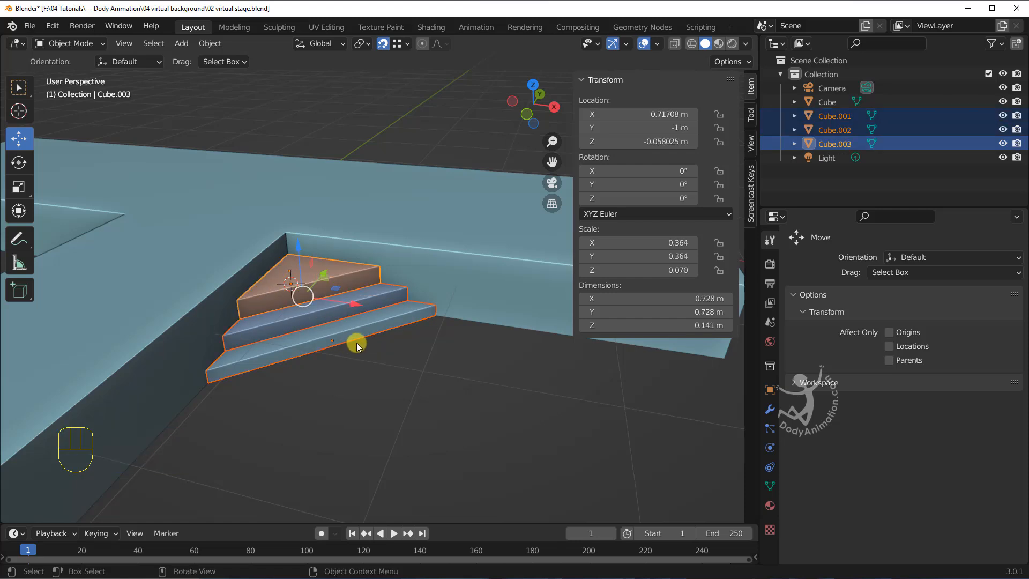
key("ctrl+a")
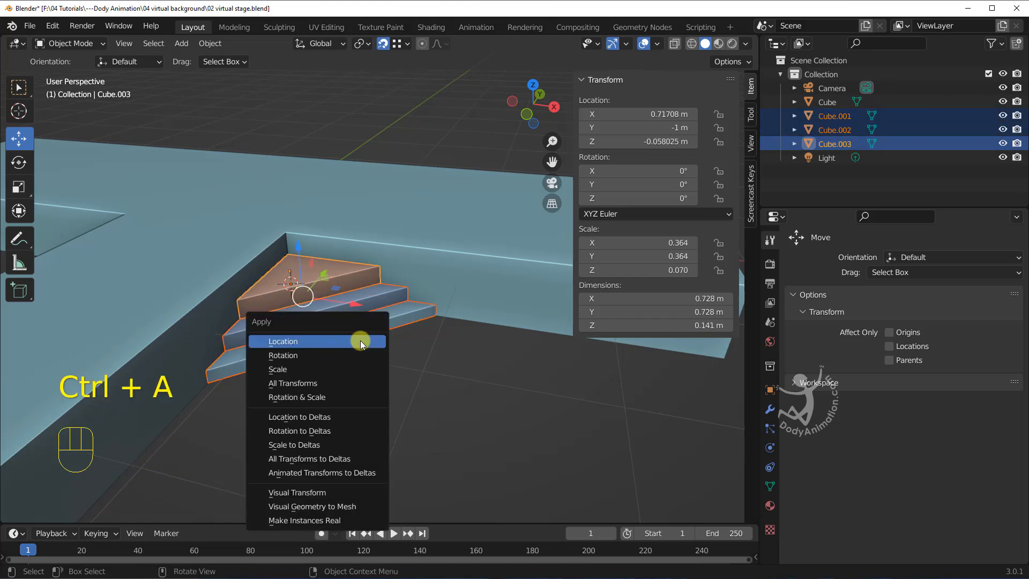
left_click(277, 370)
left_click(620, 441)
Check the scale values of the triangular steps and the stage by selecting them one by one
left_click(377, 330)
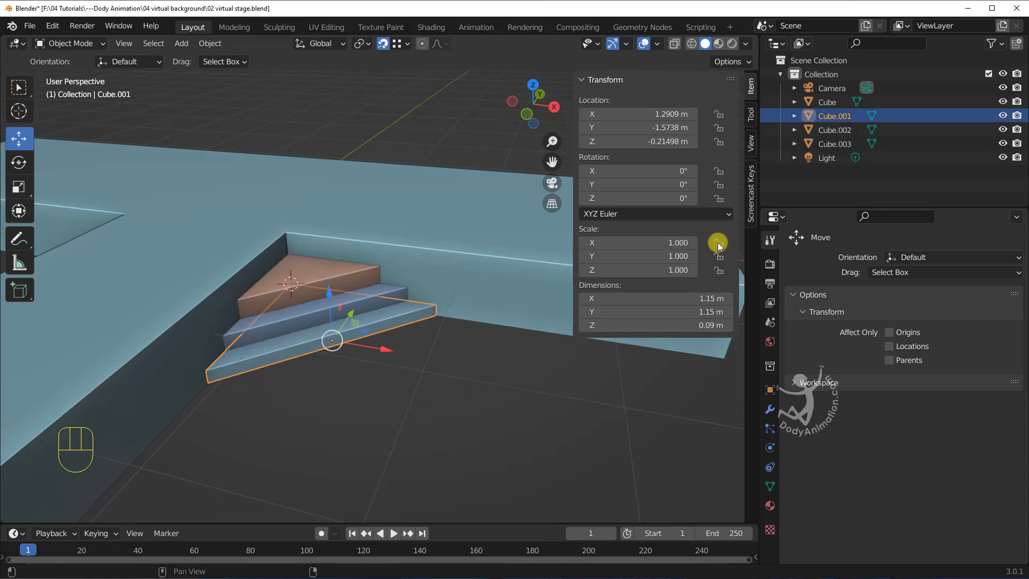
left_click(354, 309)
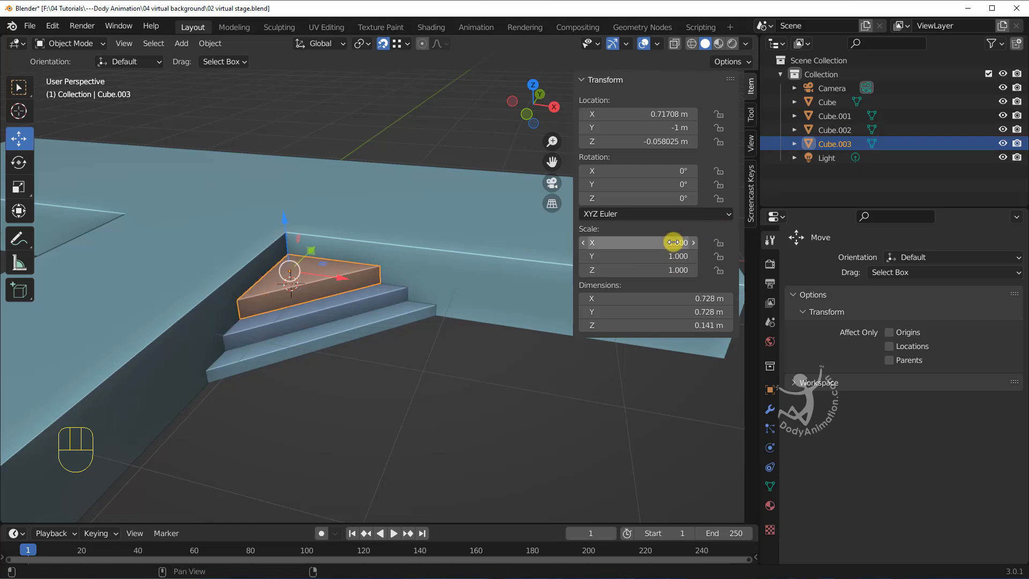
scroll(441, 333, "down", 4)
left_click(239, 342)
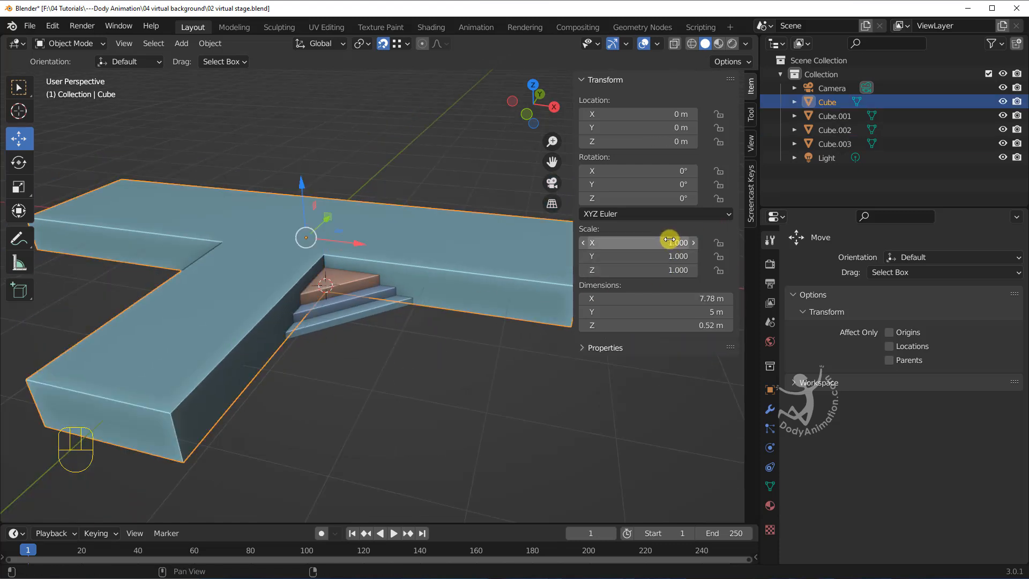
left_click(473, 365)
scroll(319, 297, "up", 4)
middle_click_drag(320, 297, 394, 282)
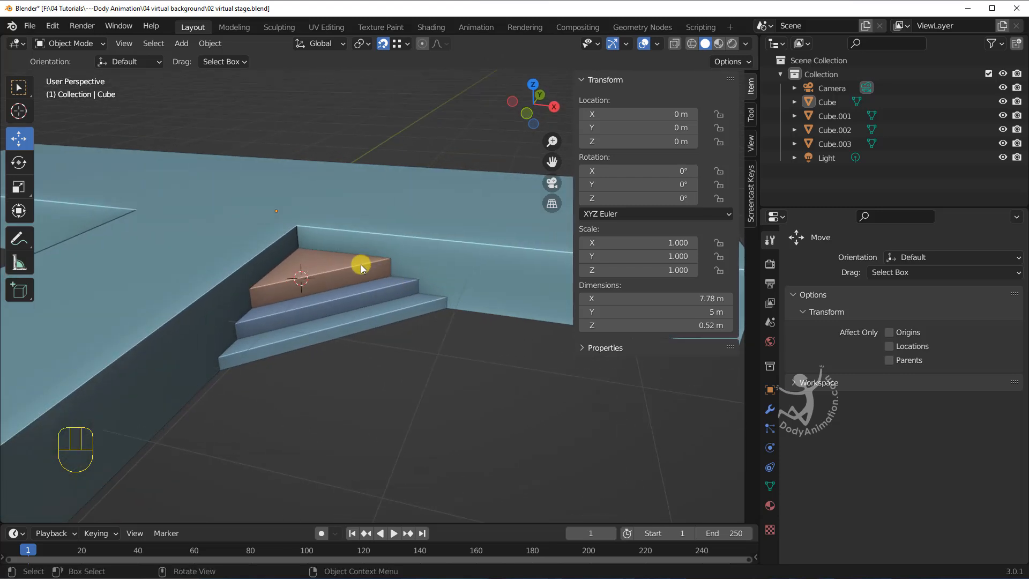
left_click(326, 281)
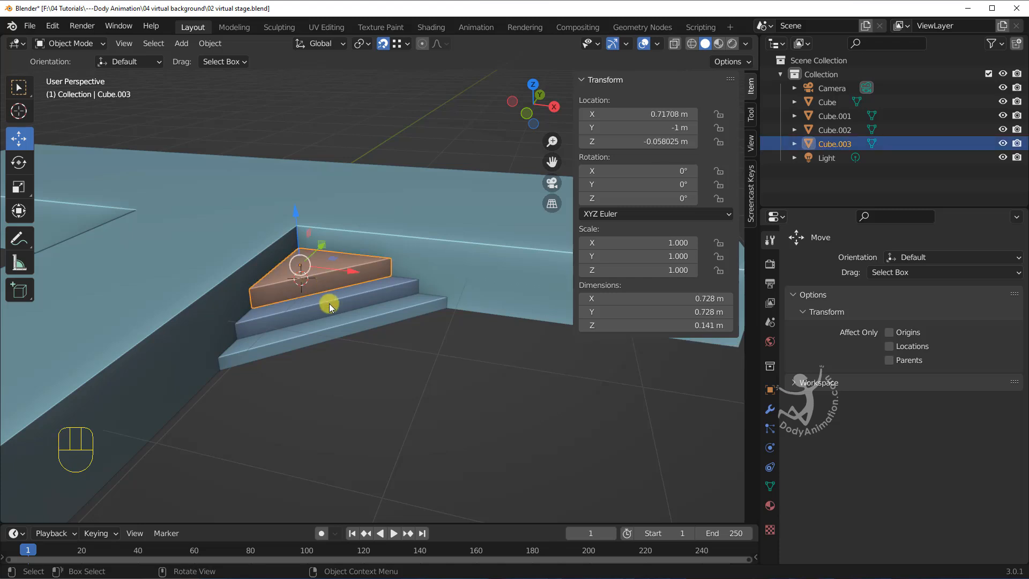
left_click(329, 304)
left_click(361, 339)
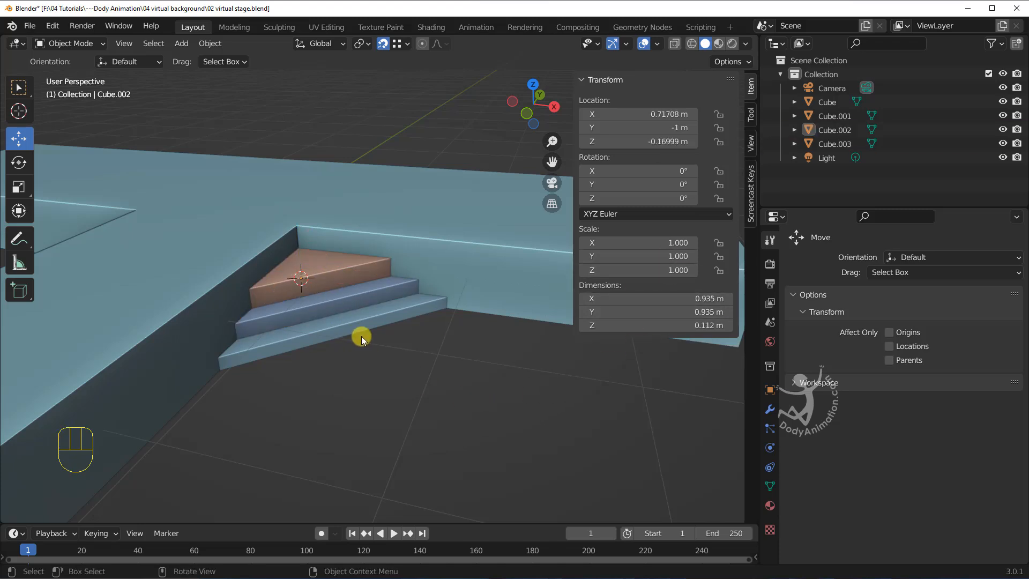
Apply the scale to the lowest triangular step once more, and deselect it
left_click(362, 327)
key("ctrl+a")
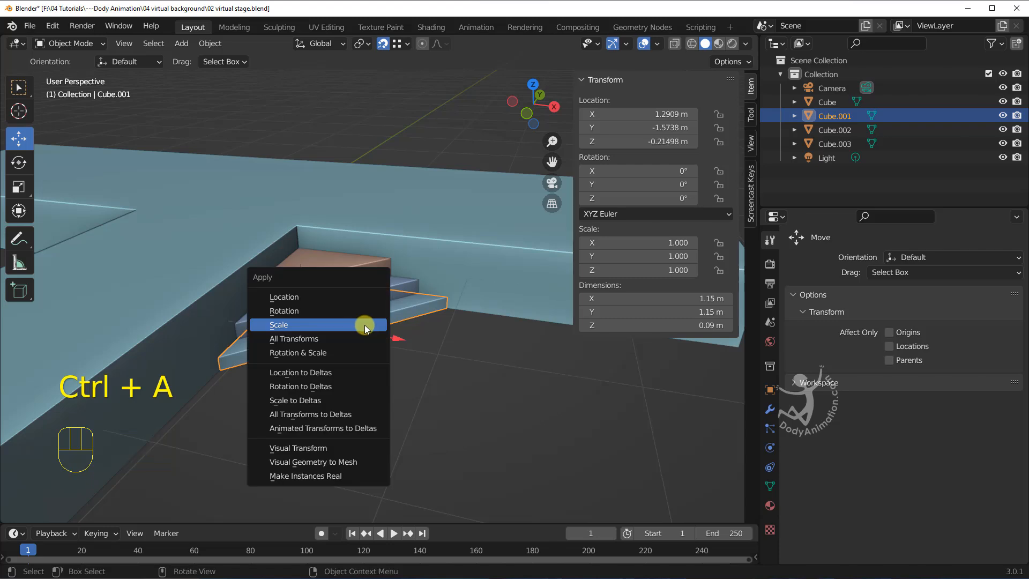
left_click(281, 328)
left_click(425, 361)
Examine the stage and its corner steps from several angles and distances, and hide the transform values
scroll(425, 360, "down", 4)
middle_click_drag(382, 355, 398, 341, "shift")
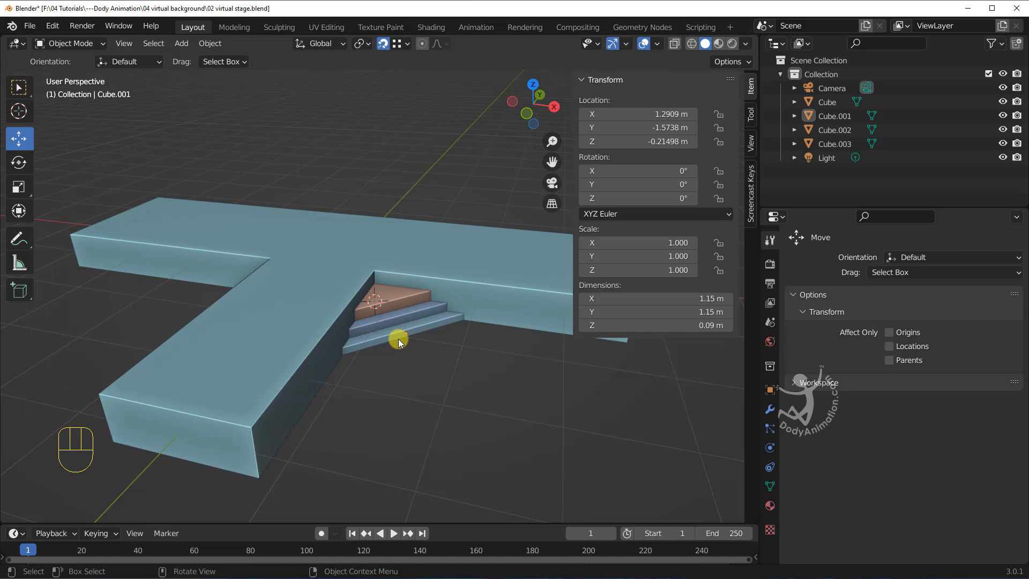
middle_click_drag(435, 350, 416, 339)
scroll(416, 340, "up", 2)
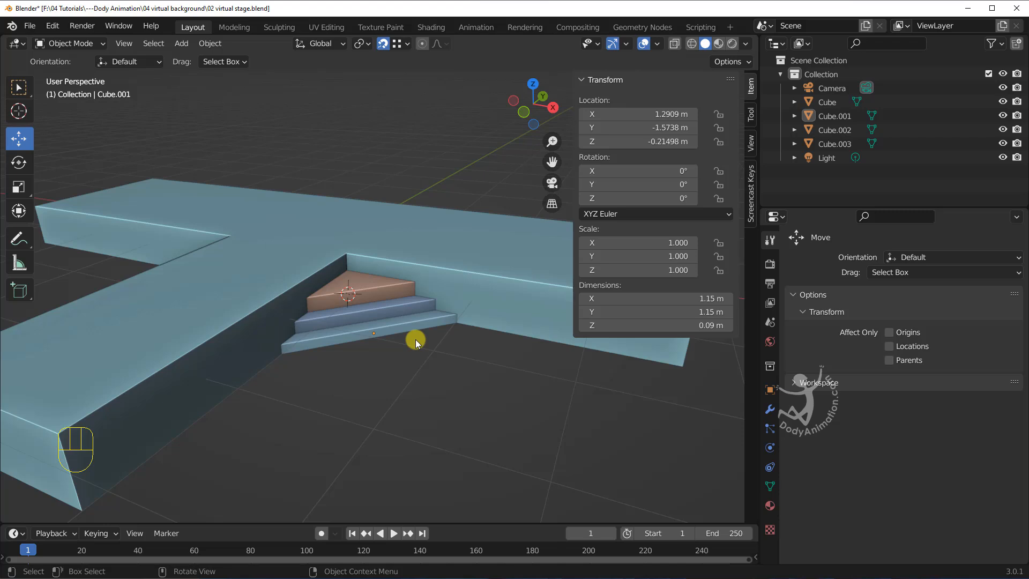
scroll(396, 327, "down", 3)
middle_click_drag(382, 321, 384, 318)
scroll(328, 295, "up", 3)
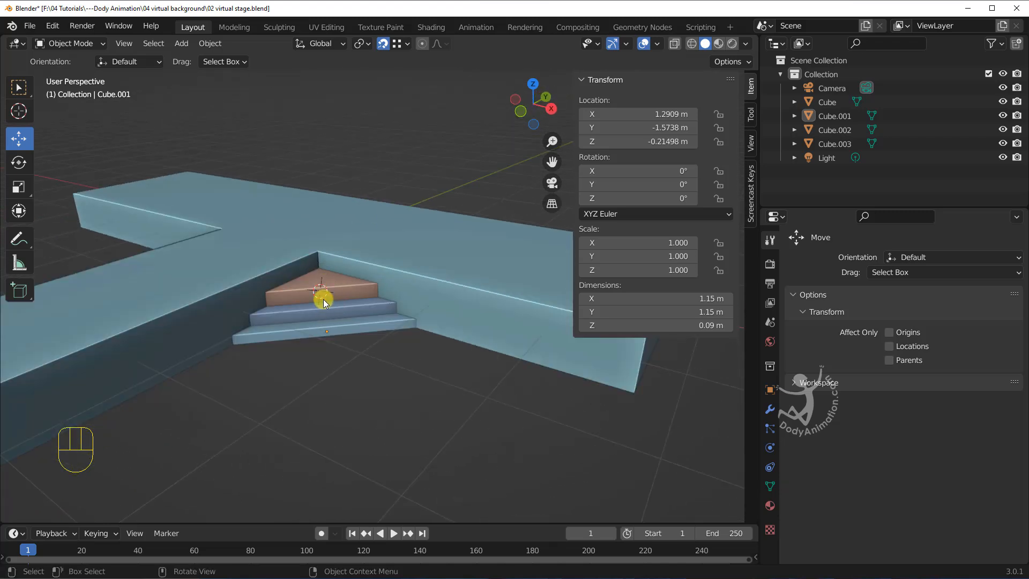
middle_click_drag(326, 294, 407, 307)
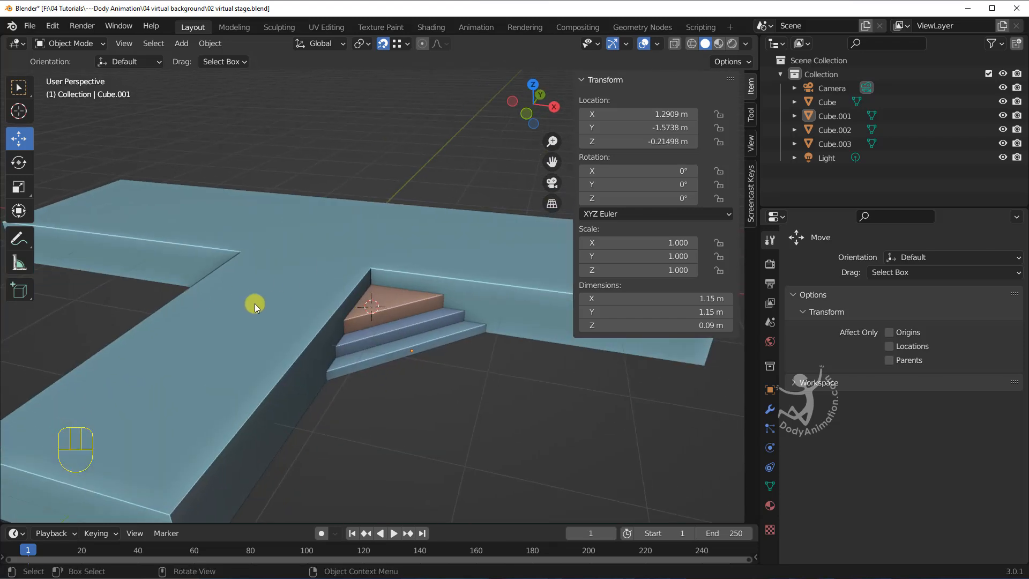
scroll(255, 303, "down", 3)
middle_click_drag(372, 277, 337, 291, "shift")
middle_click_drag(461, 312, 467, 223)
key("n")
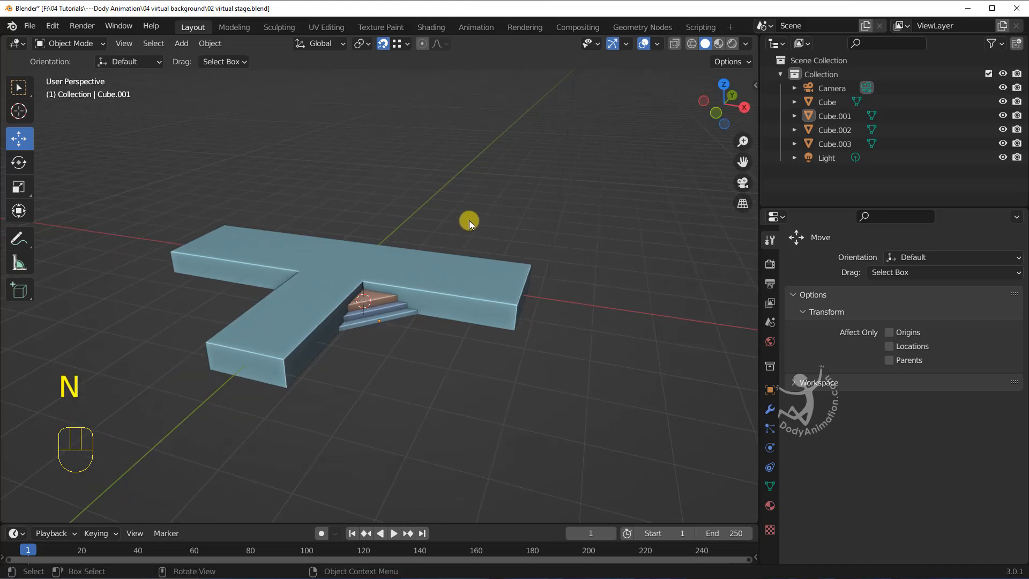
Start appending from another file and open wayang gunungan.blend from the 04 virtual background folder
left_click(30, 26)
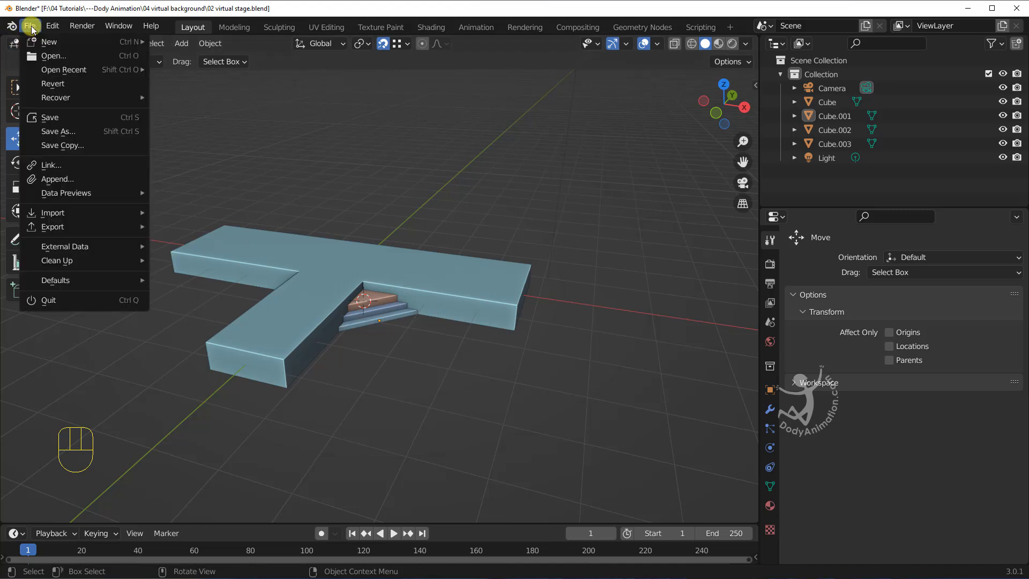
left_click(52, 184)
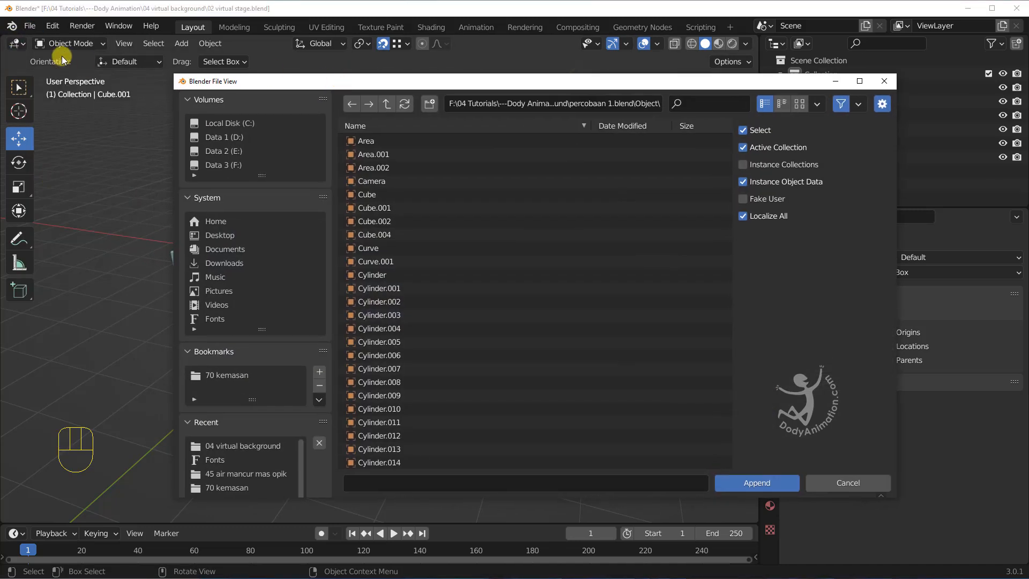
left_click(30, 26)
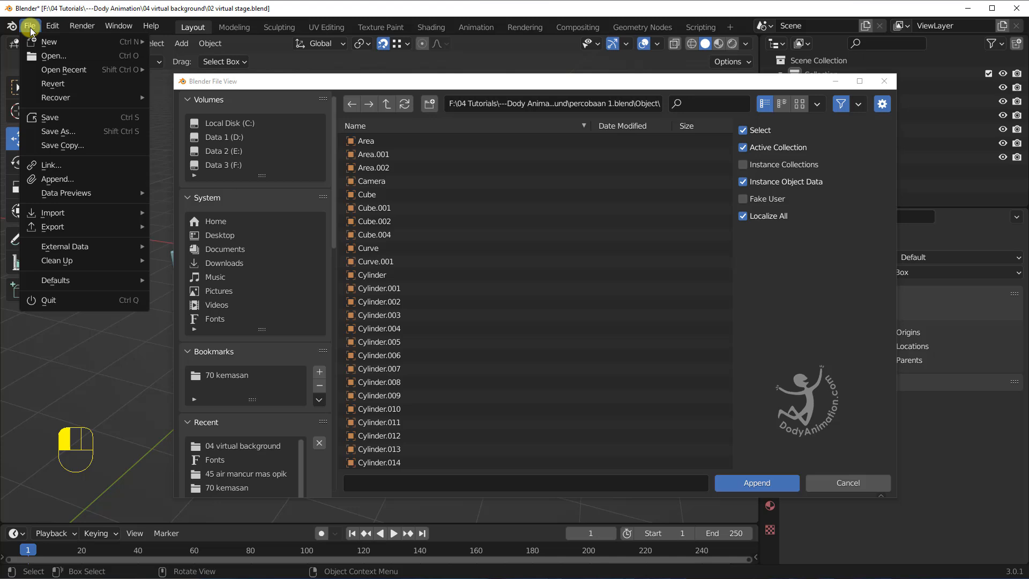
left_click(58, 180)
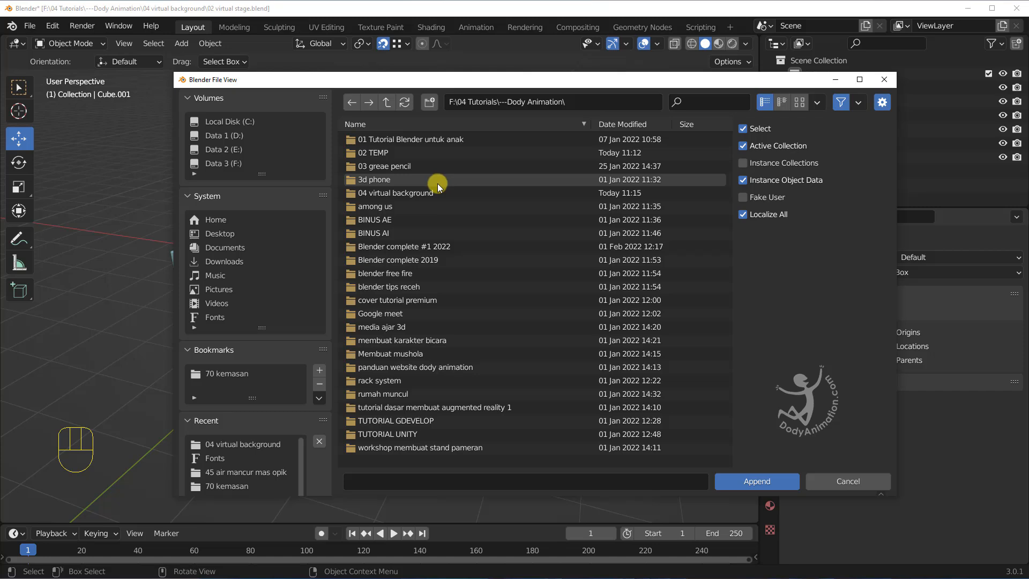
left_click(256, 444)
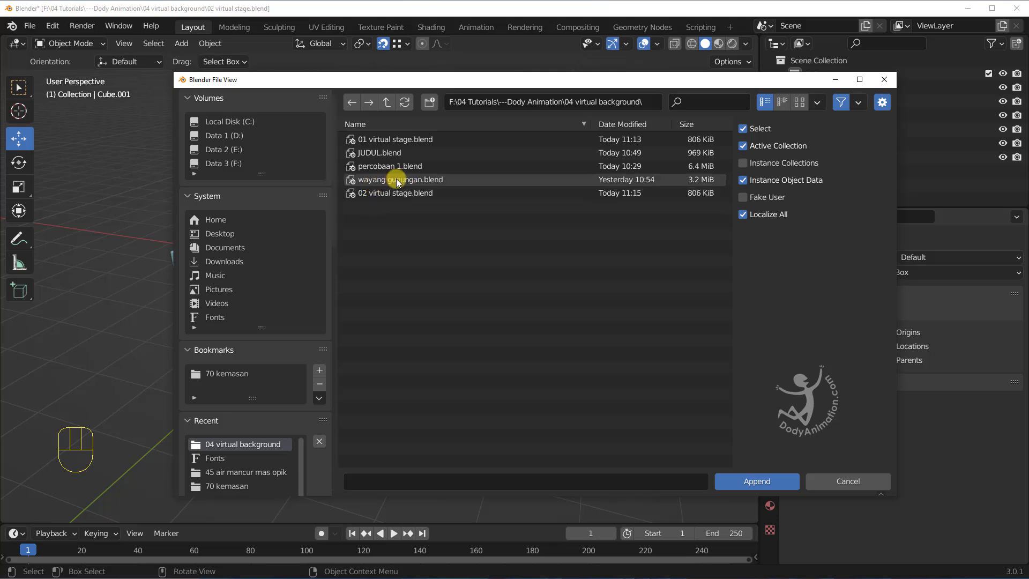
left_click(374, 179)
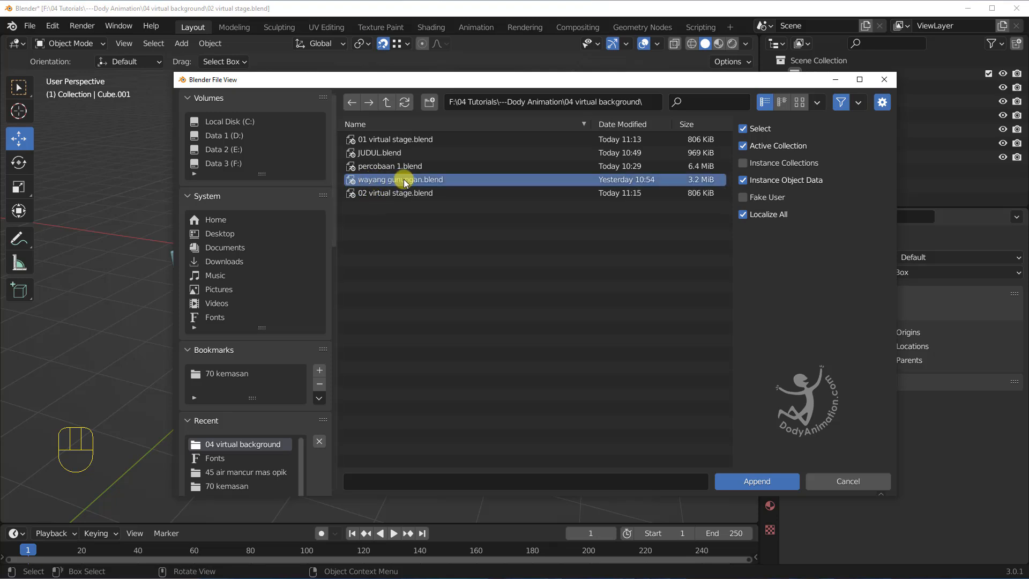
left_click(762, 480)
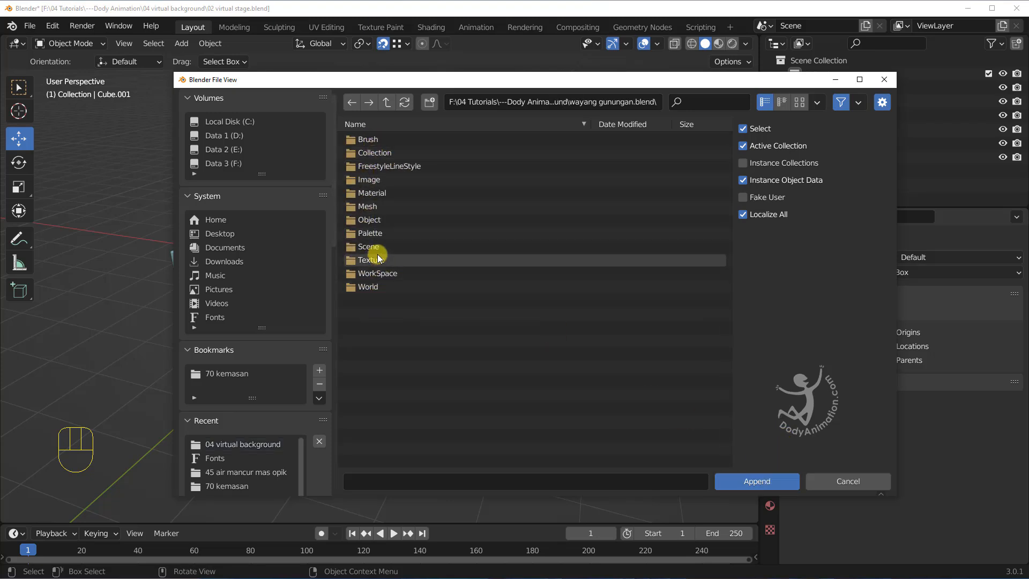
Select the Object category of wayang gunungan.blend and display the file's contents as thumbnails
left_click(364, 222)
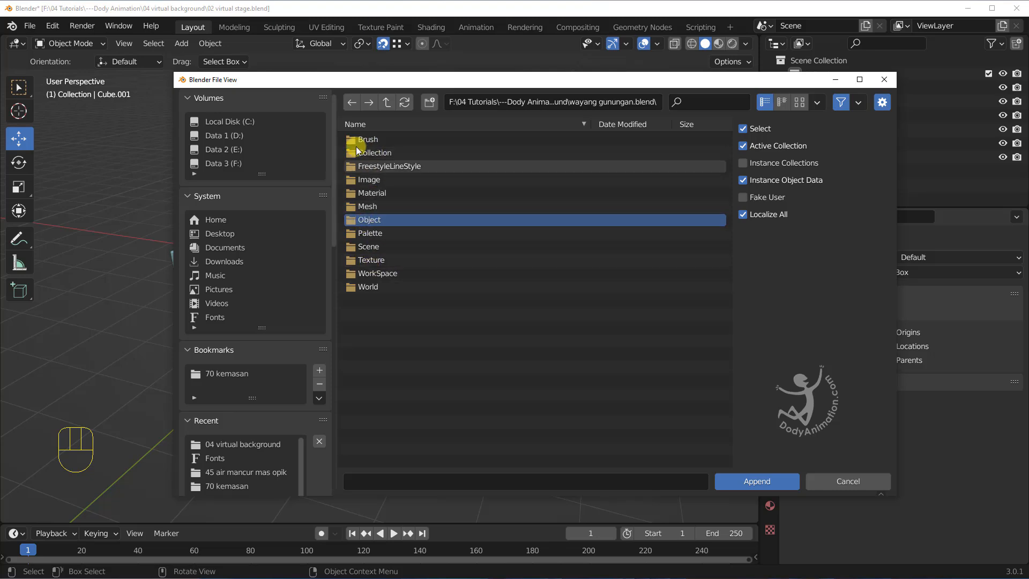
left_click(782, 101)
left_click(801, 102)
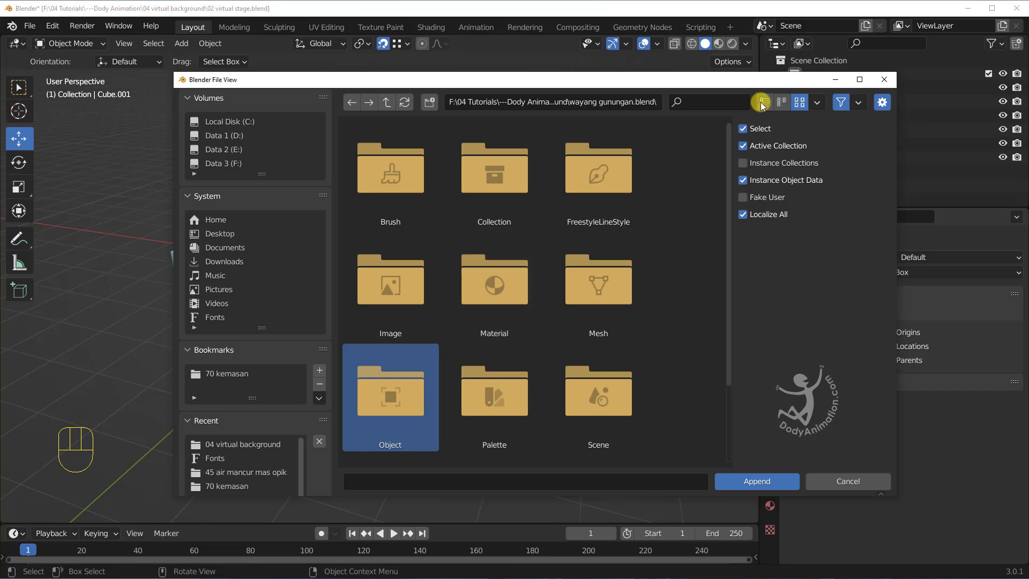
left_click(765, 102)
left_click(781, 102)
left_click(799, 103)
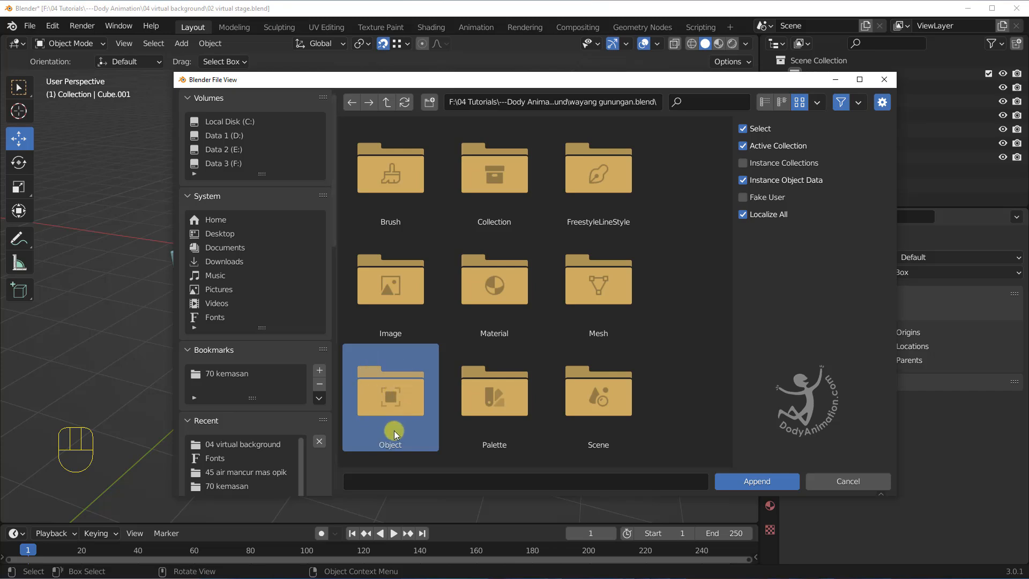
Append the wayang gunungan object from the file's Object category
double_click(388, 400)
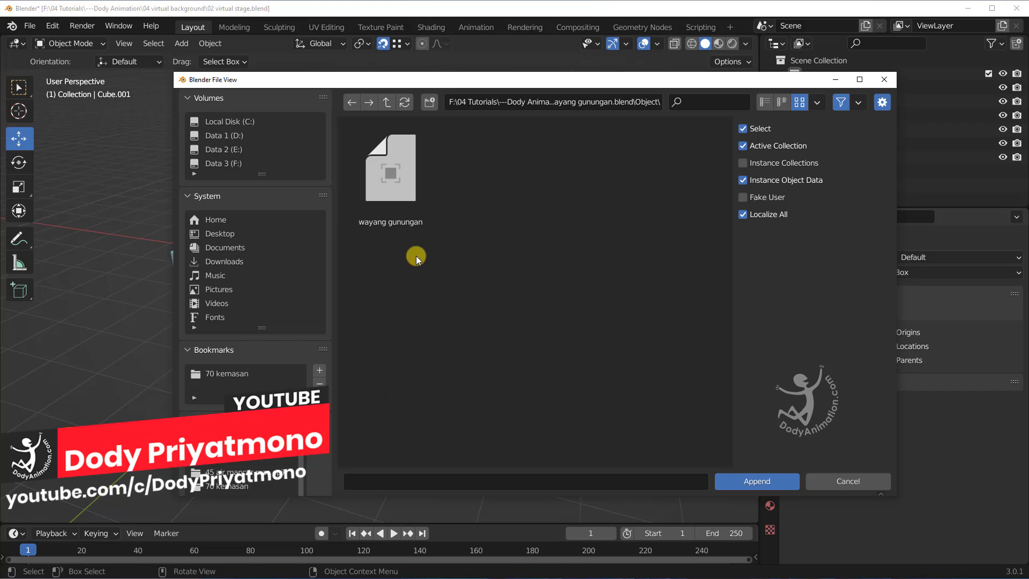
left_click(395, 196)
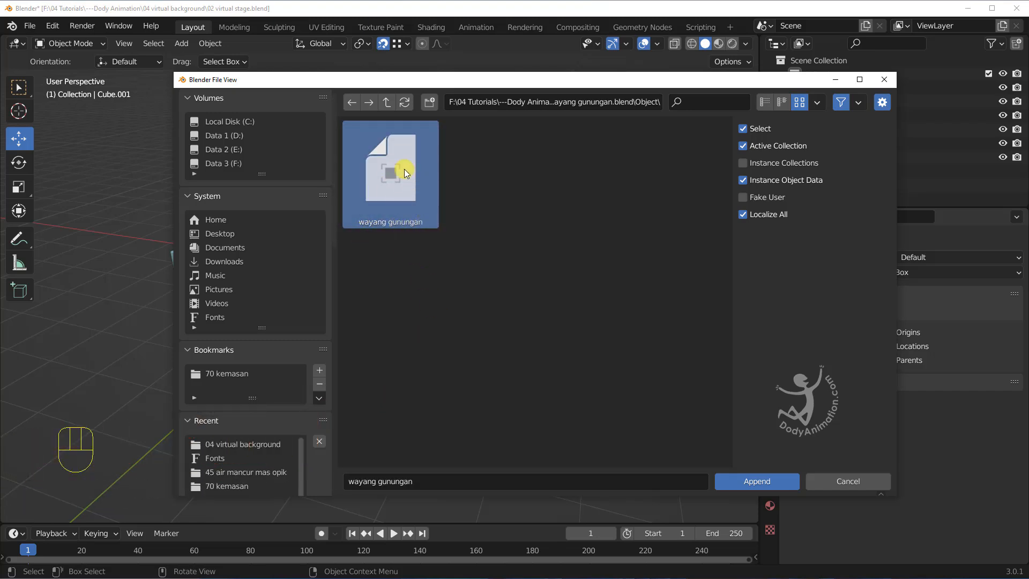
left_click(756, 481)
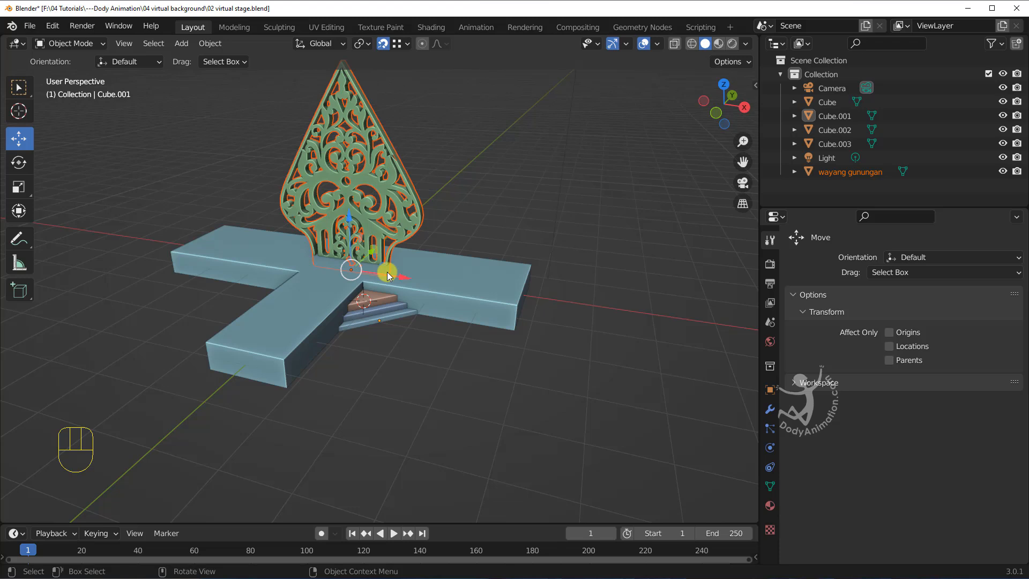
Select the wayang gunungan ornament, raise it to the stage's top surface and shift it along X toward the stage's end
middle_click_drag(385, 242, 407, 238, "shift")
left_click(476, 223)
left_click(385, 252)
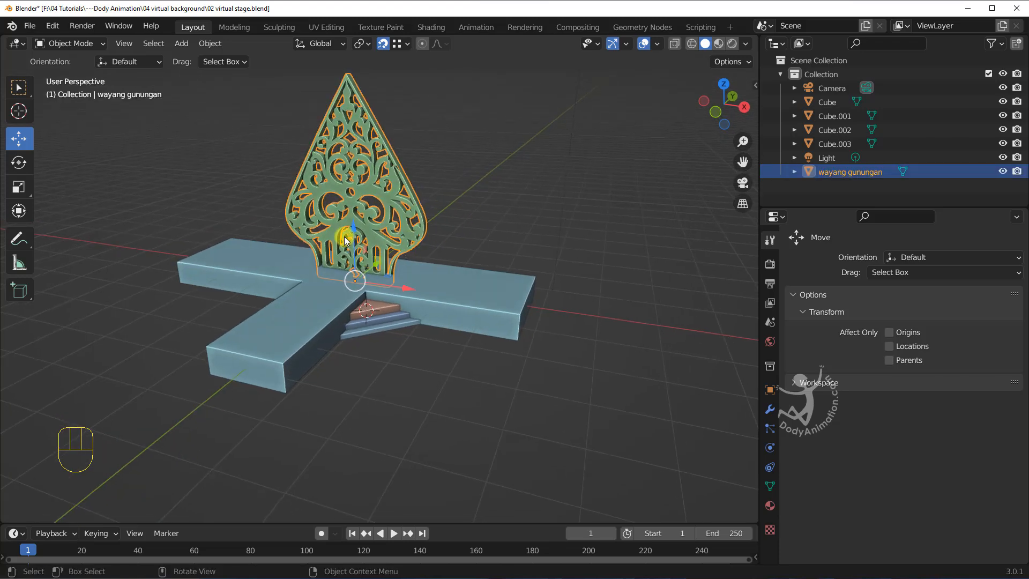
left_click_drag(354, 241, 298, 204)
left_click(19, 141)
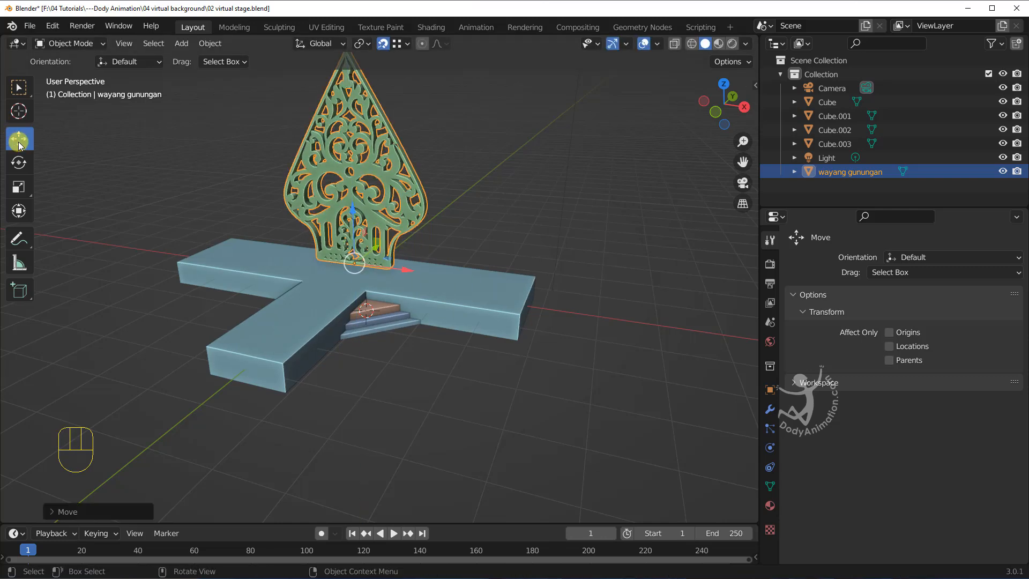
left_click_drag(391, 271, 509, 272)
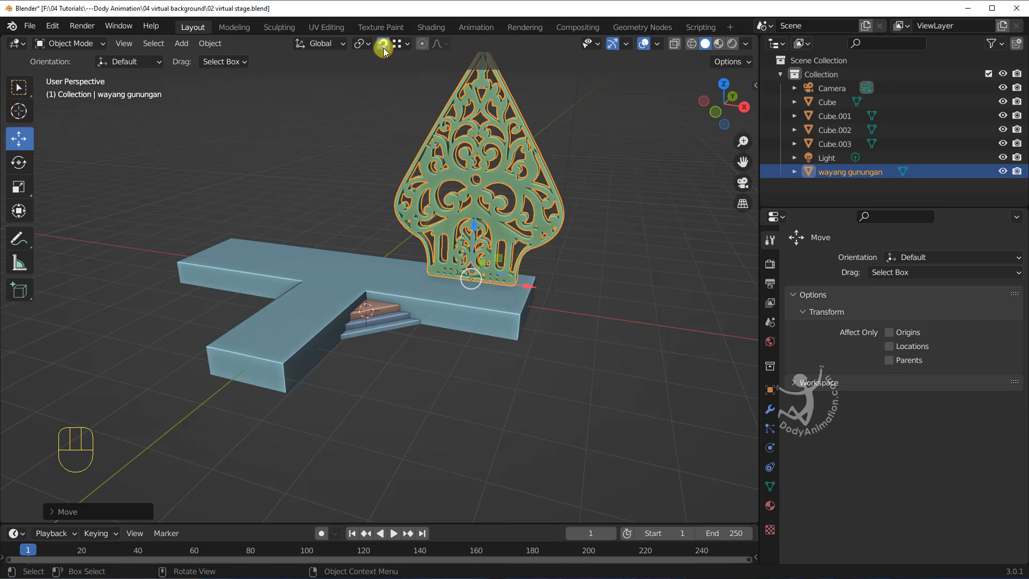
With snapping off, move the ornament along Y toward the stage's rear edge and scale it down to roughly half size
middle_click_drag(542, 284, 395, 288)
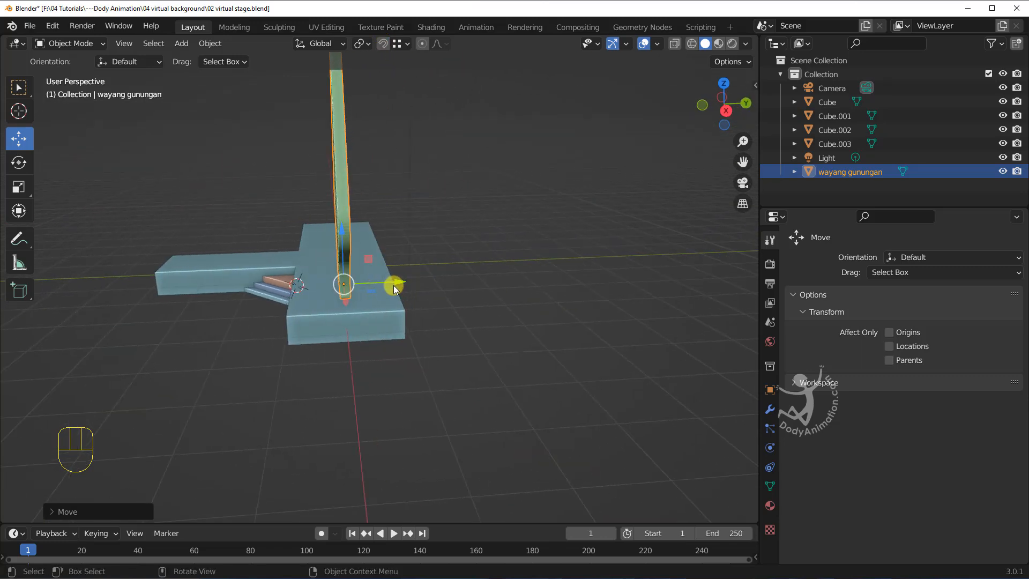
left_click_drag(394, 289, 436, 290)
mouse_move(436, 289)
middle_mouse_down()
mouse_move(559, 271)
mouse_move(561, 290)
mouse_move(583, 285)
mouse_move(421, 310)
mouse_move(429, 297)
middle_mouse_up()
key("s")
left_click(568, 278)
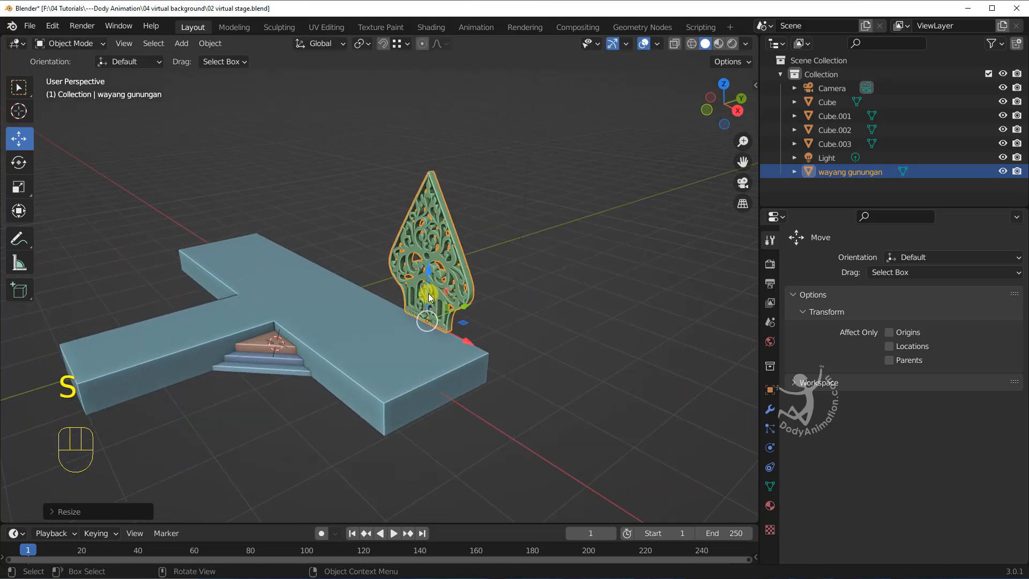
Adjust the ornament's position and height so it stands near the rear edge of the stage's end
left_click_drag(429, 297, 432, 299)
middle_click_drag(432, 299, 425, 339)
left_click_drag(407, 336, 395, 340)
scroll(436, 285, "up", 8)
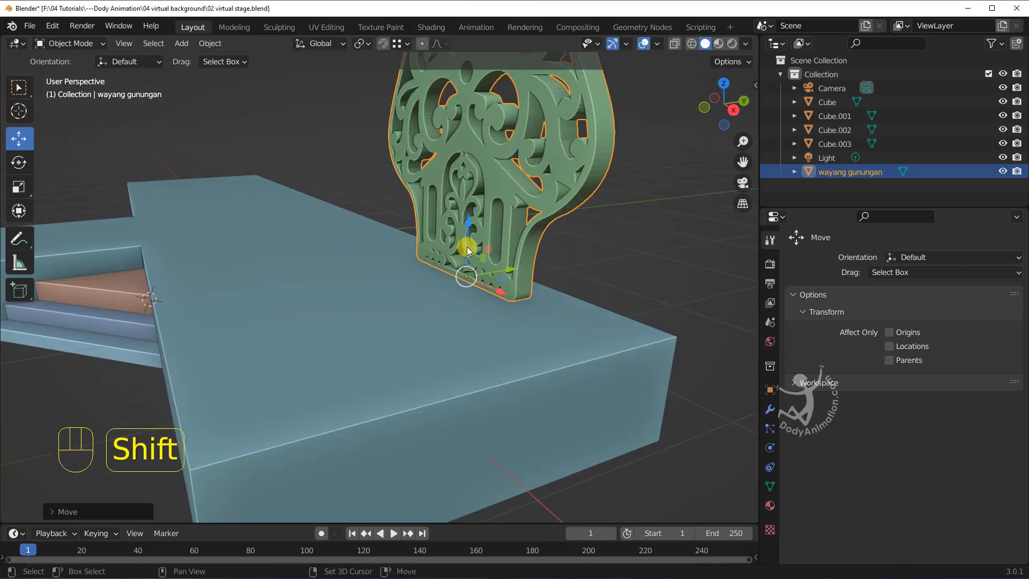
mouse_move(467, 250)
left_mouse_down()
mouse_move(467, 236)
mouse_move(469, 270)
mouse_move(470, 241)
left_mouse_up()
Turn on Shadow in the viewport shading options
left_click(745, 44)
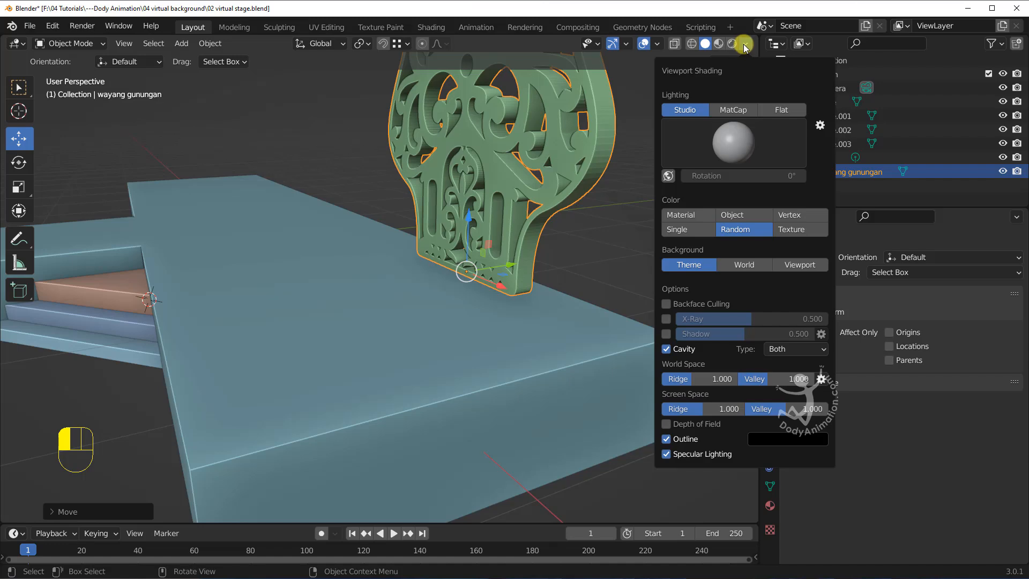
left_click(746, 45)
left_click(745, 45)
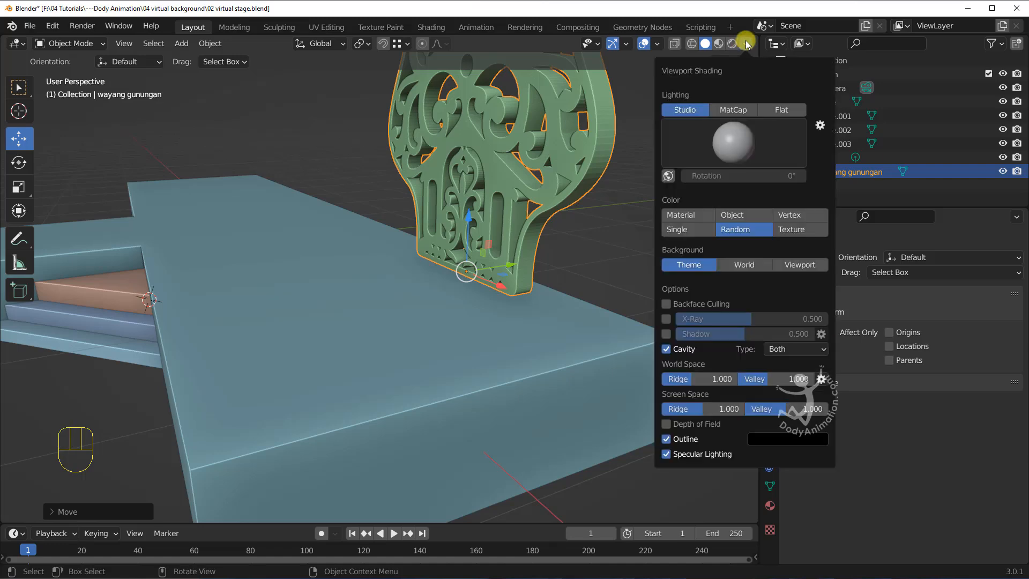
left_click(667, 334)
Lower the ornament along Z until its base rests on the stage surface, using its shadow as a guide
left_click_drag(470, 232, 472, 242)
middle_click_drag(481, 275, 582, 271)
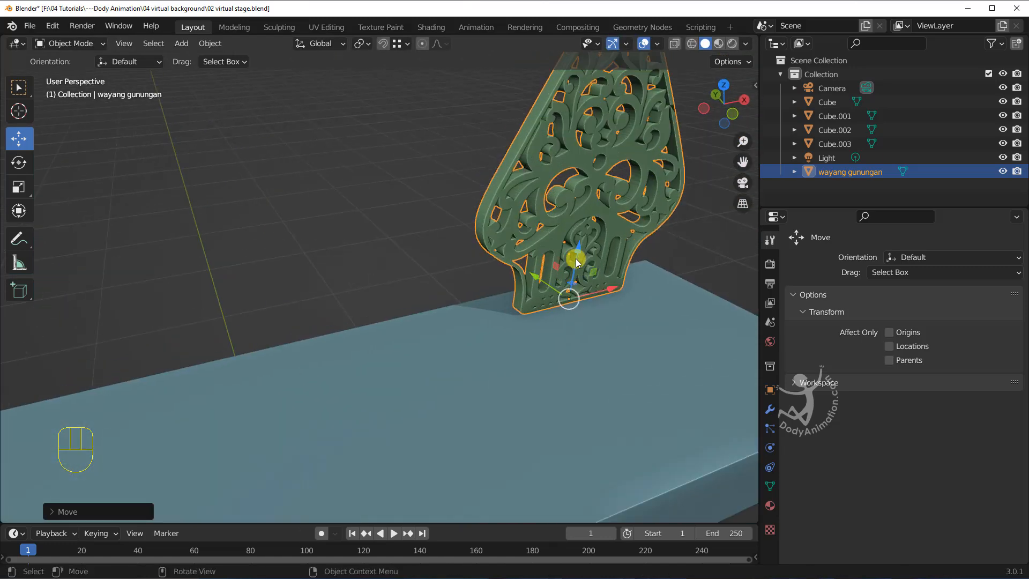
left_click_drag(578, 249, 576, 257)
scroll(595, 271, "down", 3)
middle_click_drag(598, 272, 464, 265)
left_click(583, 271)
scroll(568, 269, "down", 2)
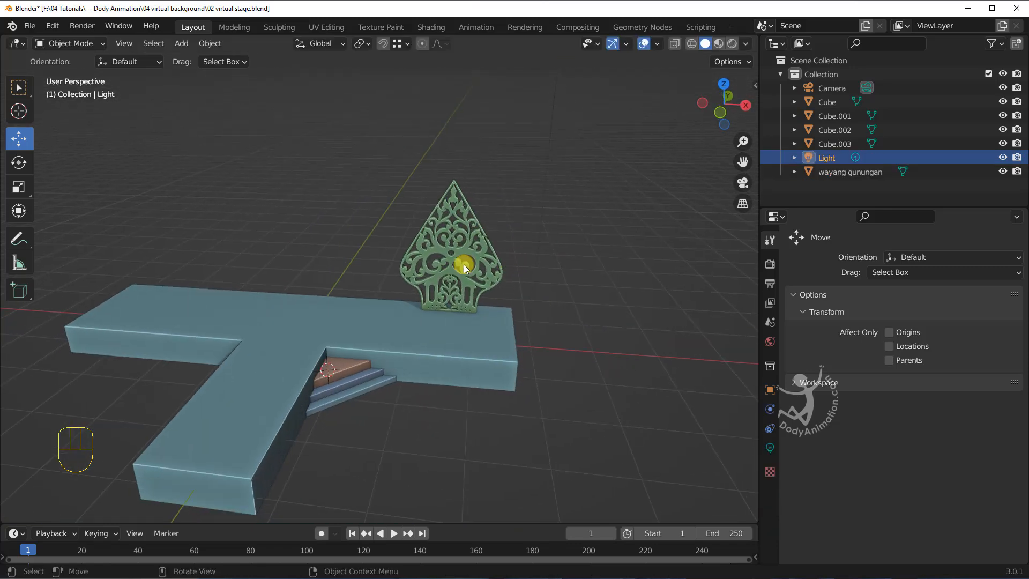
Select and deselect the ornament, and examine its placement on the stage from several angles and distances
left_click(452, 282)
scroll(451, 282, "up", 2)
scroll(160, 294, "down", 2)
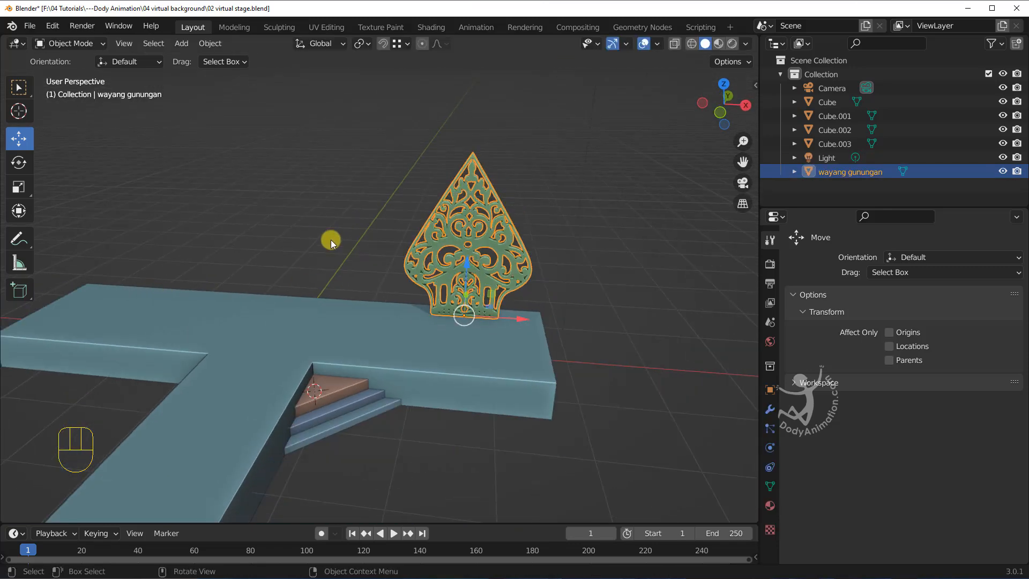
left_click(330, 240)
middle_click_drag(333, 247, 360, 287)
middle_click_drag(284, 303, 370, 307, "shift")
scroll(354, 300, "up", 3)
scroll(366, 298, "down", 3)
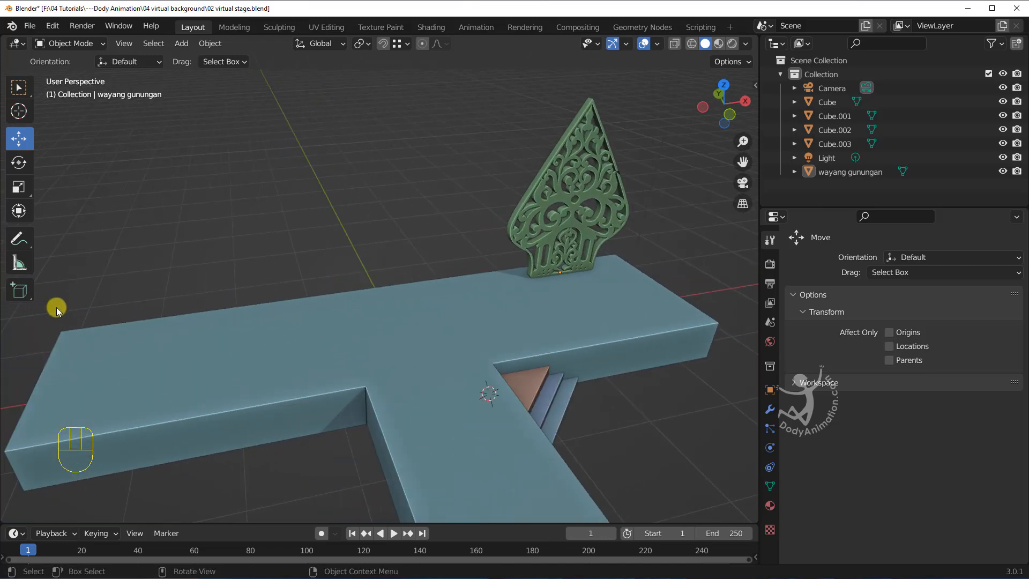
Draw a low rectangular block with Add Cube on the stage surface, along the middle of its rear edge
left_click(20, 295)
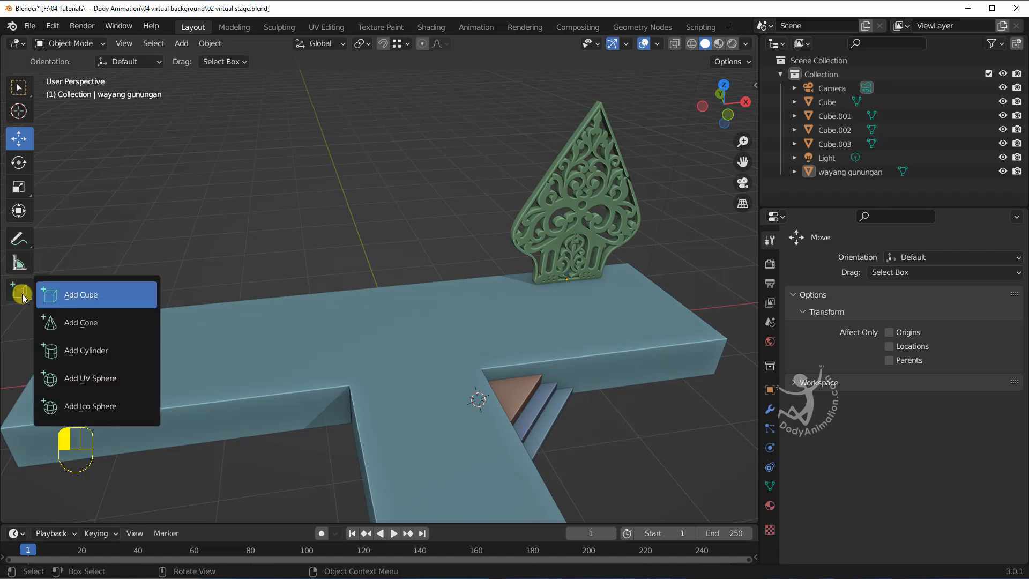
left_click(67, 298)
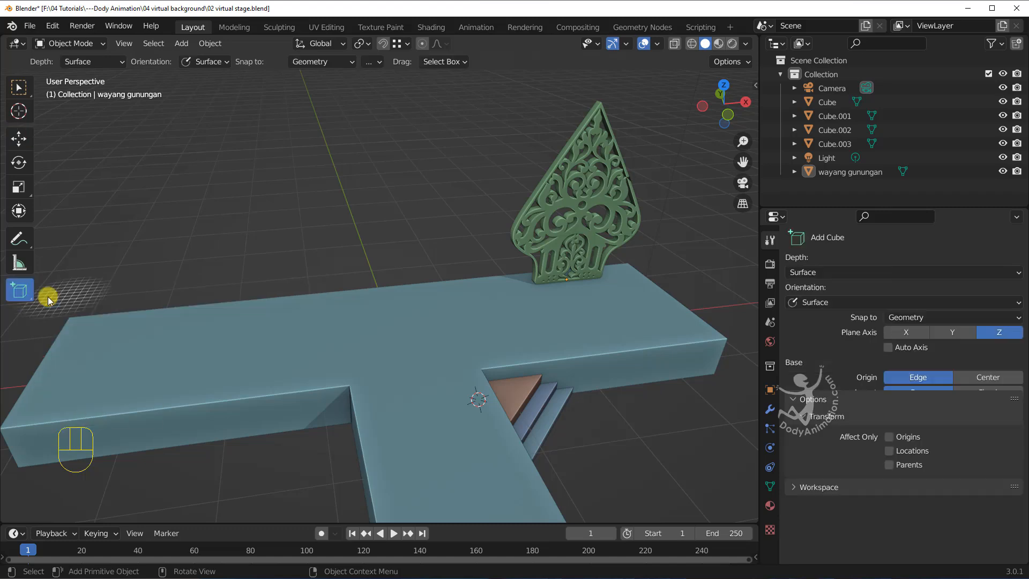
left_click(20, 294)
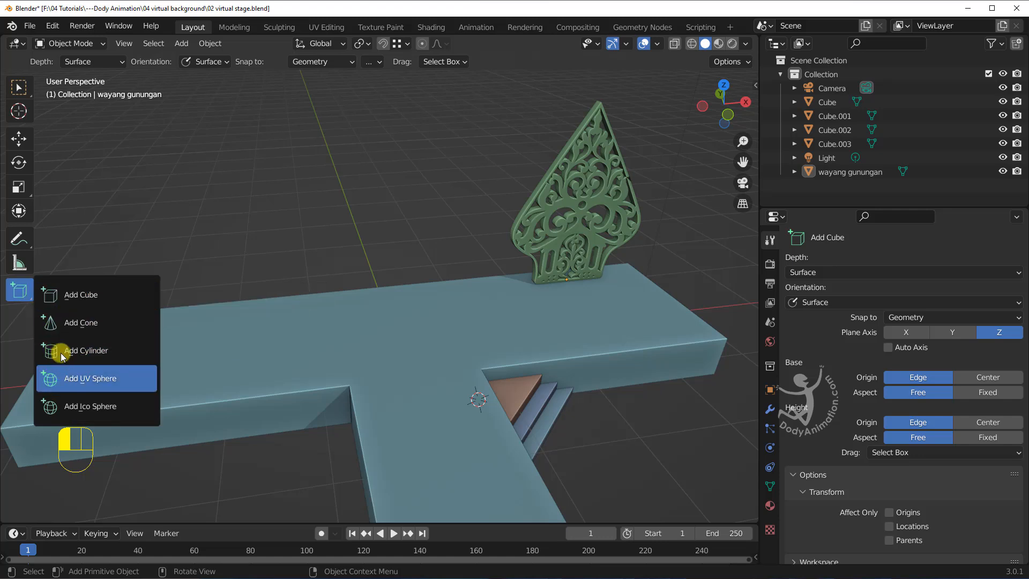
left_click(64, 302)
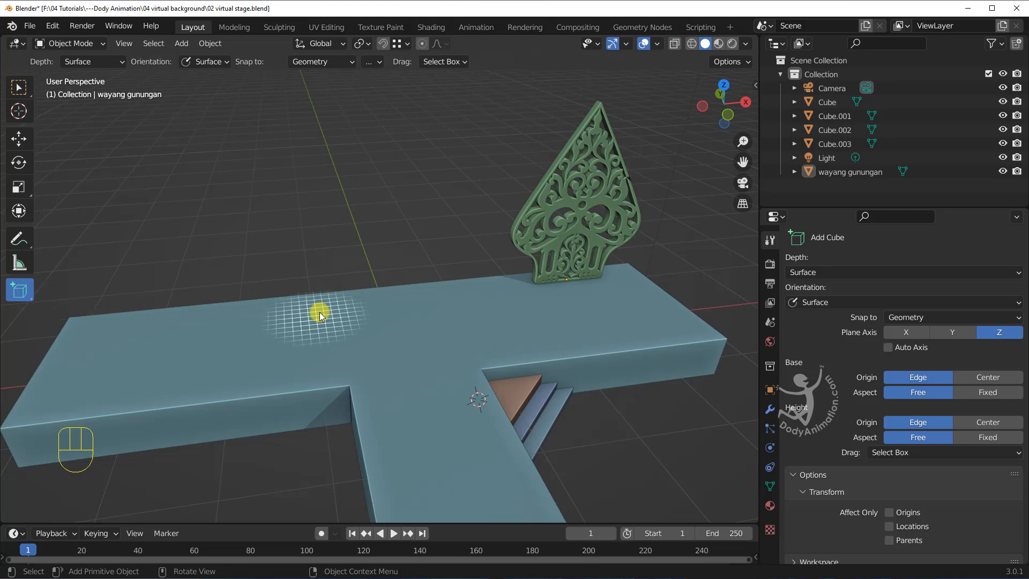
middle_click_drag(362, 308, 365, 323)
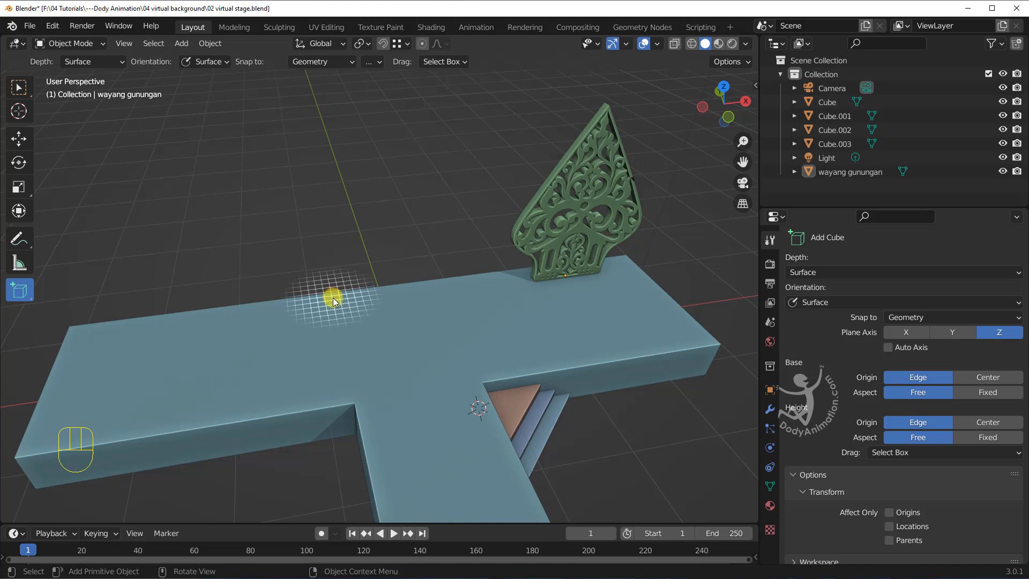
left_click_drag(332, 298, 480, 303)
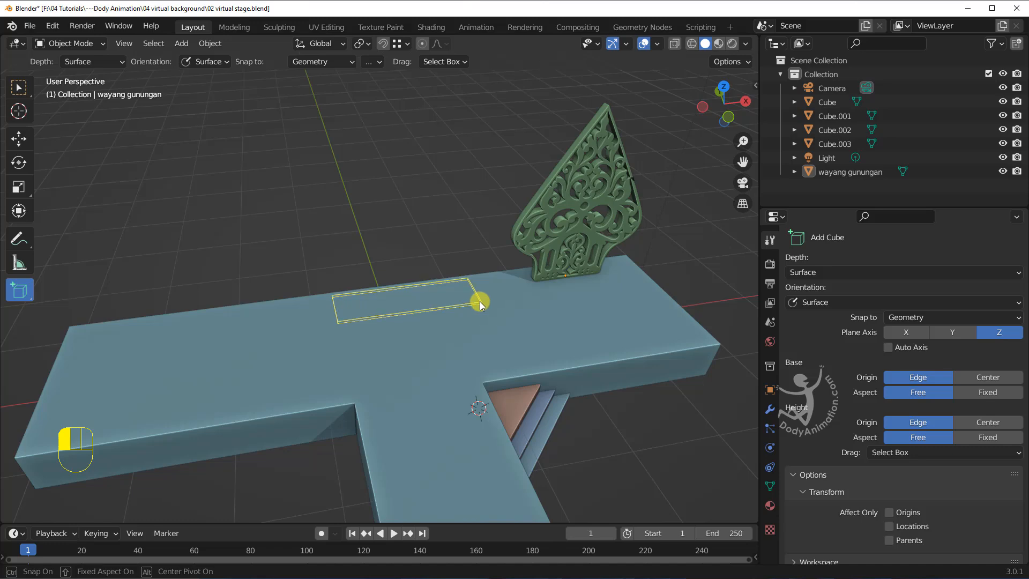
left_click(478, 294)
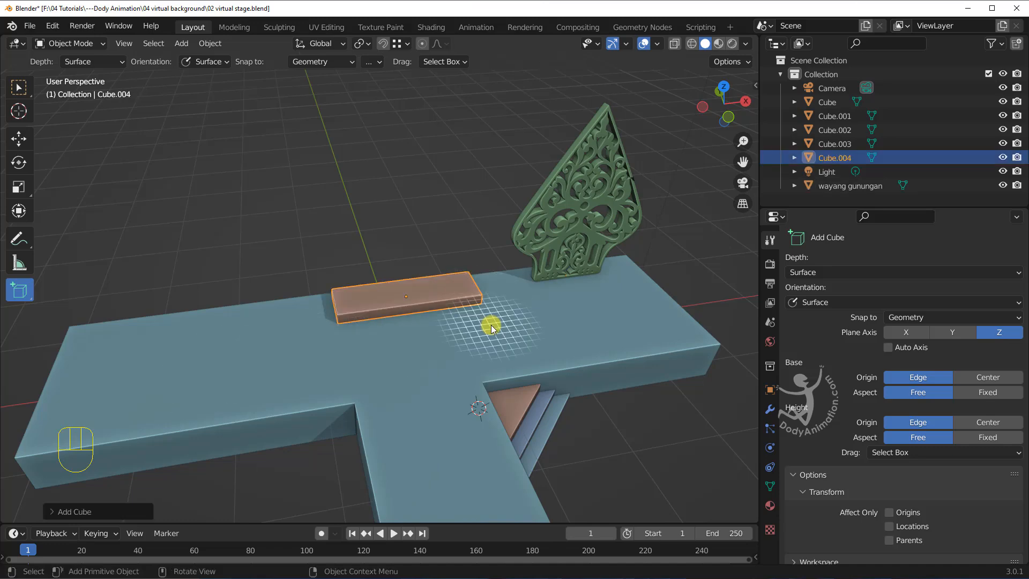
Move the new block along X toward the stage's centre line
middle_click_drag(491, 325, 288, 287)
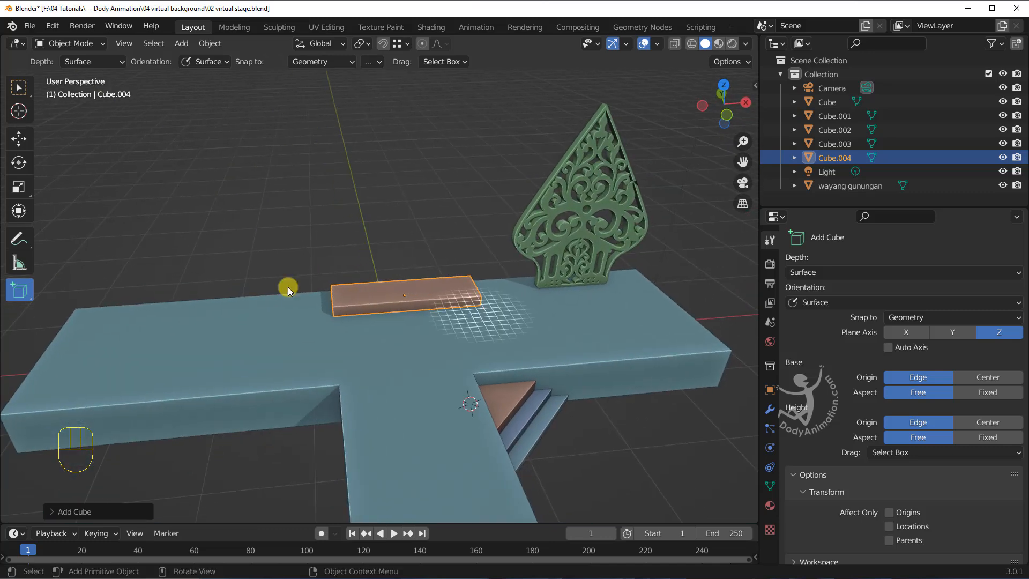
left_click(20, 141)
left_click_drag(440, 293, 390, 303)
middle_click_drag(389, 302, 356, 279)
scroll(461, 291, "up", 2)
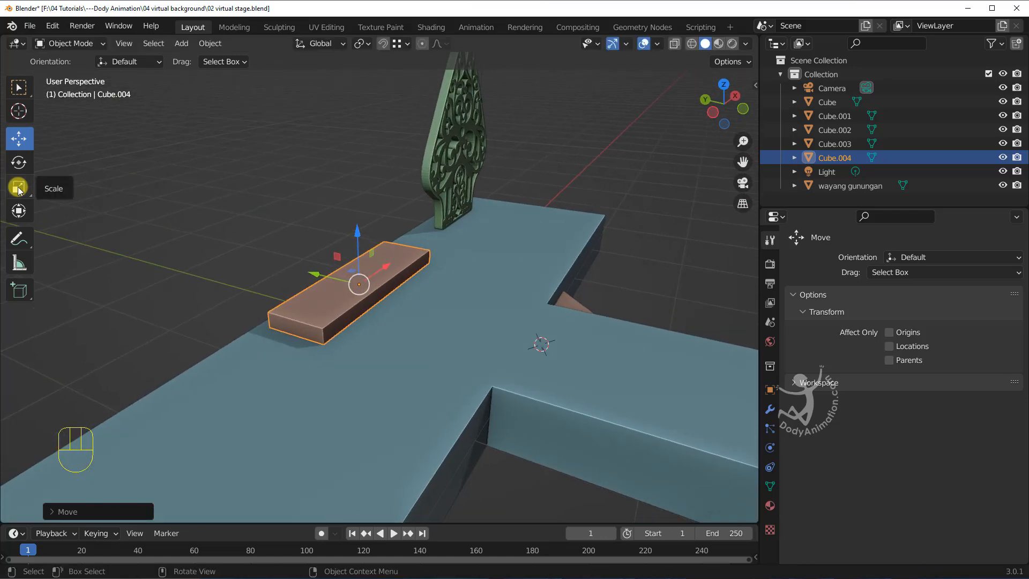
Scale the block to be deeper along Y, slightly taller along Z and a little shorter along X
left_click(19, 187)
left_click_drag(315, 273, 285, 268)
middle_click_drag(367, 263, 400, 266)
left_click_drag(364, 227, 363, 220)
left_click_drag(413, 270, 400, 275)
left_click(23, 86)
scroll(230, 154, "down", 3)
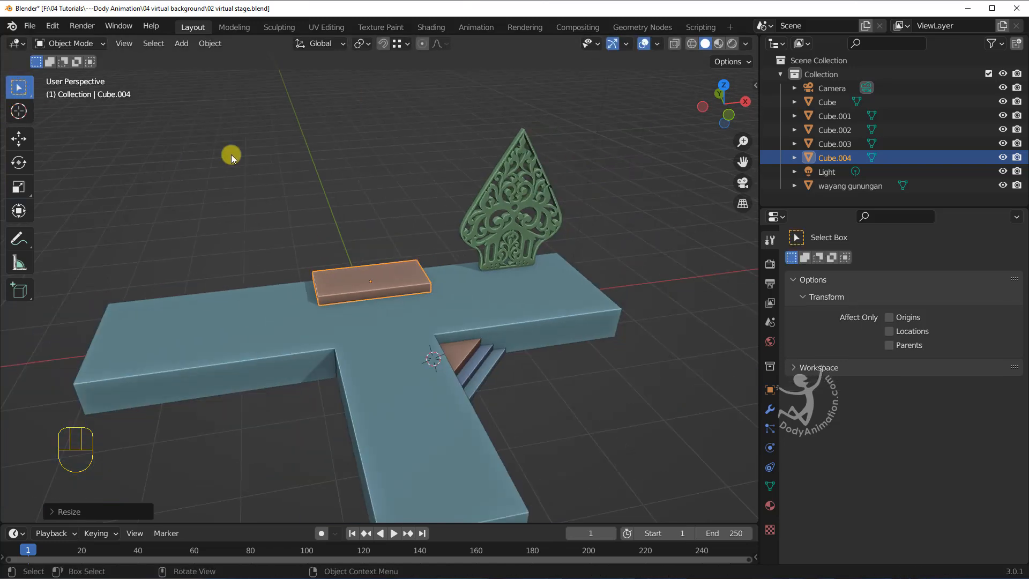
Move the brown block along the stage's rear edge to the ornament, away from the stage's centre
left_click(231, 155)
middle_click_drag(427, 213, 386, 225)
left_click(405, 294)
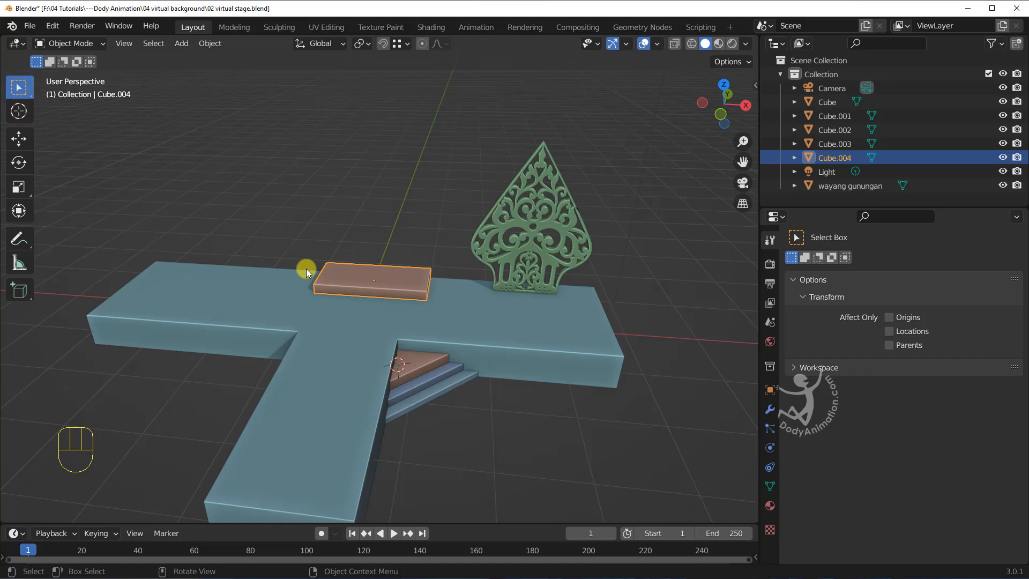
left_click(19, 138)
left_click_drag(391, 265, 485, 292)
left_click(371, 357)
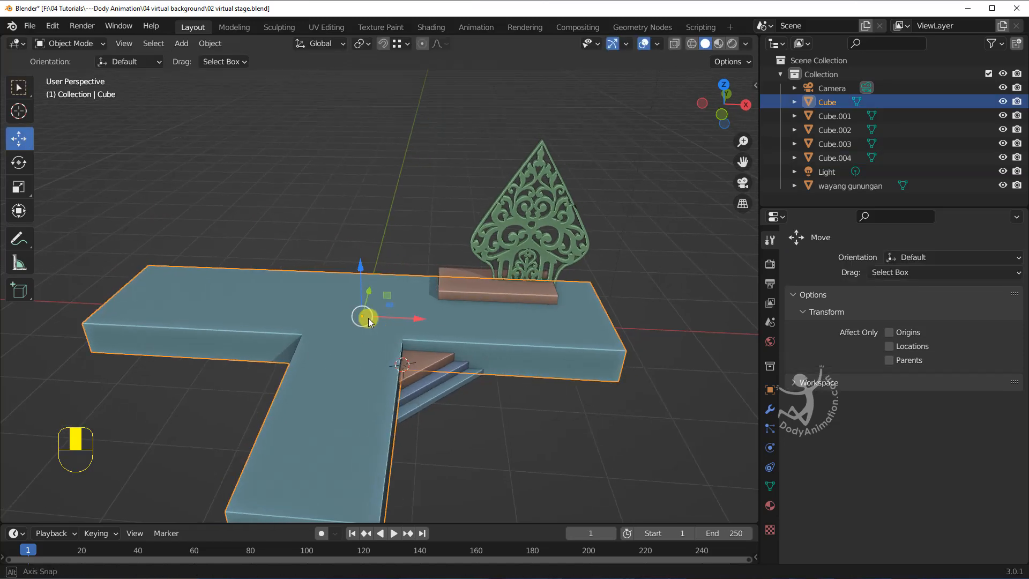
mouse_move(384, 340)
middle_mouse_down()
mouse_move(439, 321)
mouse_move(383, 329)
middle_mouse_up()
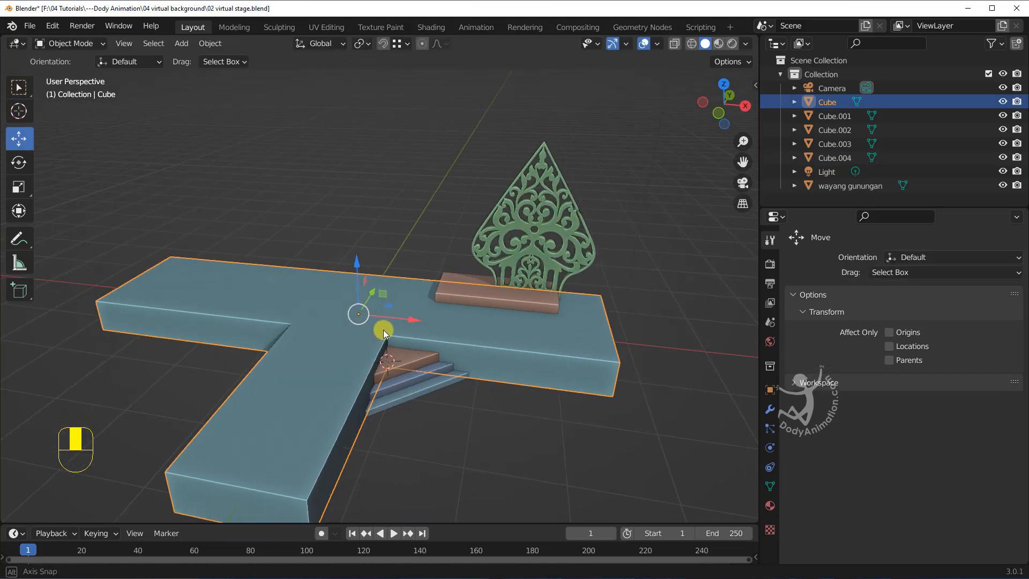
Shift the brown block forward to a spot above the corner steps and check its off-centre position from several angles
left_click(464, 295)
middle_click_drag(464, 294, 518, 278)
left_click_drag(517, 277, 475, 285)
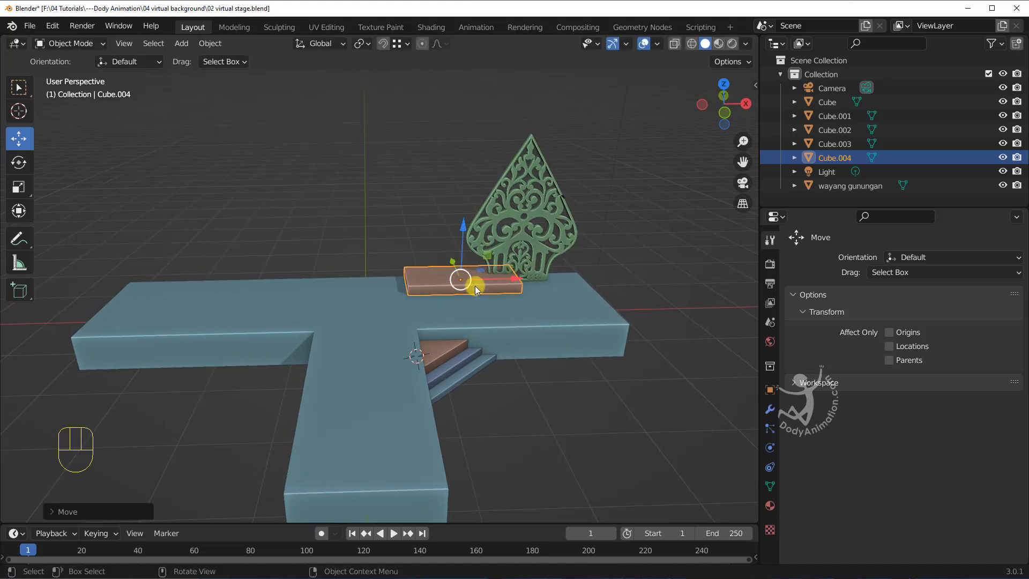
middle_click_drag(475, 285, 429, 261)
left_click_drag(437, 273, 542, 335)
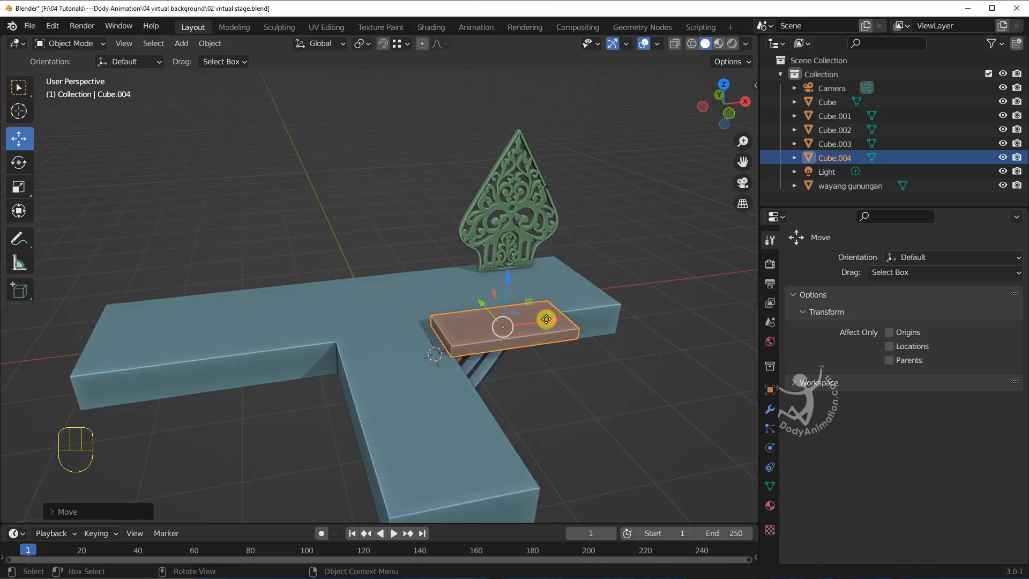
middle_click_drag(597, 334, 580, 327)
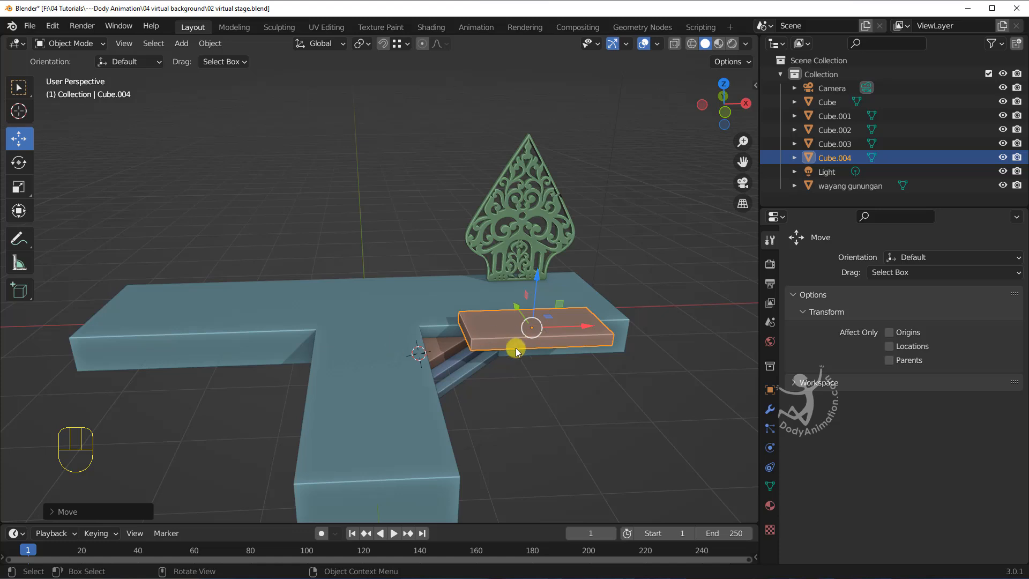
middle_click_drag(515, 348, 525, 344)
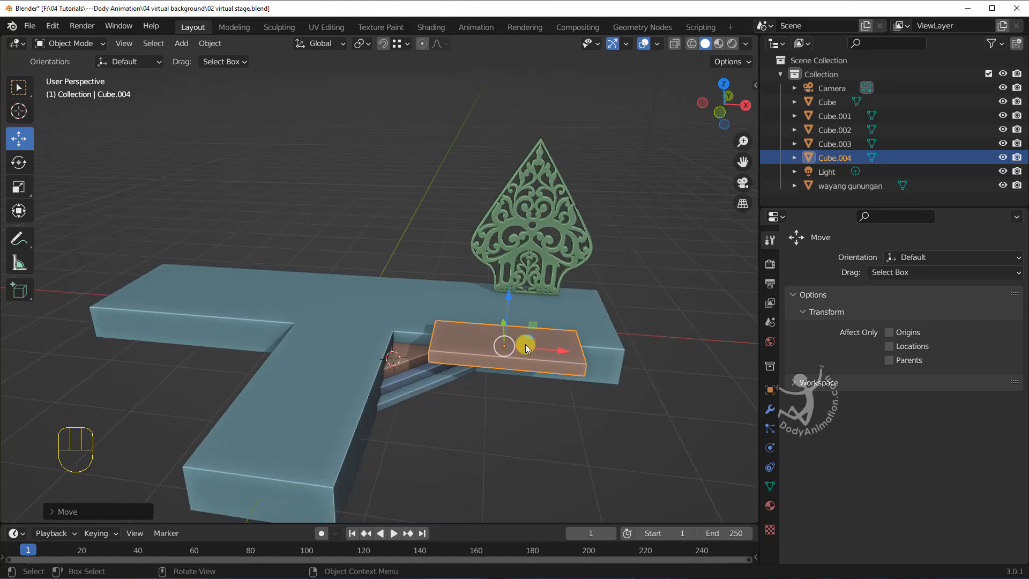
Snap the 3D cursor to the origin of the T-shaped stage
left_click(336, 355)
middle_click_drag(325, 317, 342, 360)
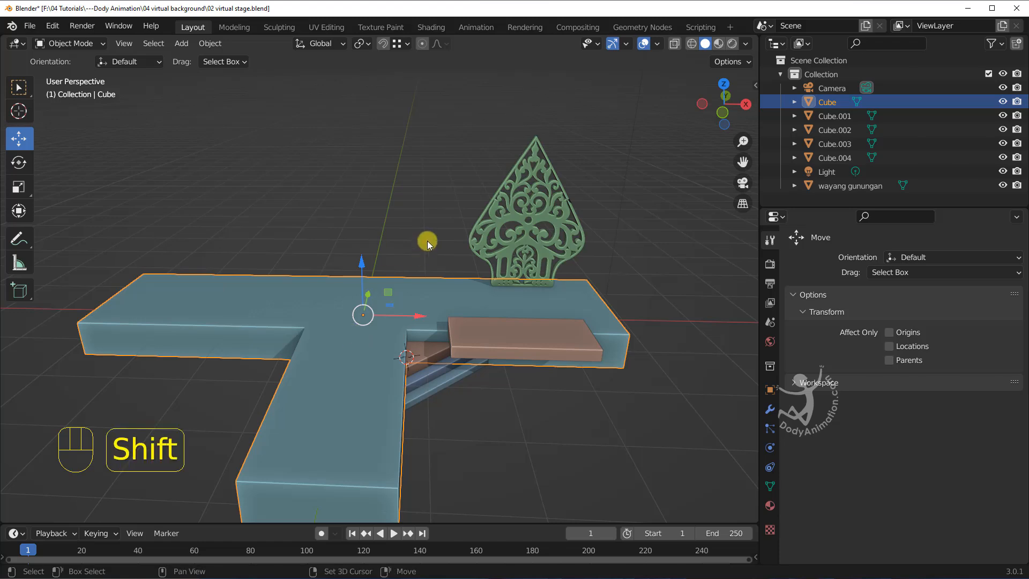
key("shift+s")
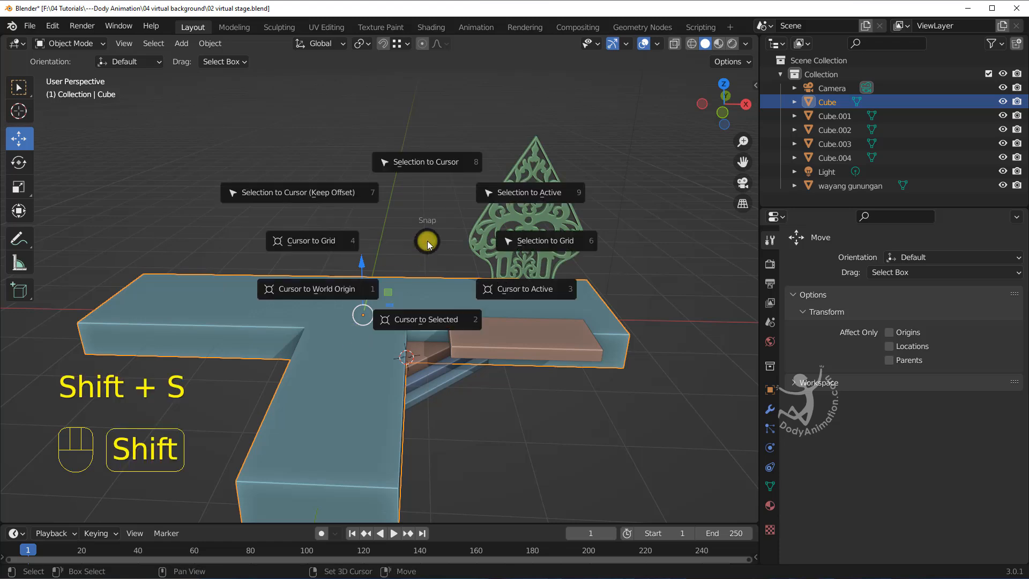
left_click(414, 320)
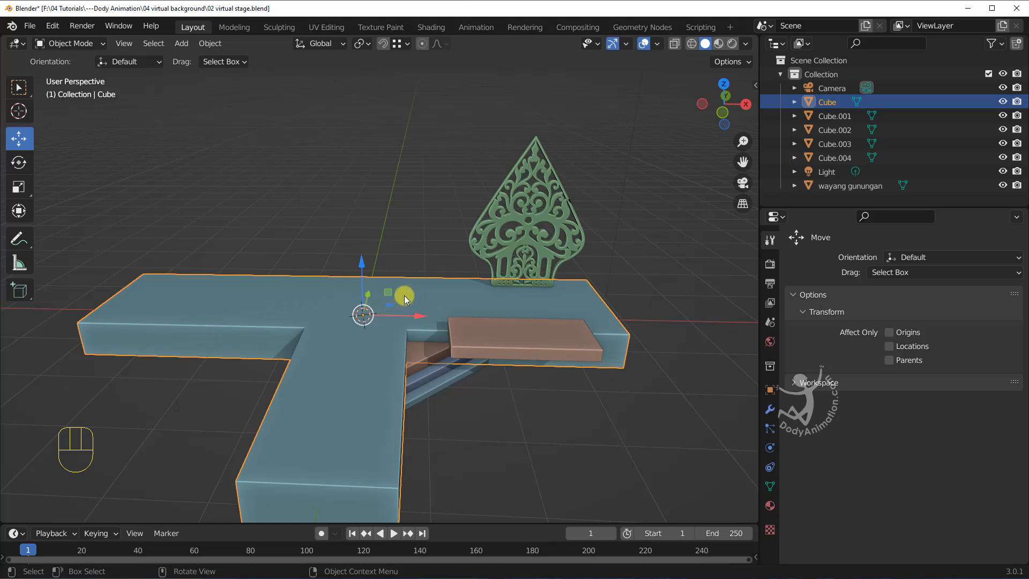
Snap the brown block to the 3D cursor at the stage's origin
left_click(517, 340)
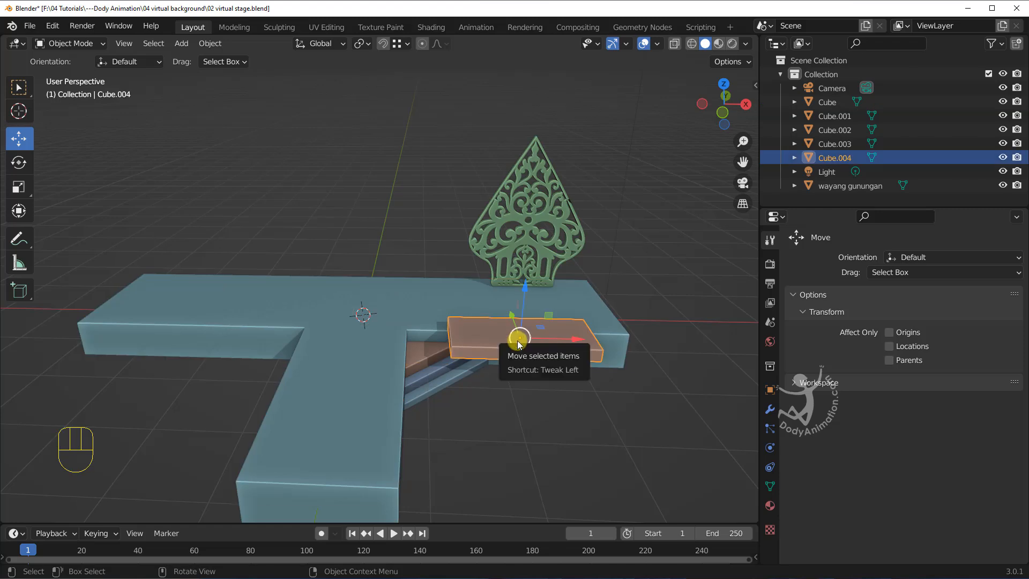
key("shift+s")
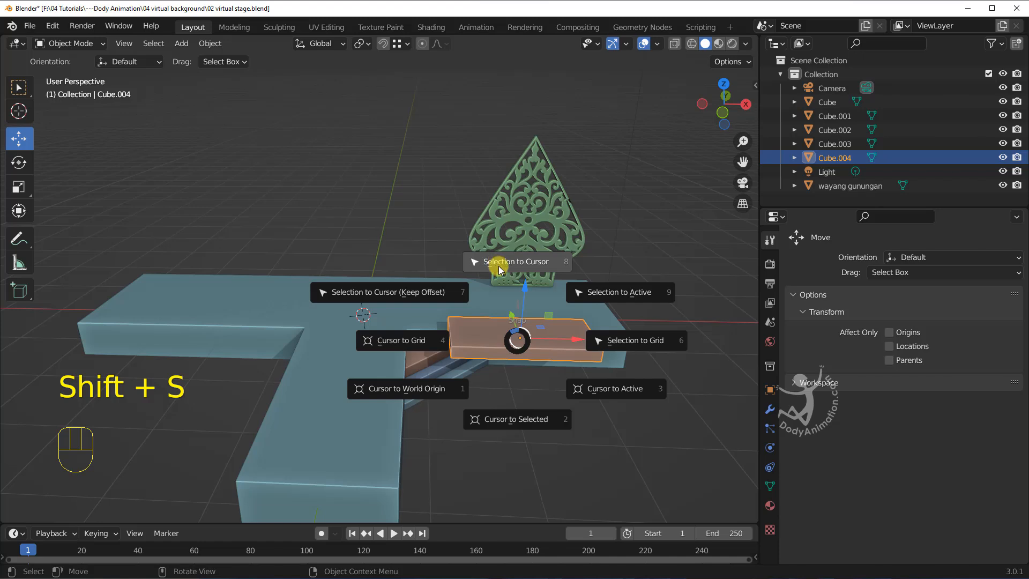
left_click(527, 261)
mouse_move(380, 312)
middle_mouse_down()
mouse_move(420, 301)
mouse_move(375, 316)
middle_mouse_up()
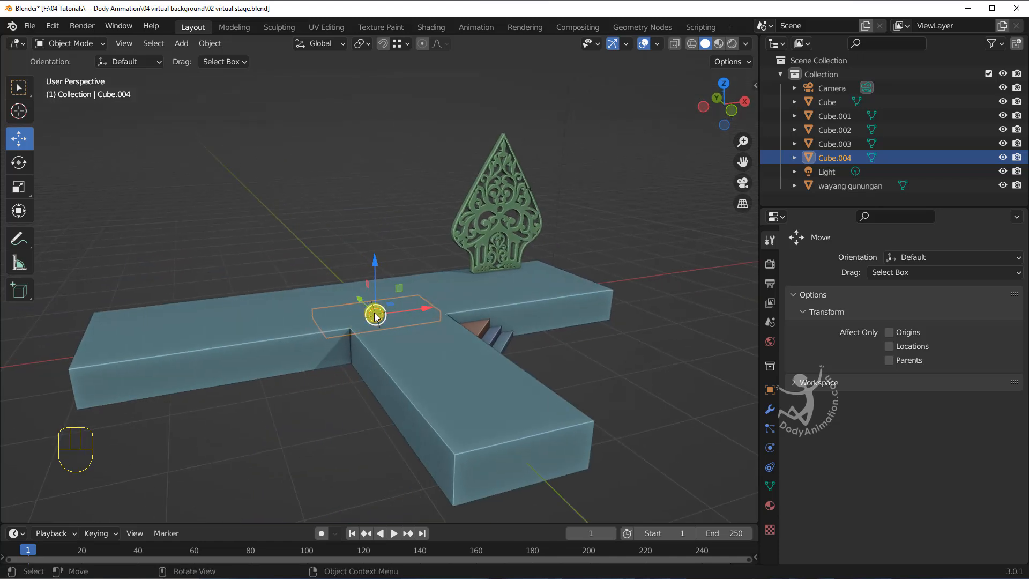
Raise the block onto the stage surface at Z about 0.34 m and move it to the rear edge at Y about 0.6 m
left_click_drag(374, 264, 376, 241)
middle_click_drag(376, 256, 375, 288)
left_click_drag(351, 283, 338, 276)
middle_click_drag(337, 276, 378, 344)
scroll(378, 344, "up", 4)
middle_click_drag(391, 292, 323, 324)
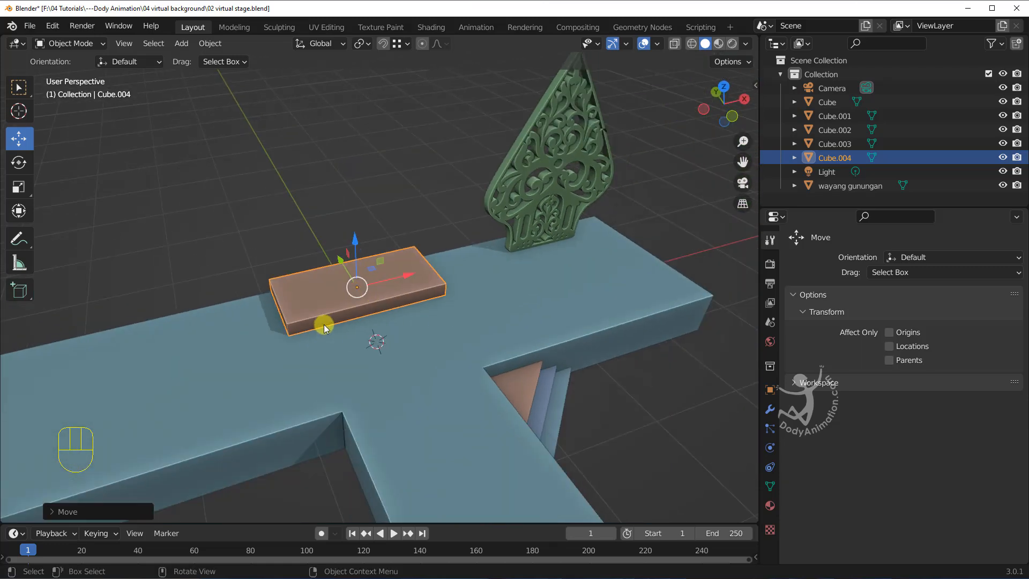
middle_click_drag(402, 290, 379, 267)
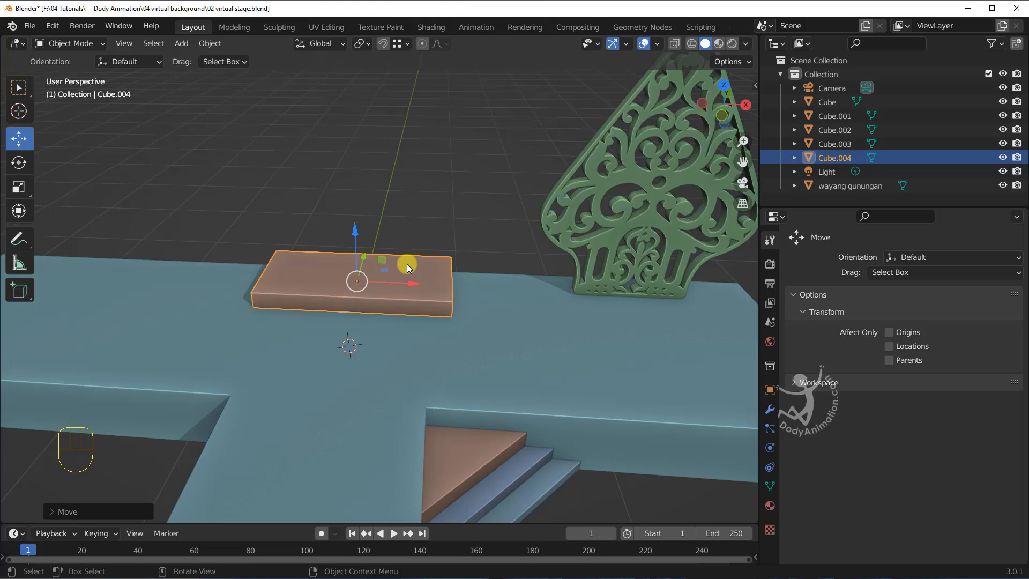
Show the block's transform values and apply its scale
key("n")
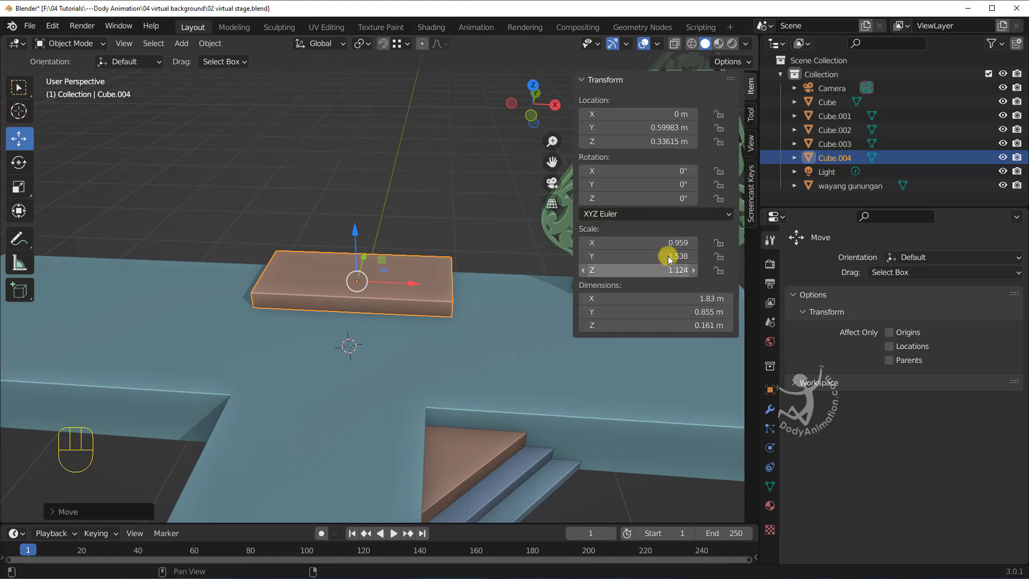
middle_click_drag(391, 262, 327, 268, "shift")
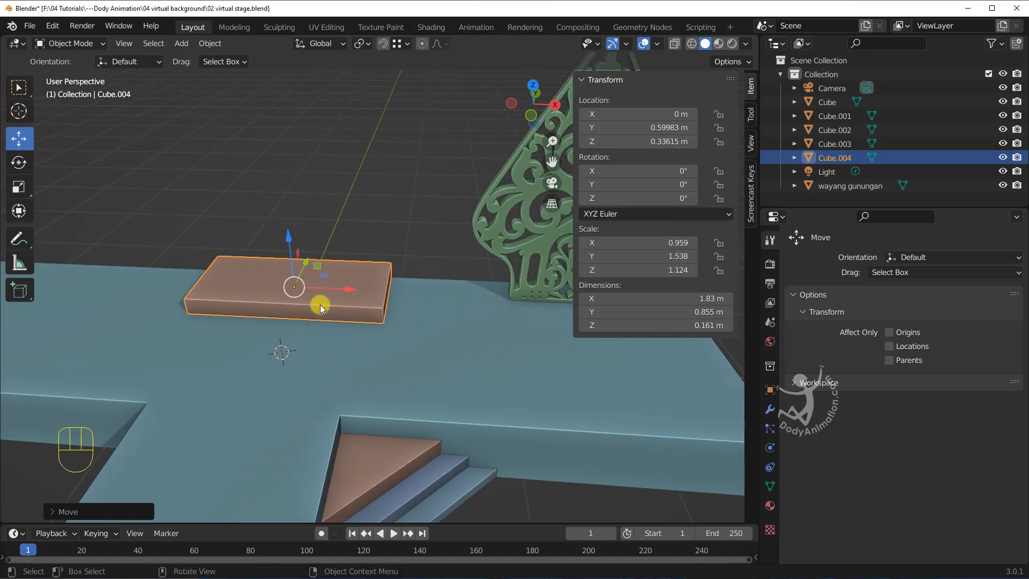
middle_click_drag(320, 304, 319, 281)
key("ctrl+a")
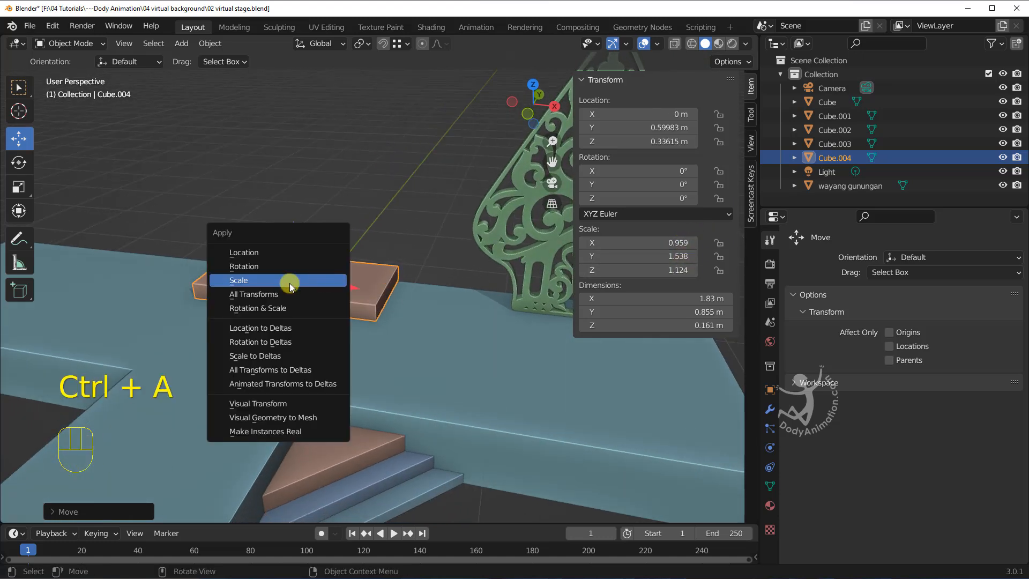
left_click(244, 281)
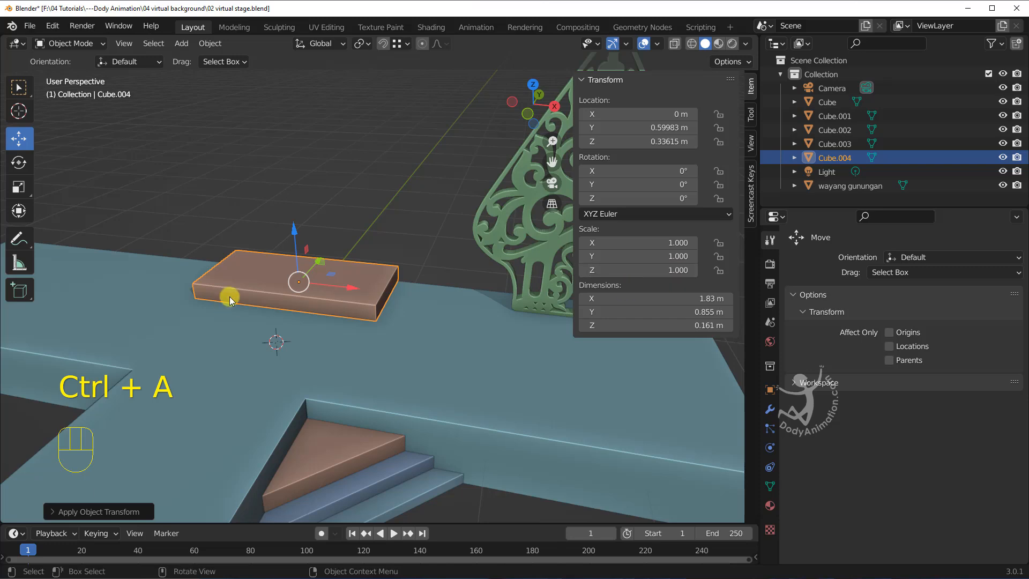
Enter Edit Mode on the block and add two evenly spaced loop cuts across its length
middle_click_drag(229, 297, 294, 288)
middle_click_drag(287, 246, 293, 245, "shift")
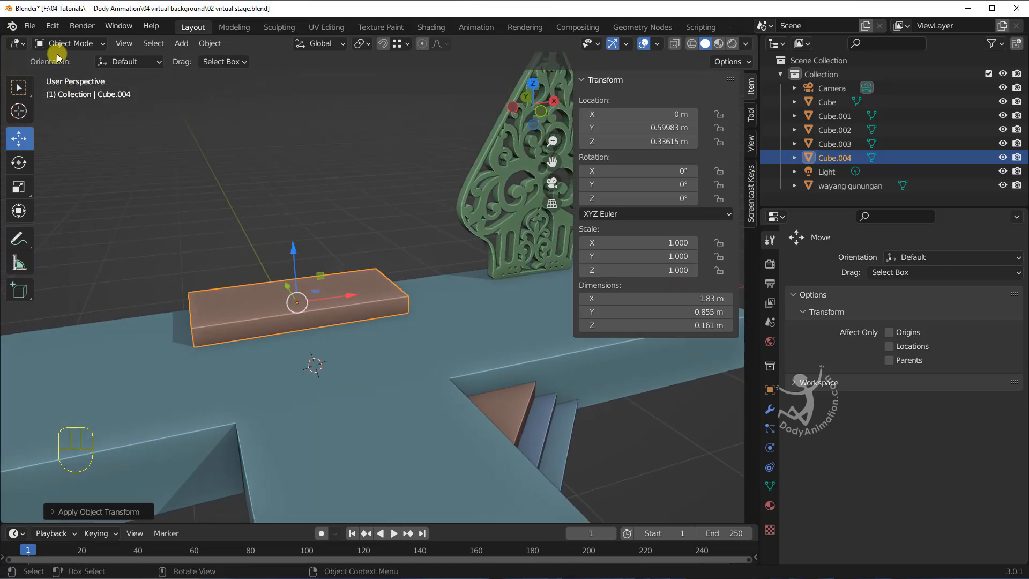
left_click(70, 44)
left_click(81, 85)
middle_click_drag(383, 326, 335, 337)
key("ctrl")
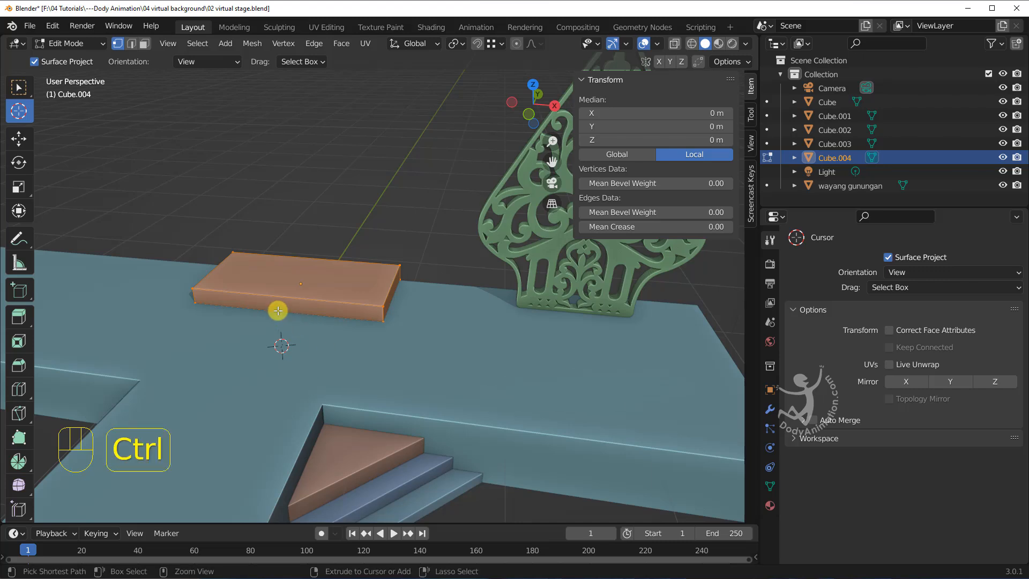
key("ctrl+r")
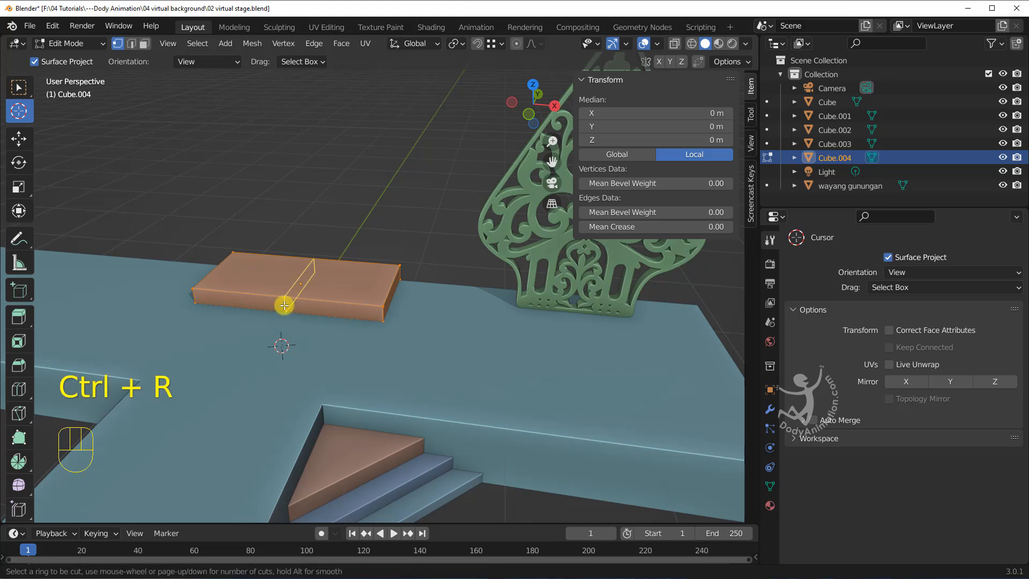
scroll(284, 305, "up", 1)
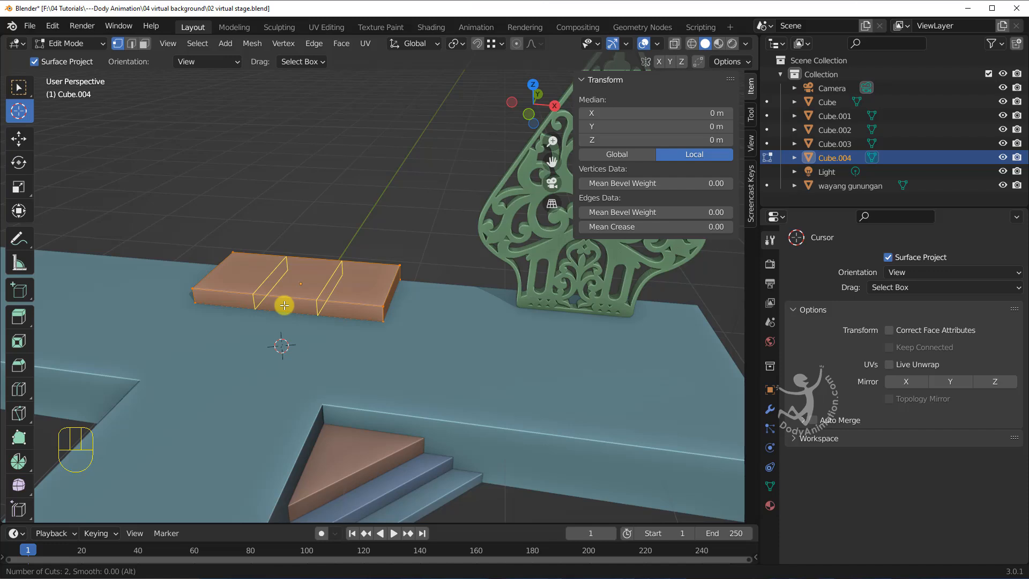
left_click(284, 305)
right_click(286, 309)
Scale the two loop cuts apart along X by a factor of about 1.91, toward the block's ends
middle_click_drag(335, 360, 335, 287)
scroll(342, 332, "up", 1)
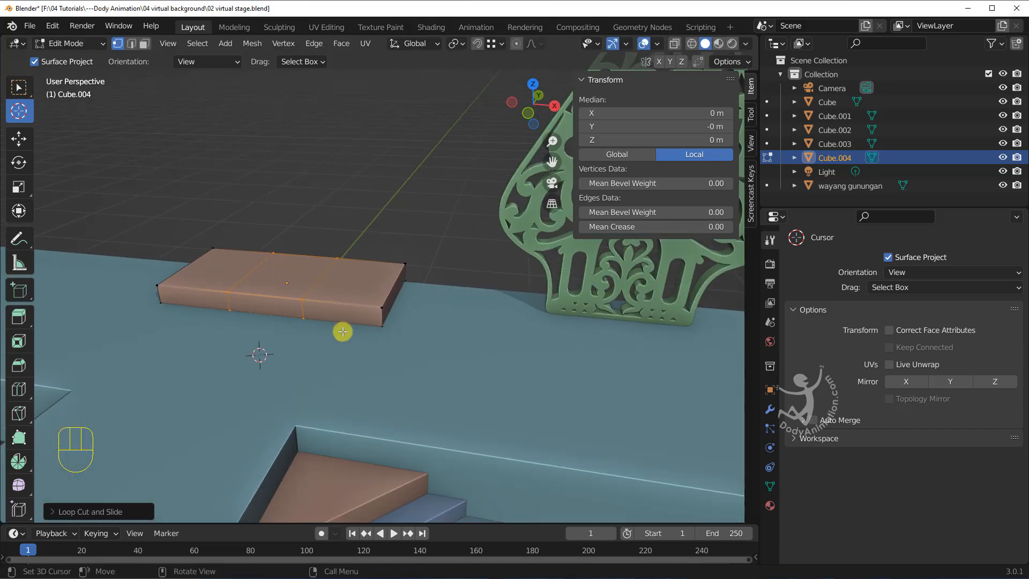
scroll(363, 331, "down", 3)
scroll(367, 335, "up", 3)
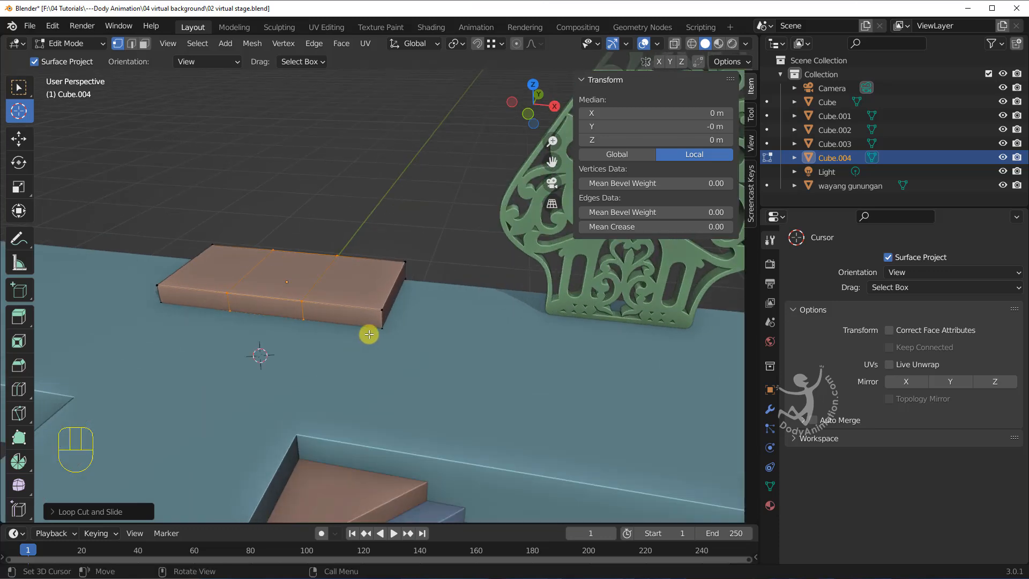
key("s")
key("x")
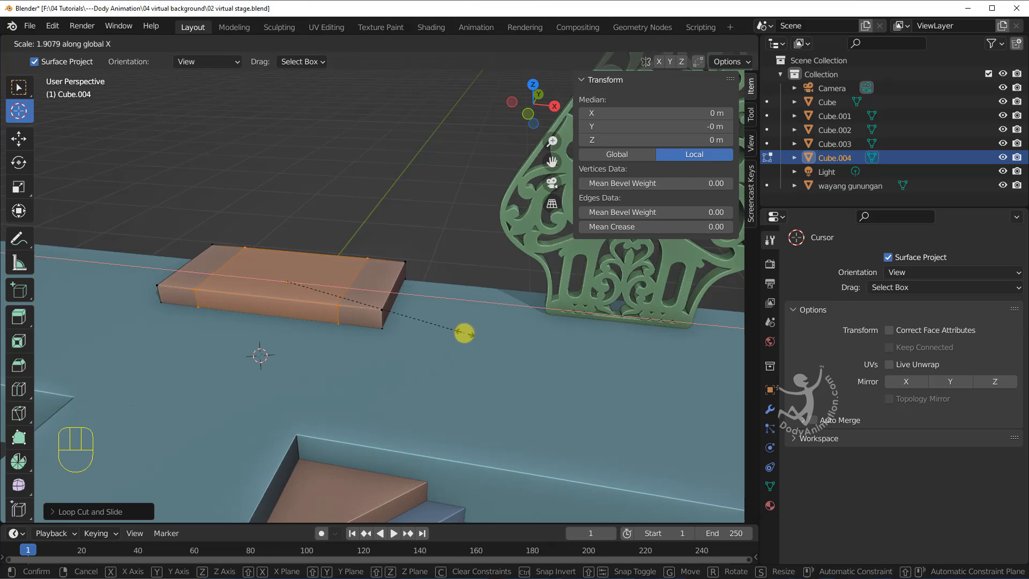
left_click(464, 333)
middle_click_drag(344, 301, 395, 303)
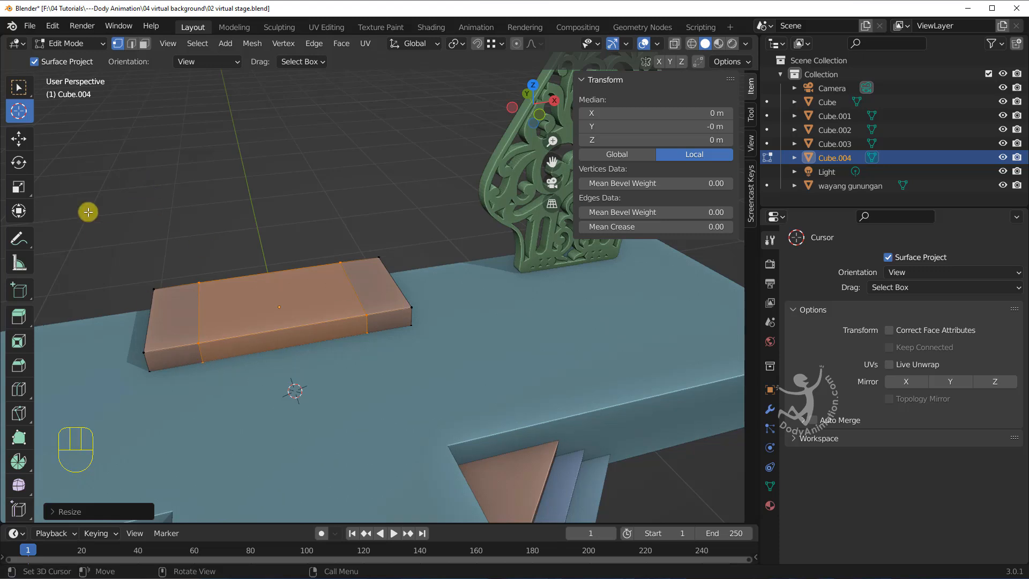
Select the block's two front vertical corner edges and move them back along Y to about -0.07 m local, angling the front corners
left_click(132, 44)
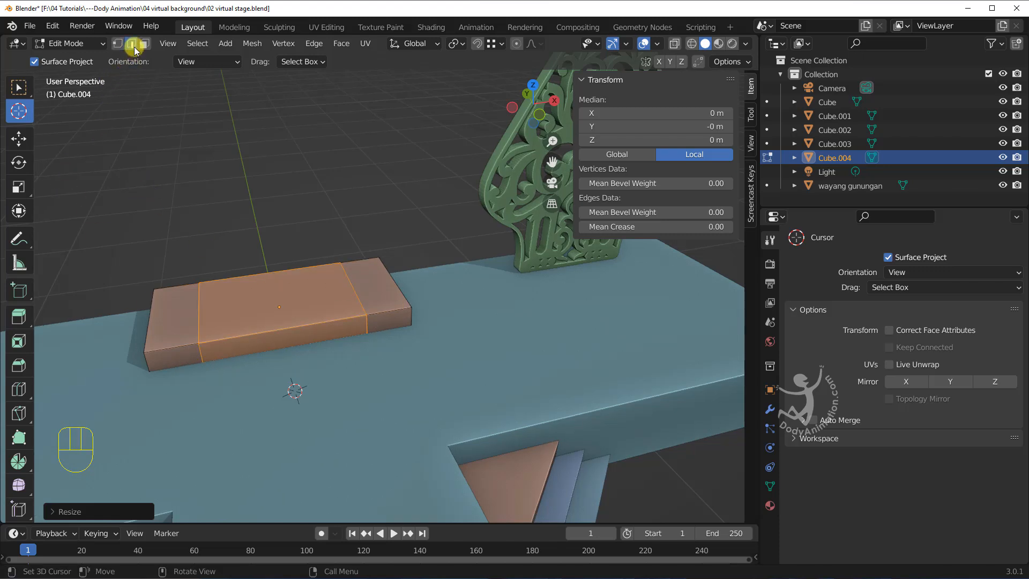
left_click(147, 365)
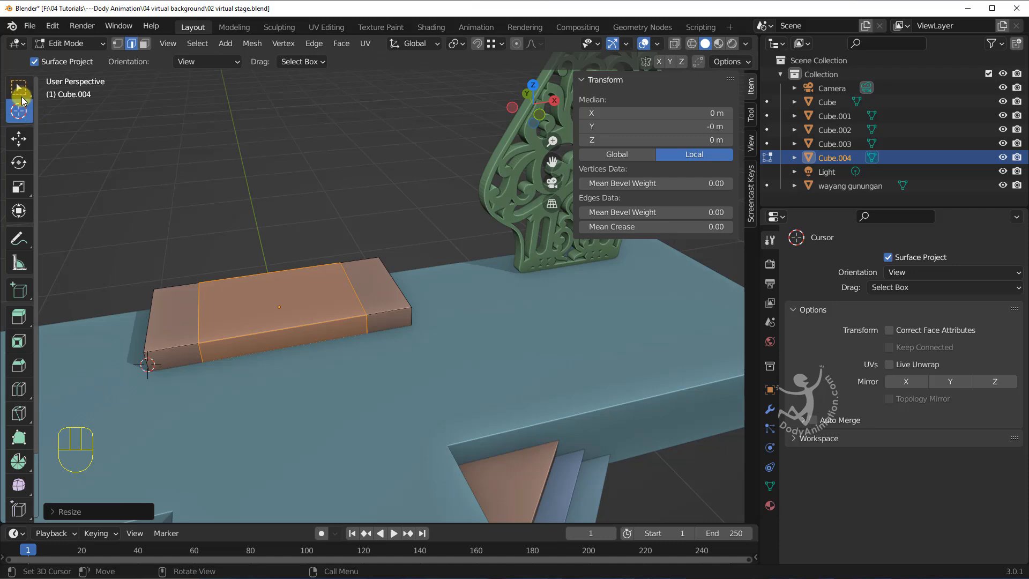
left_click(18, 139)
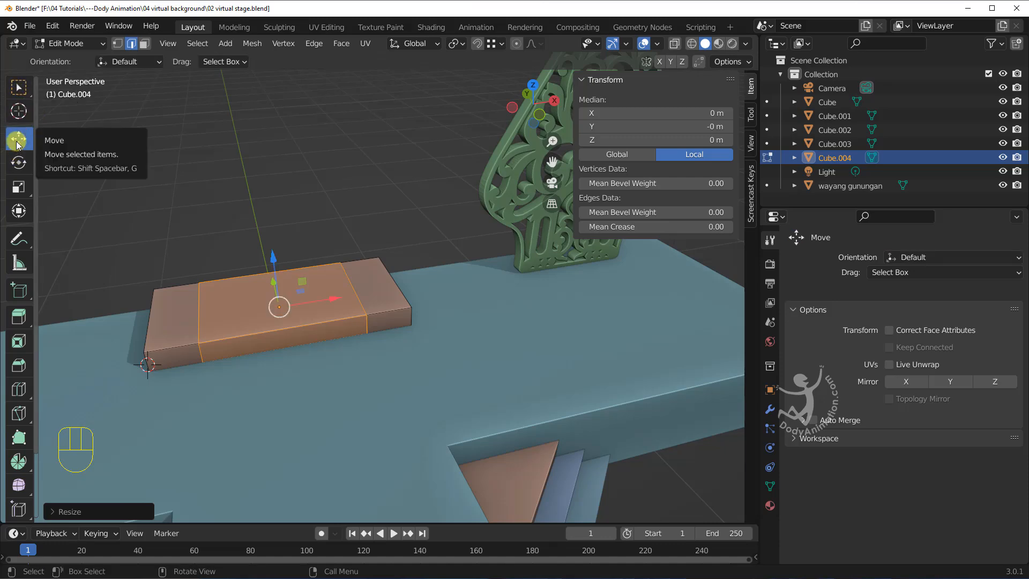
left_click(145, 363)
middle_click_drag(145, 362, 267, 342)
left_click(384, 323, "shift")
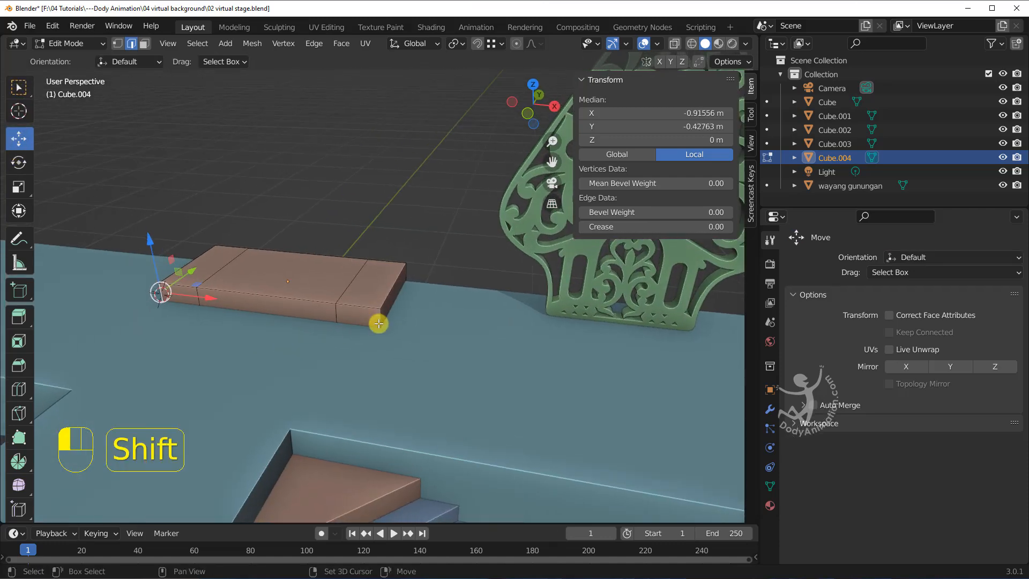
middle_click_drag(193, 321, 365, 307)
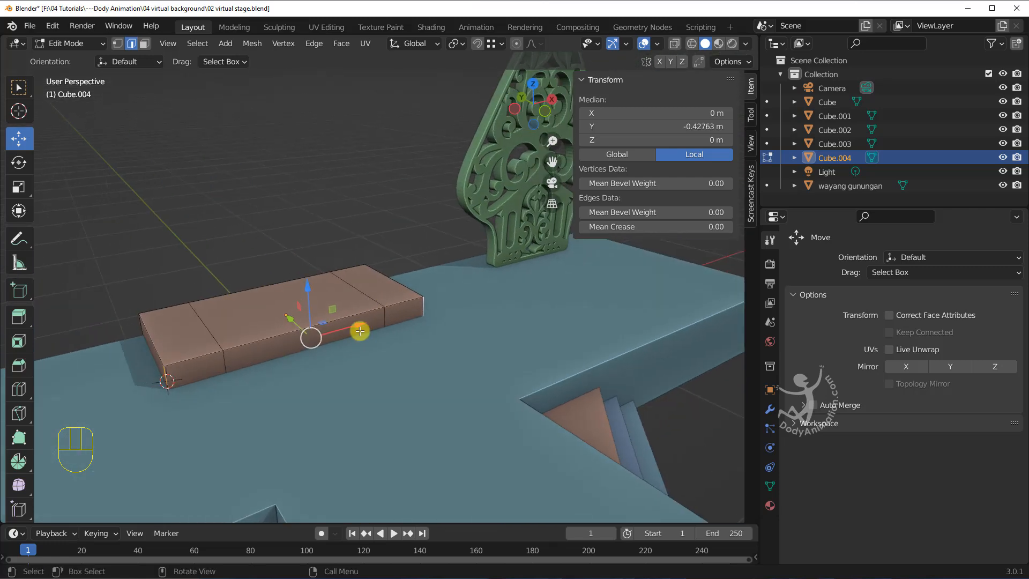
middle_click_drag(225, 366, 274, 329)
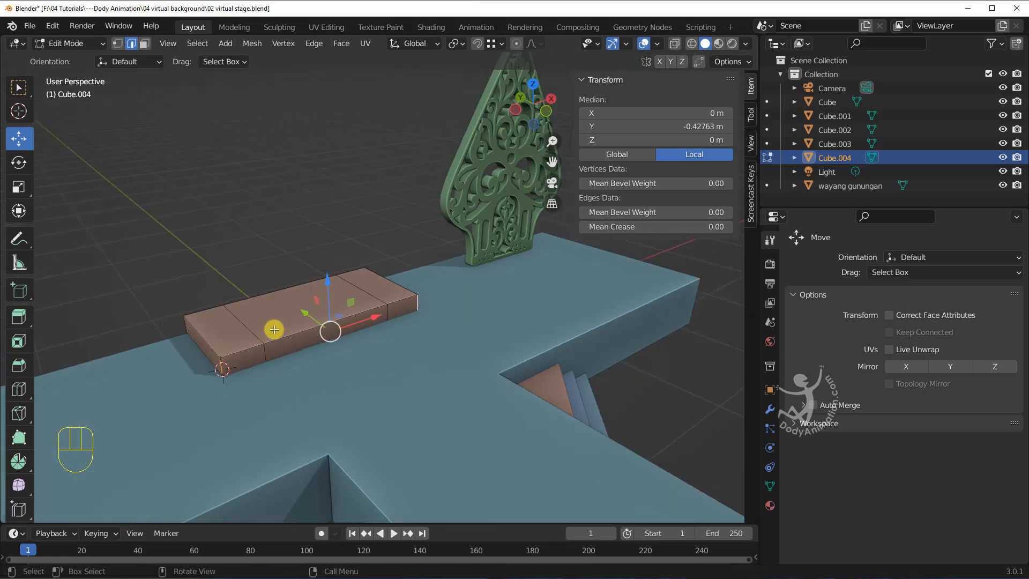
left_click_drag(306, 316, 285, 304)
middle_click_drag(401, 321, 311, 320)
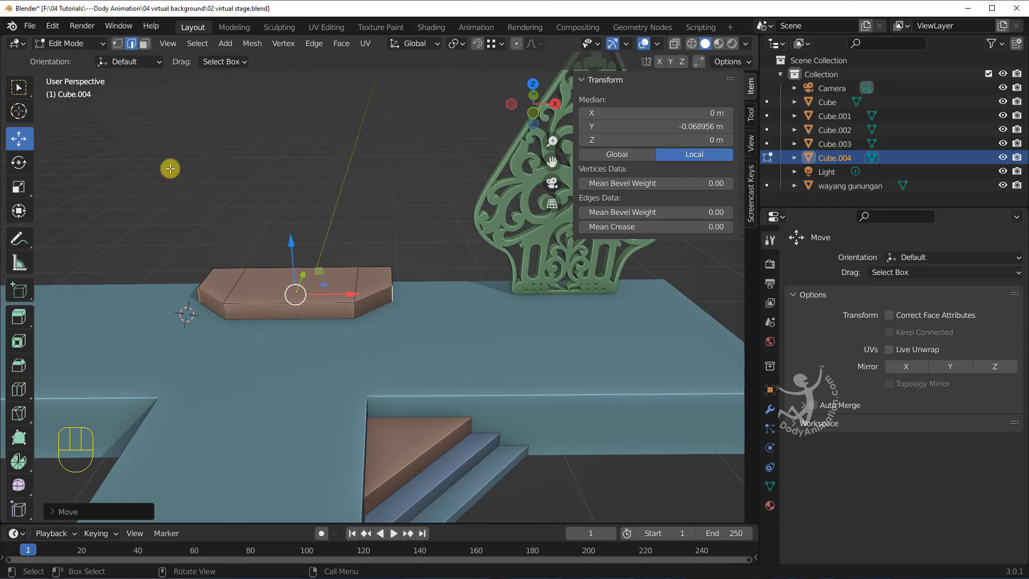
left_click(67, 43)
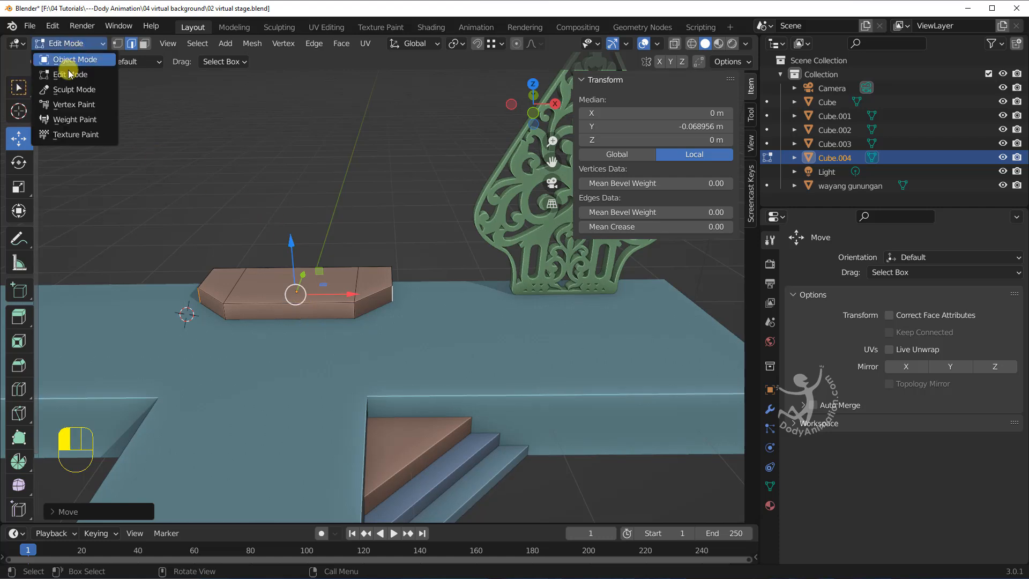
Return to Object Mode with the angled block selected and enable snapping to vertices
left_click(64, 57)
middle_click_drag(359, 228, 397, 252)
left_click(315, 333)
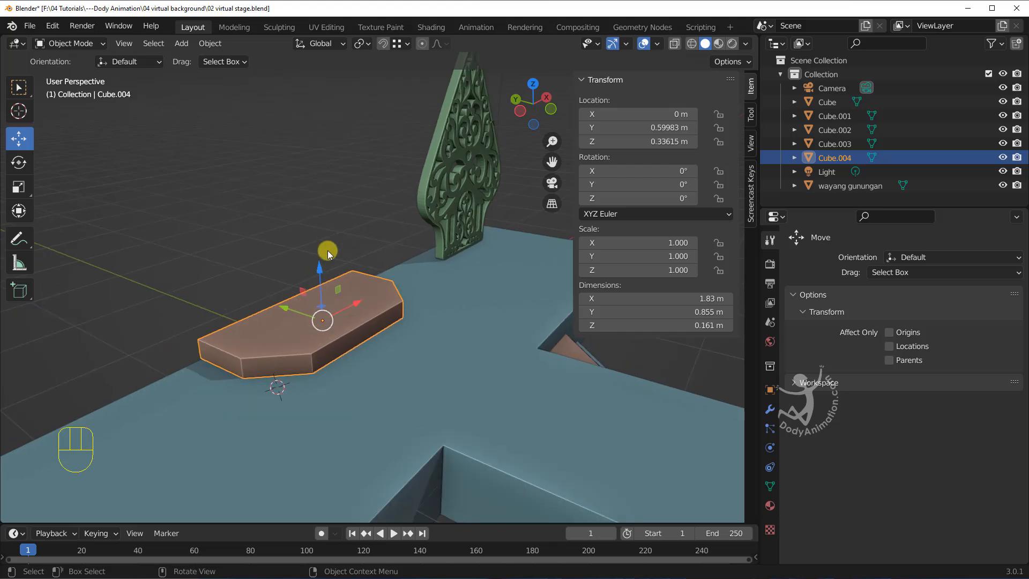
middle_click_drag(256, 336, 304, 311)
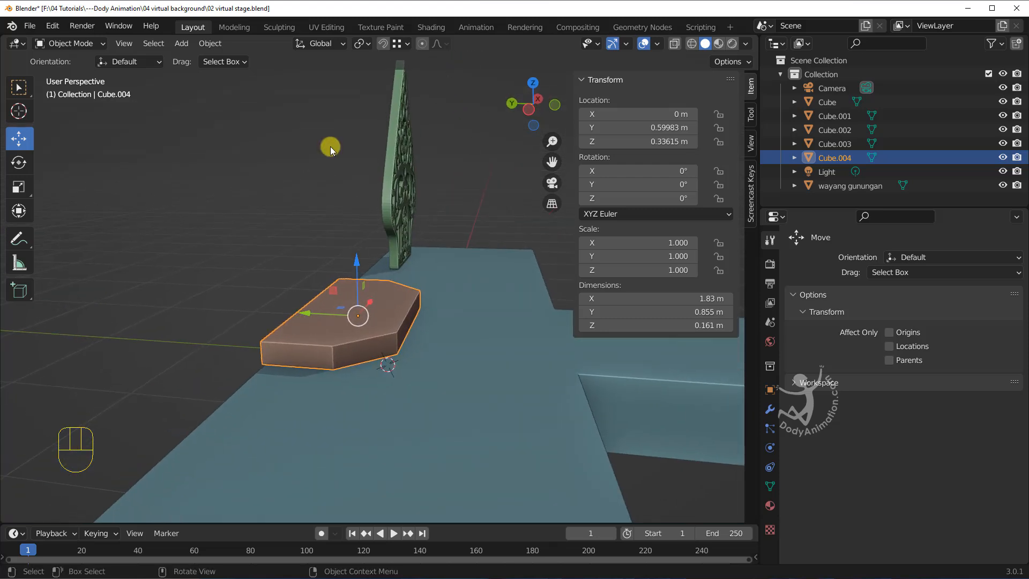
left_click(382, 45)
left_click(404, 46)
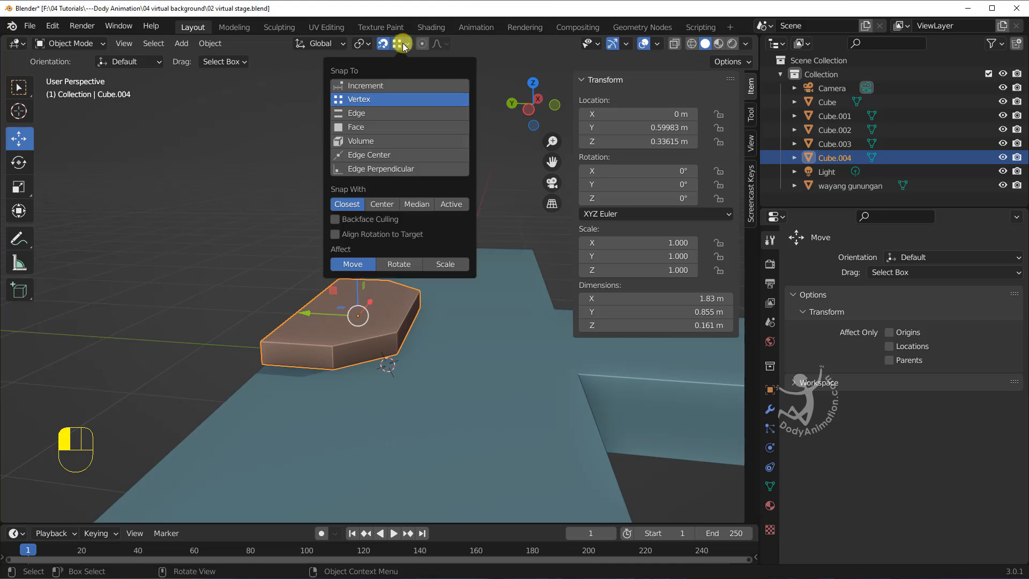
left_click(317, 354)
left_click(298, 342)
middle_click_drag(259, 359, 257, 354)
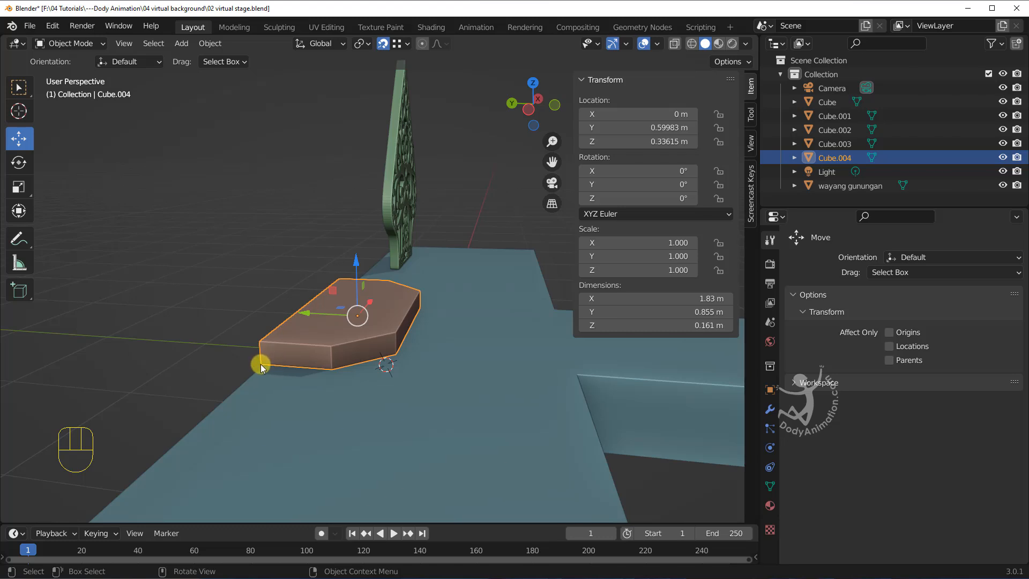
Duplicate the angled block and snap the copy directly on top of the original, with its edges aligned
key("shift")
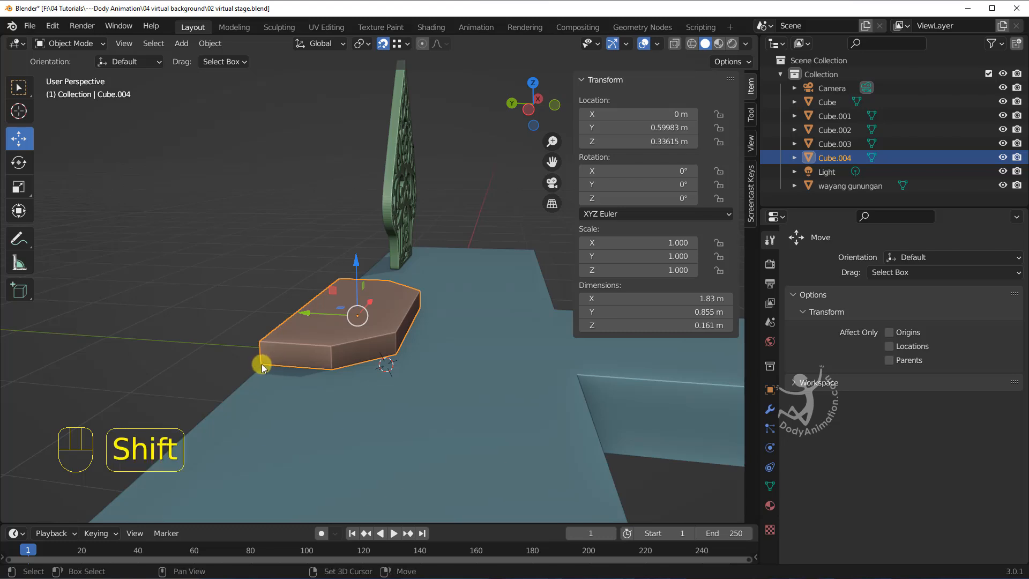
key("shift+d")
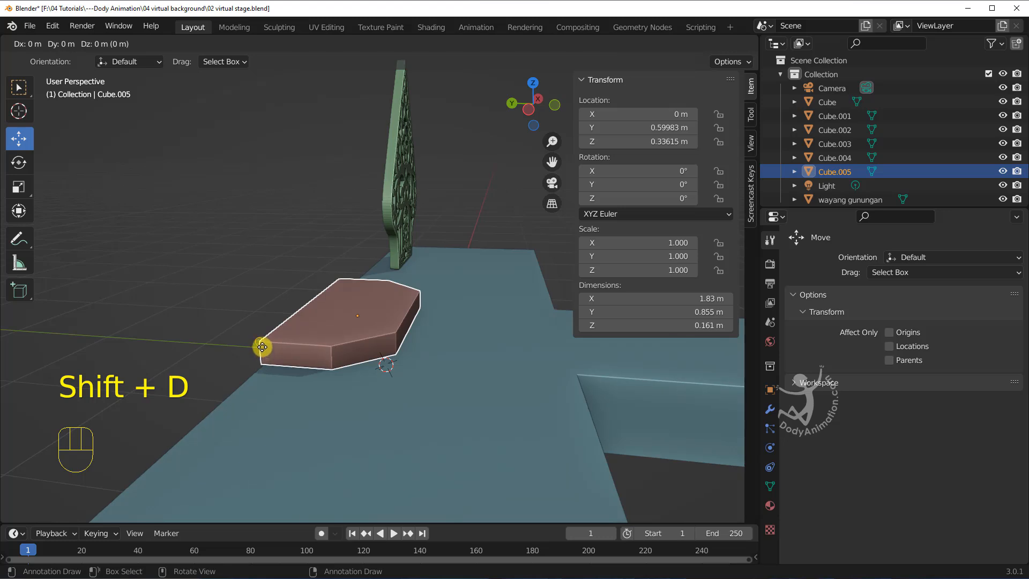
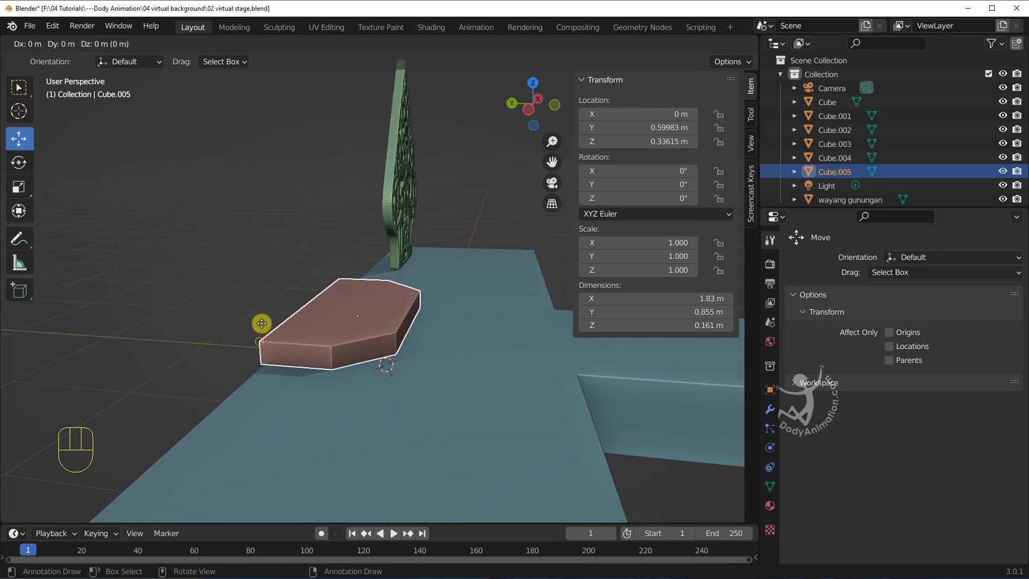
left_click(240, 289)
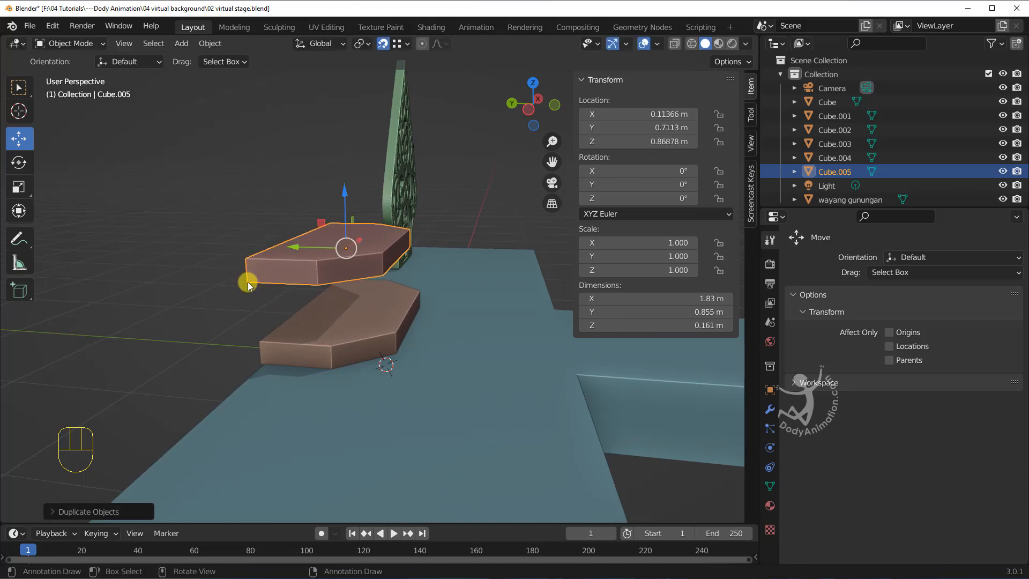
key("g")
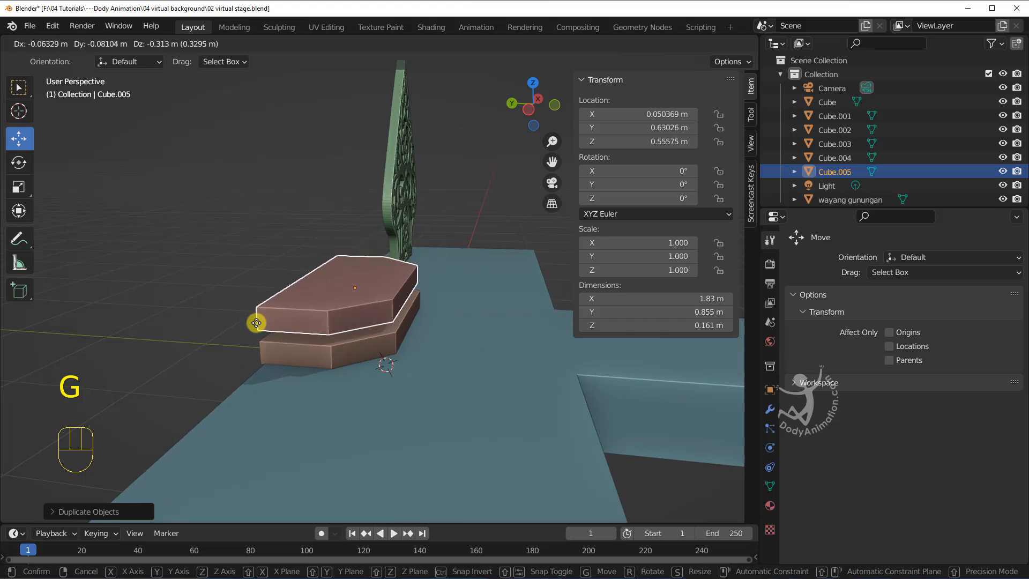
left_click(260, 341)
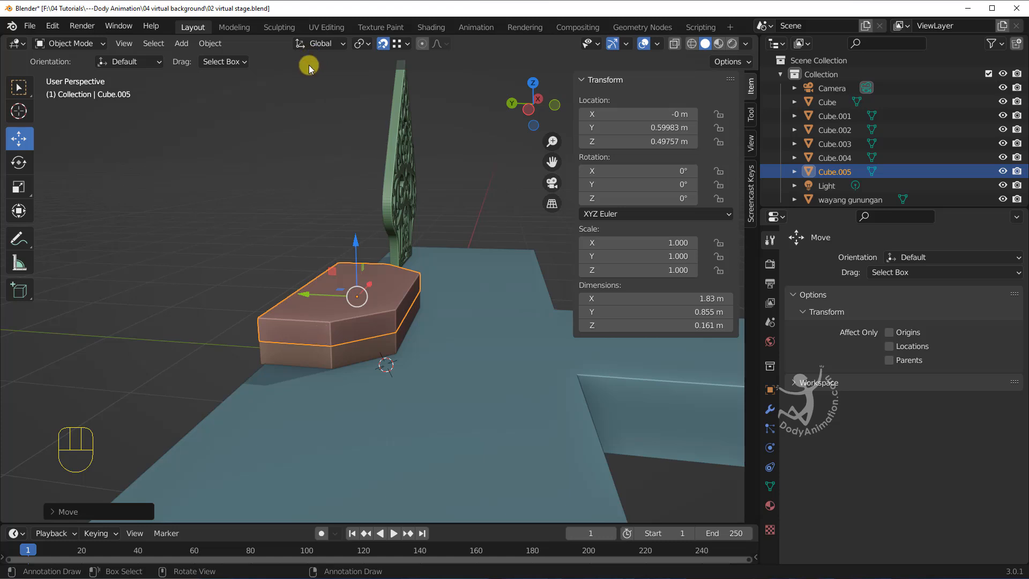
Turn off snapping and move the upper block back along Y to about 0.79 m, exposing a front step
left_click(383, 45)
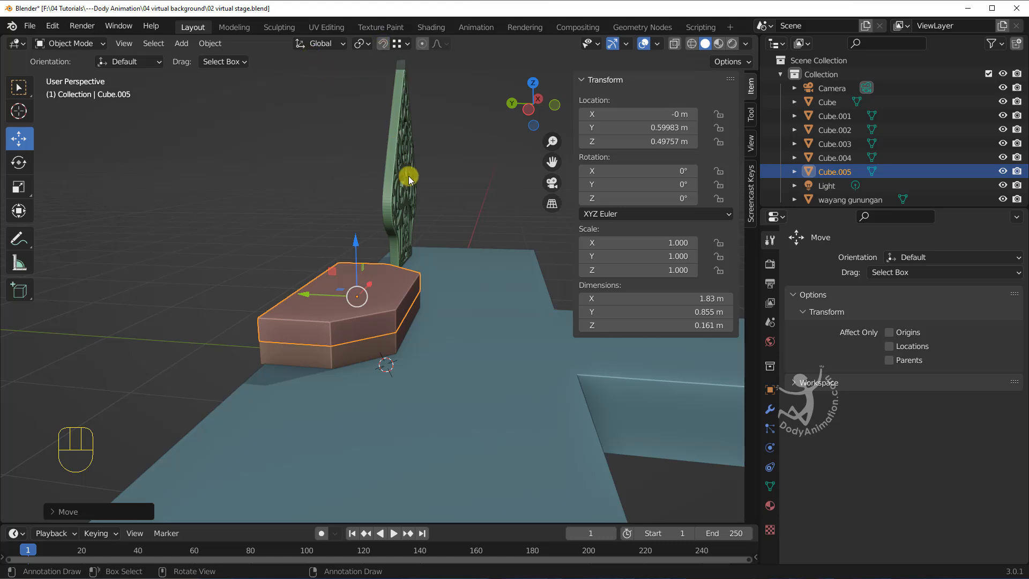
left_click_drag(326, 299, 299, 292)
middle_click_drag(339, 335, 347, 332)
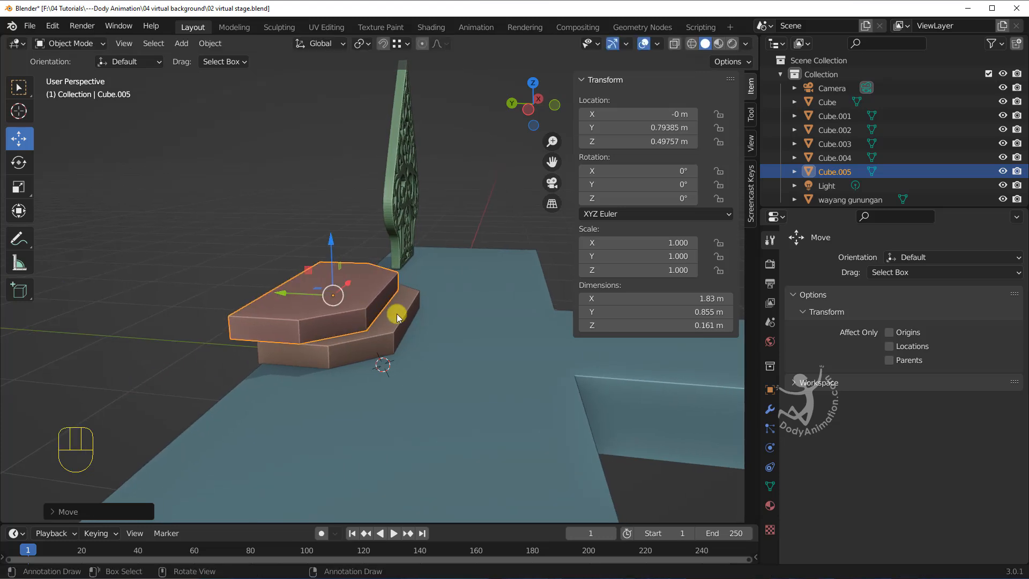
Enter Edit Mode on the upper block and select its three rear faces in face select mode
mouse_move(285, 322)
middle_mouse_down()
mouse_move(319, 370)
mouse_move(330, 312)
mouse_move(300, 314)
middle_mouse_up()
left_click(87, 44)
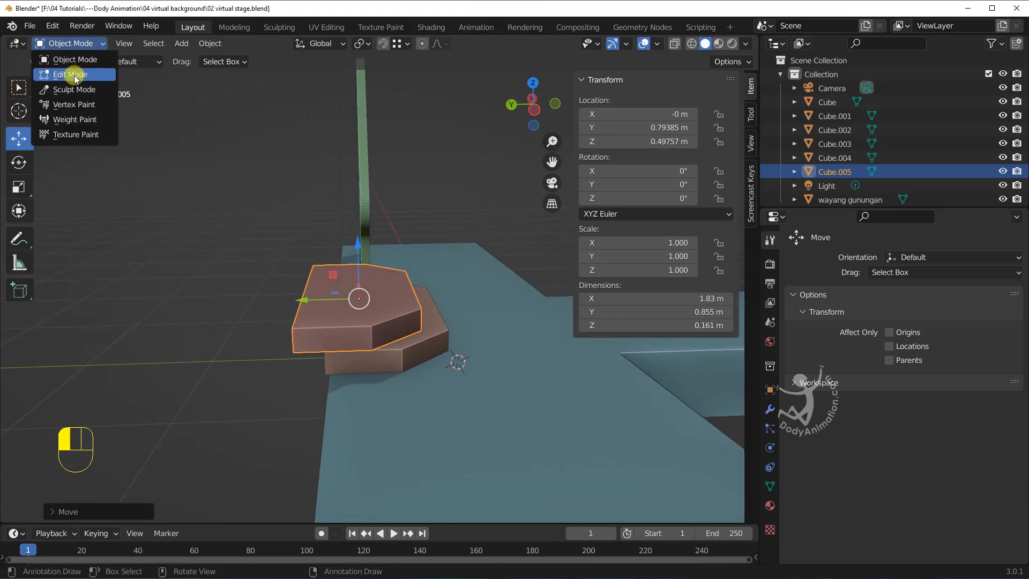
left_click(71, 73)
middle_click_drag(304, 348, 280, 264)
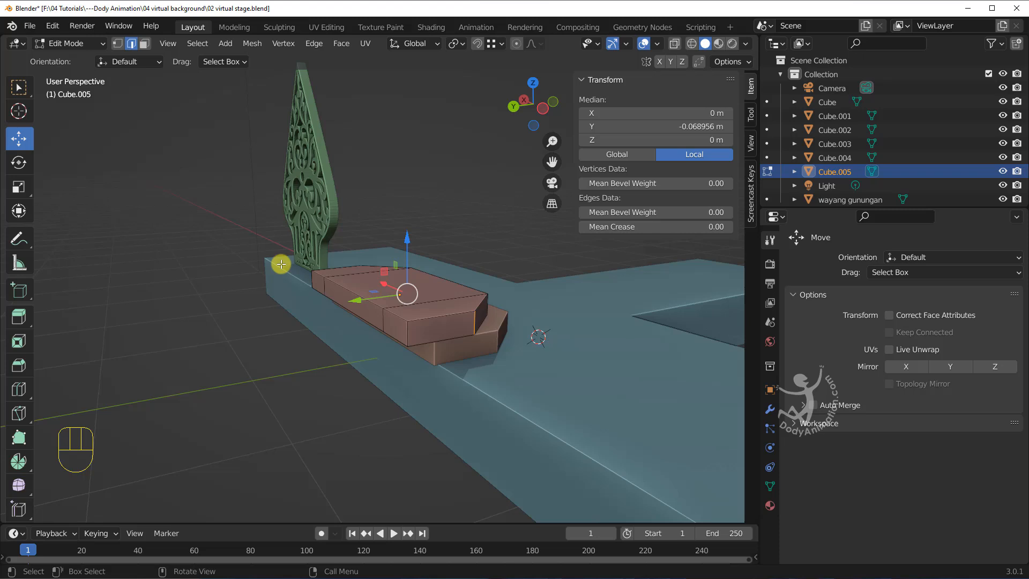
left_click(144, 44)
left_click(400, 317)
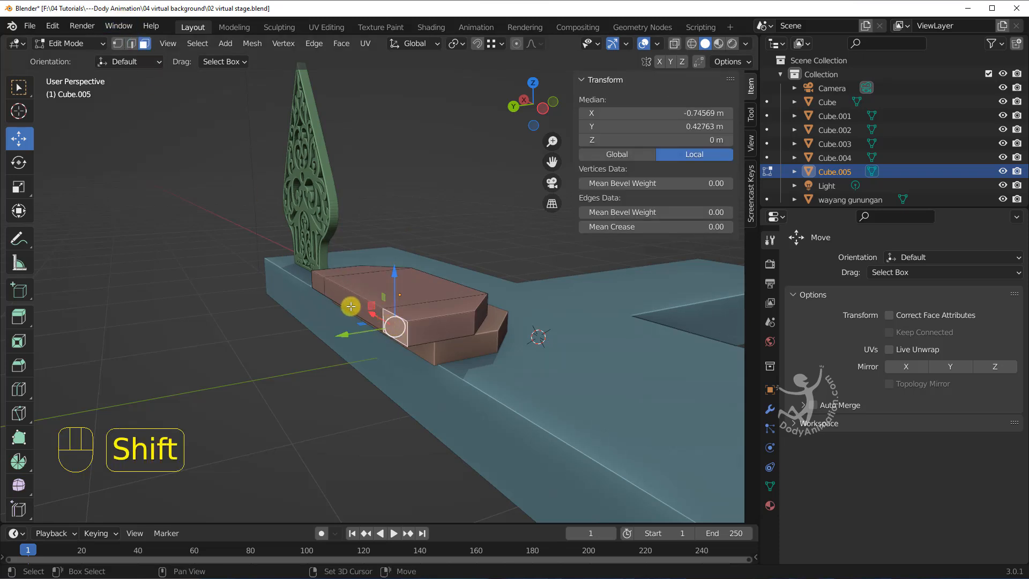
left_click(328, 292, "shift")
left_click(323, 291, "shift")
middle_click_drag(436, 328, 370, 325)
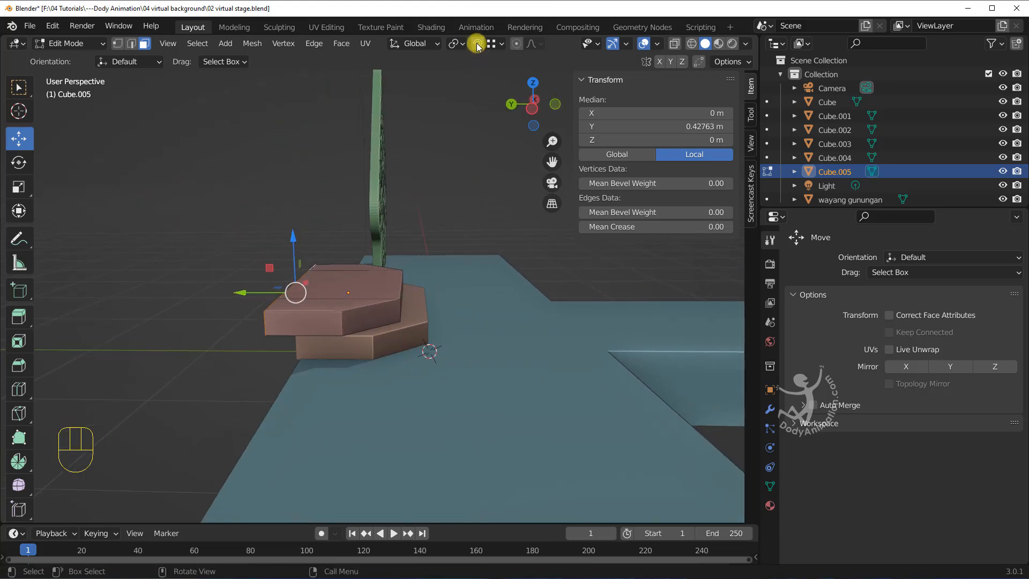
With snapping enabled, move the rear faces forward along Y flush with the lower block's back, and return to Object Mode
left_click(477, 44)
middle_click_drag(300, 290, 313, 282)
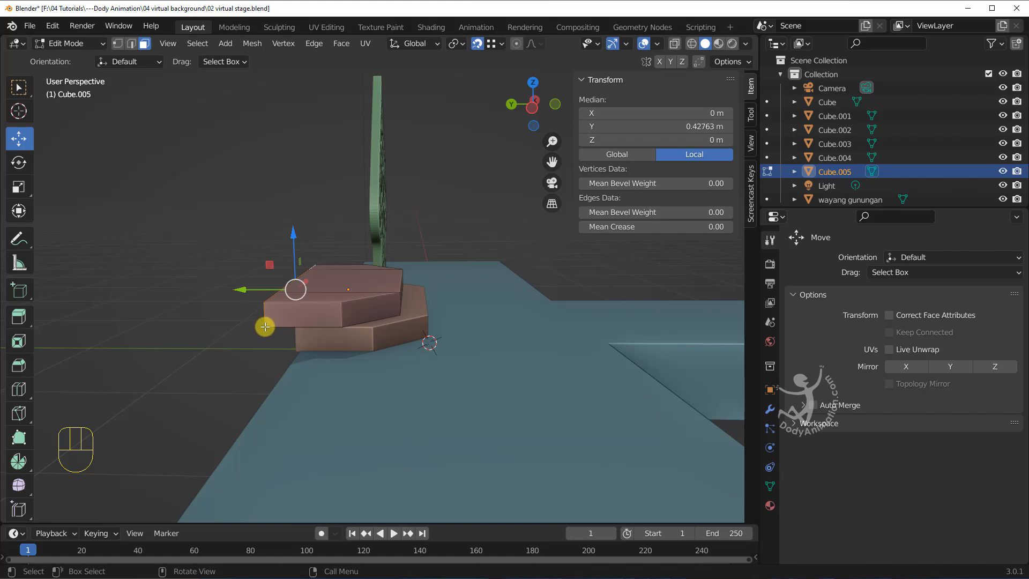
key("g")
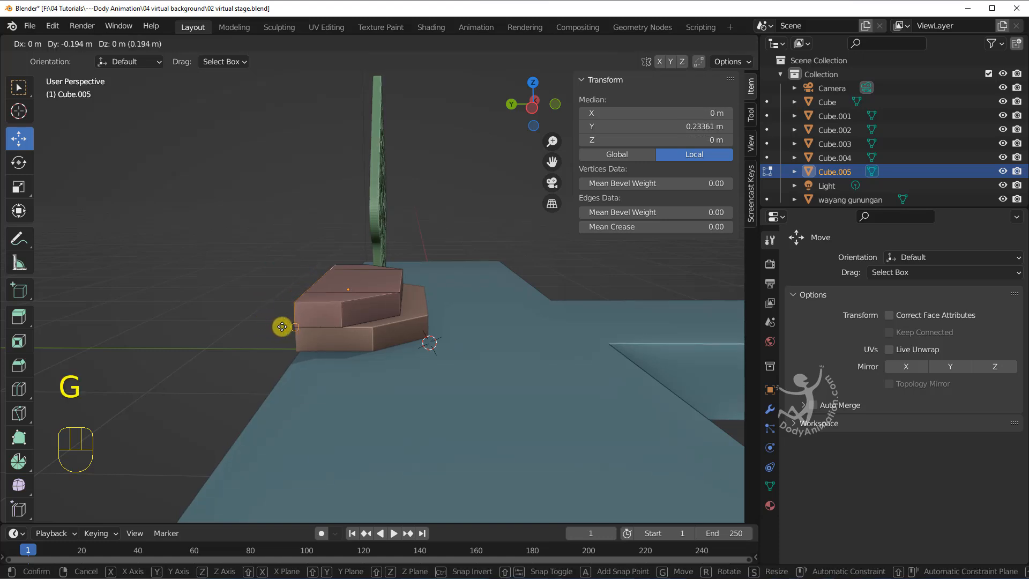
left_click(292, 326)
middle_click_drag(291, 327, 396, 334)
left_click(79, 44)
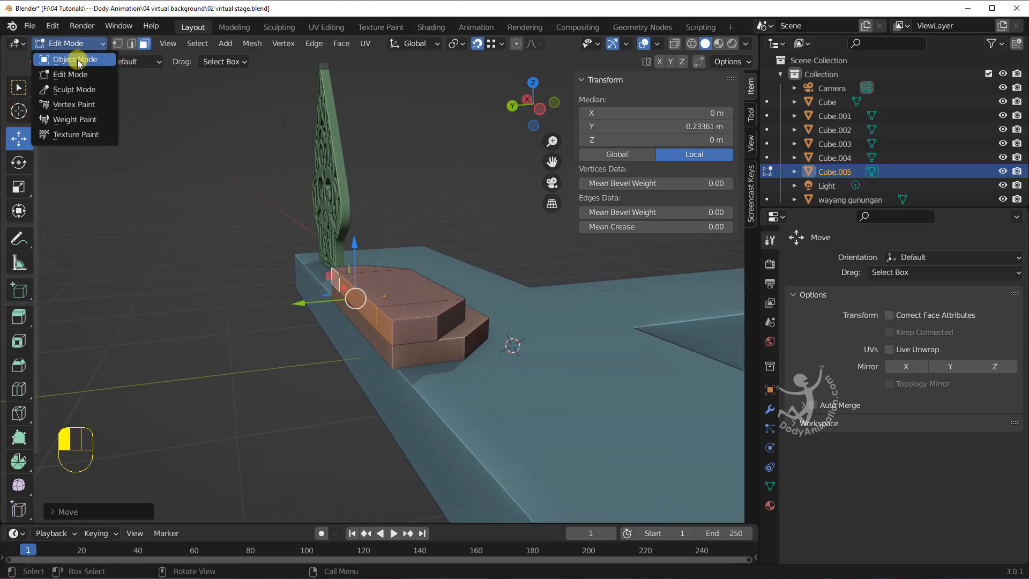
left_click(80, 60)
Duplicate the second block and snap the copy directly on top of it to form a third tier
middle_click_drag(368, 294, 349, 261)
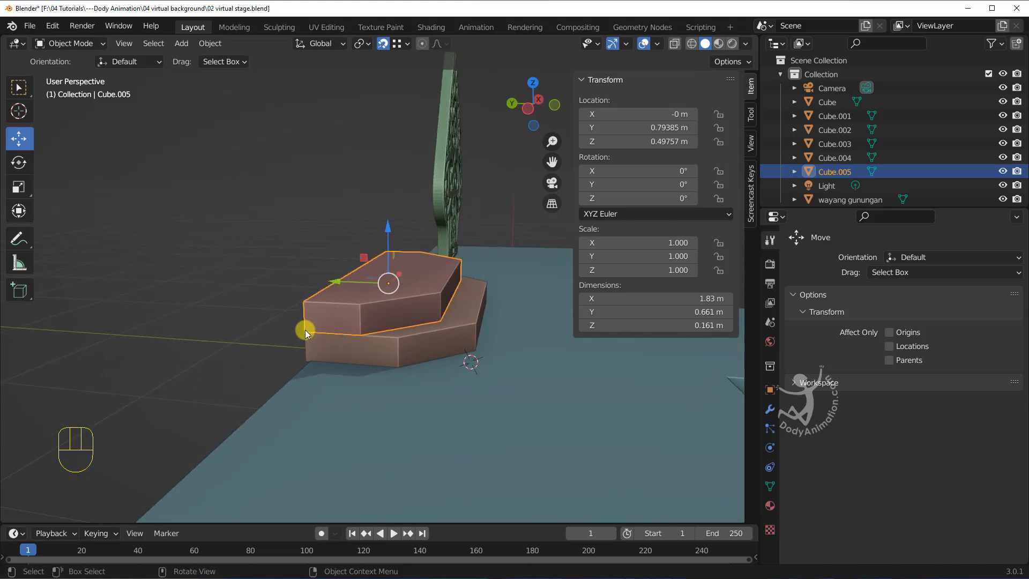
key("shift+d")
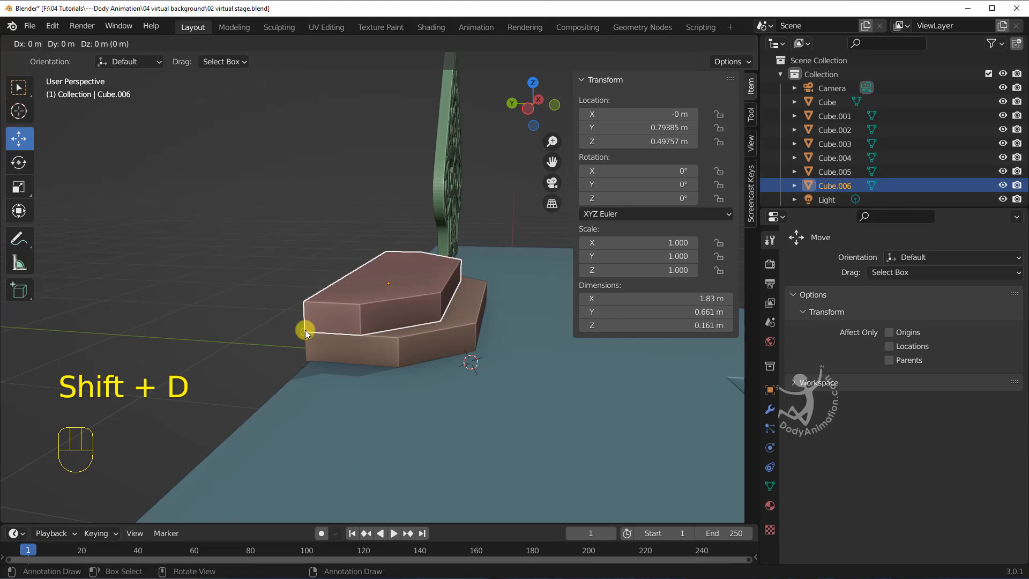
left_click(301, 284)
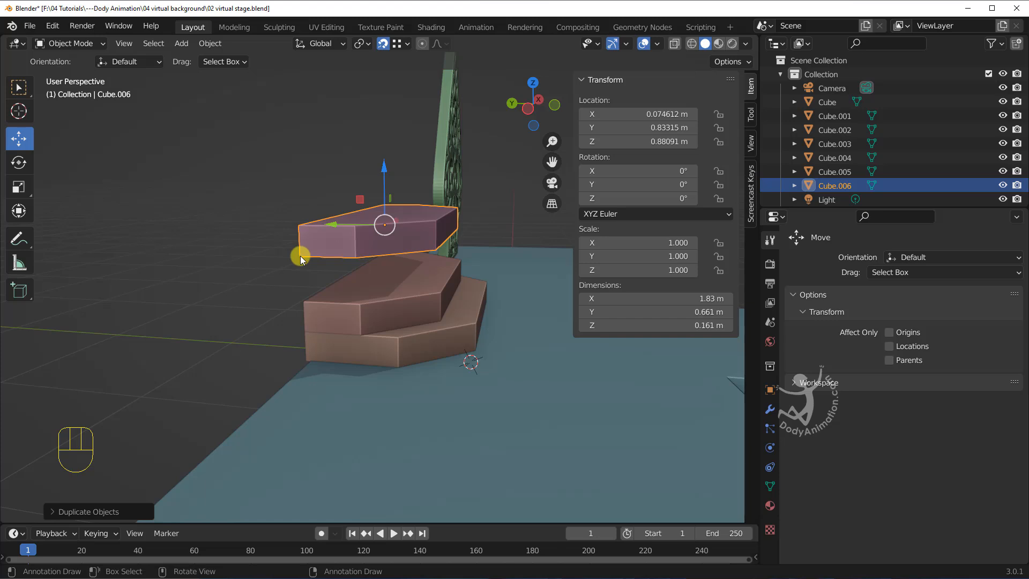
key("g")
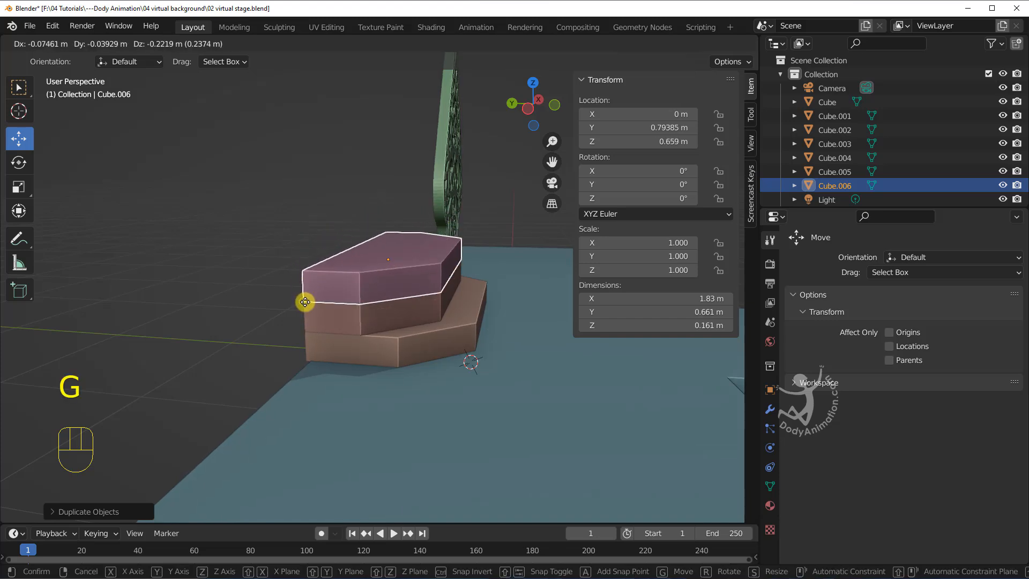
left_click(305, 301)
Turn off snapping and move the third block back along Y to about 1.006 m
middle_click_drag(455, 323, 448, 319)
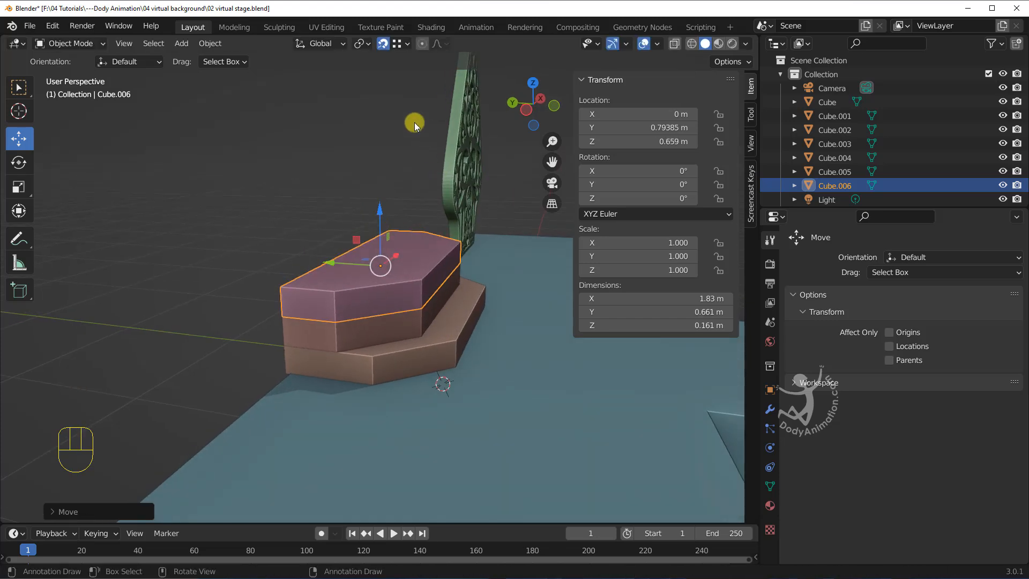
middle_click_drag(395, 138, 416, 170)
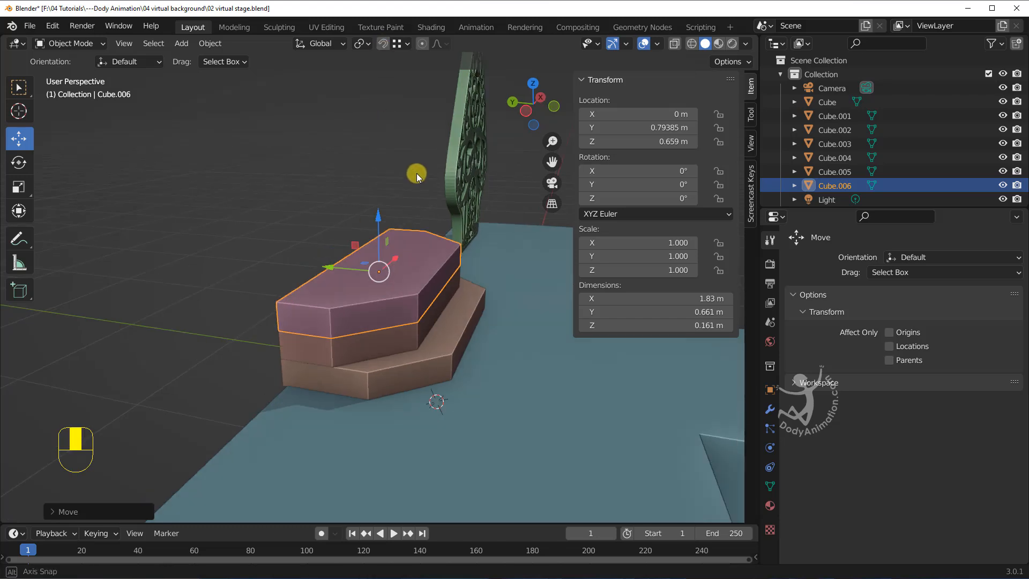
left_click_drag(340, 266, 313, 263)
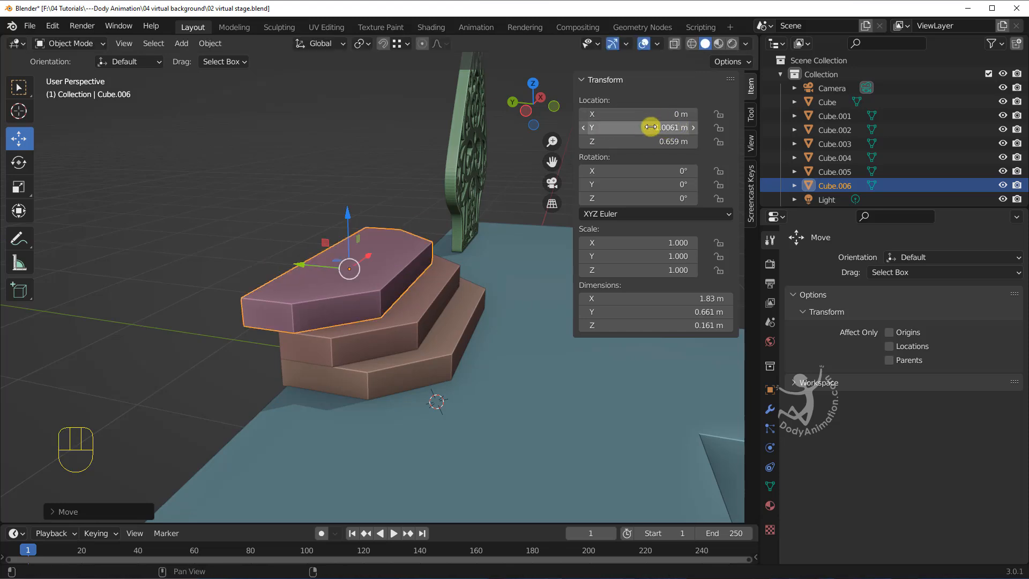
Enter Edit Mode on the third block and select its three rear faces
middle_click_drag(337, 342, 325, 235)
left_click(71, 44)
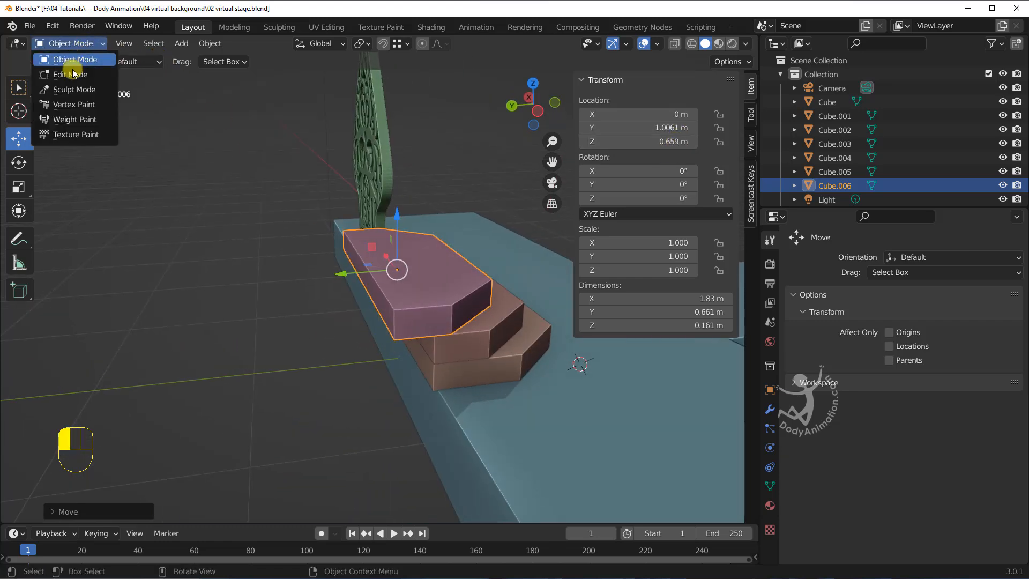
left_click(67, 63)
middle_click_drag(189, 148, 338, 249)
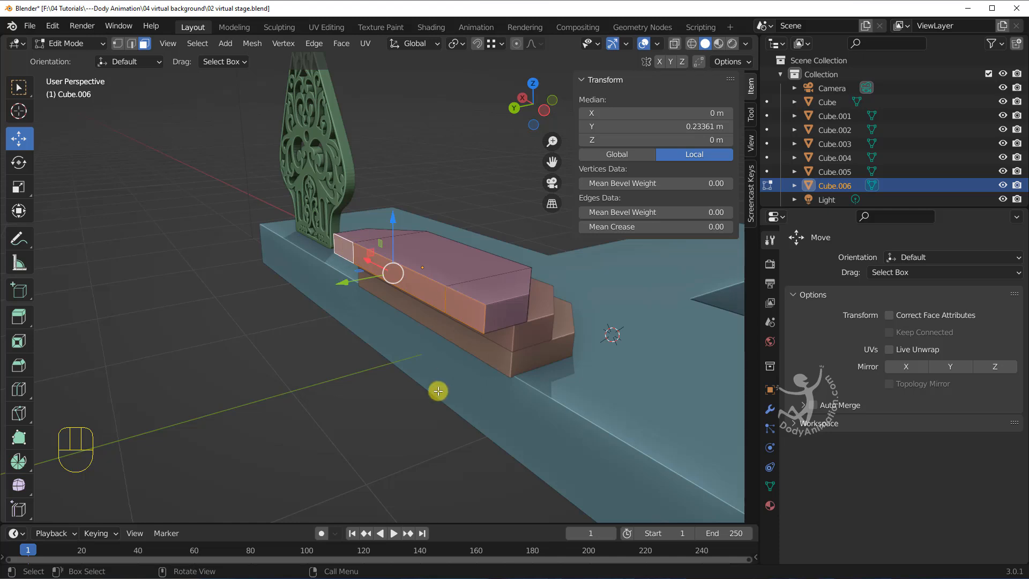
left_click(438, 390)
left_click(473, 312)
left_click(425, 295, "shift")
left_click(341, 248, "shift")
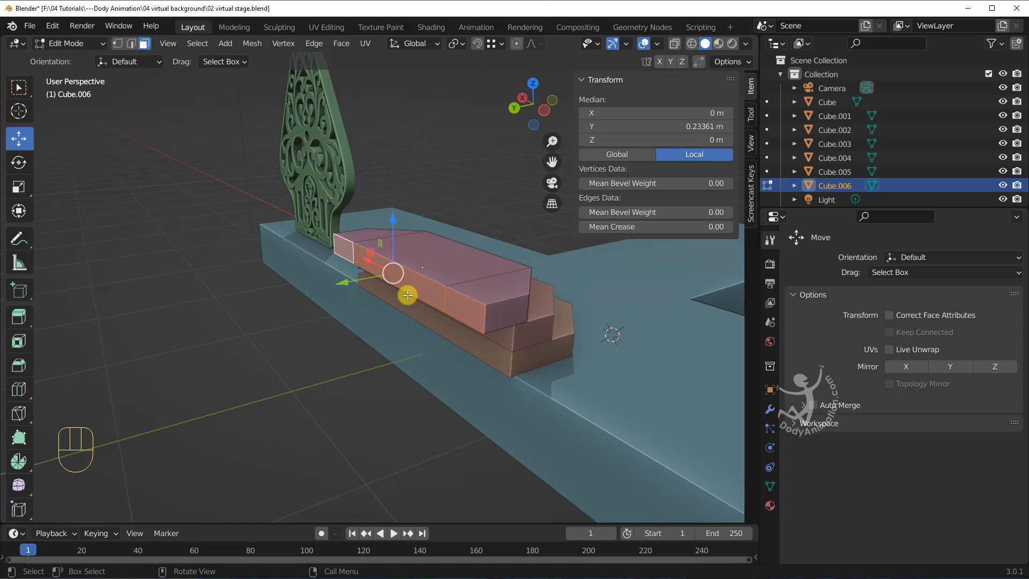
middle_click_drag(390, 291, 291, 309)
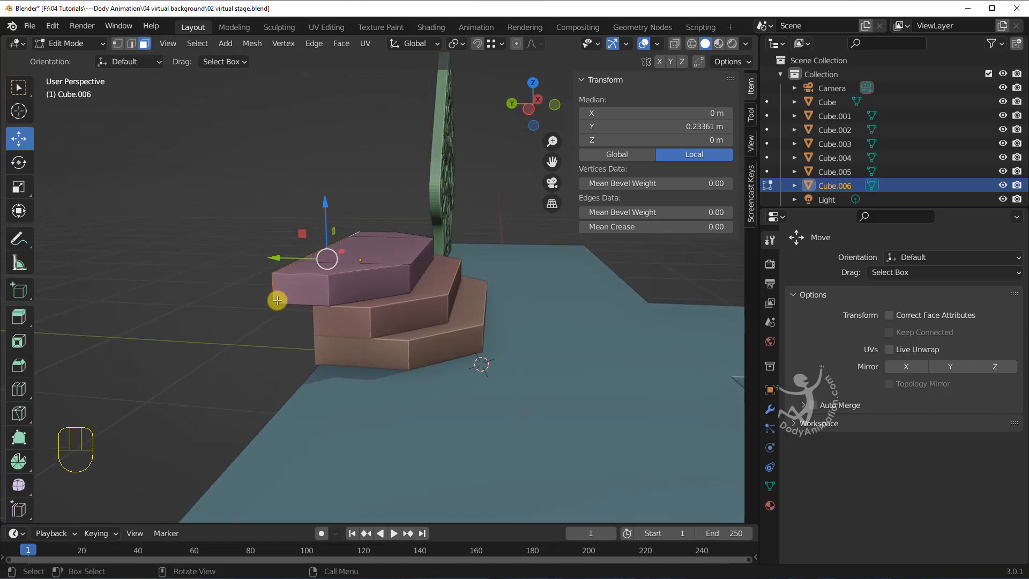
key("g")
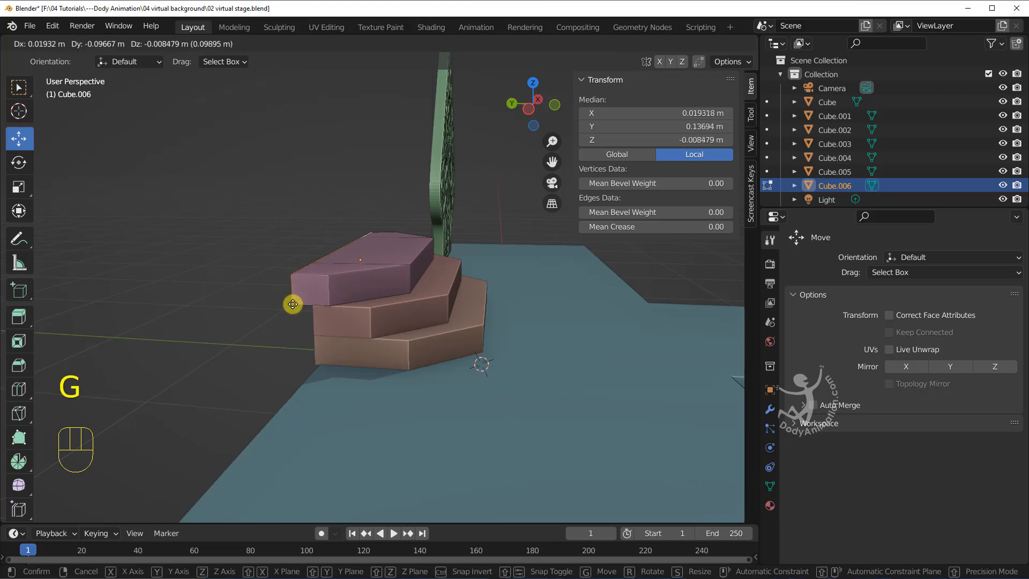
left_click(264, 298)
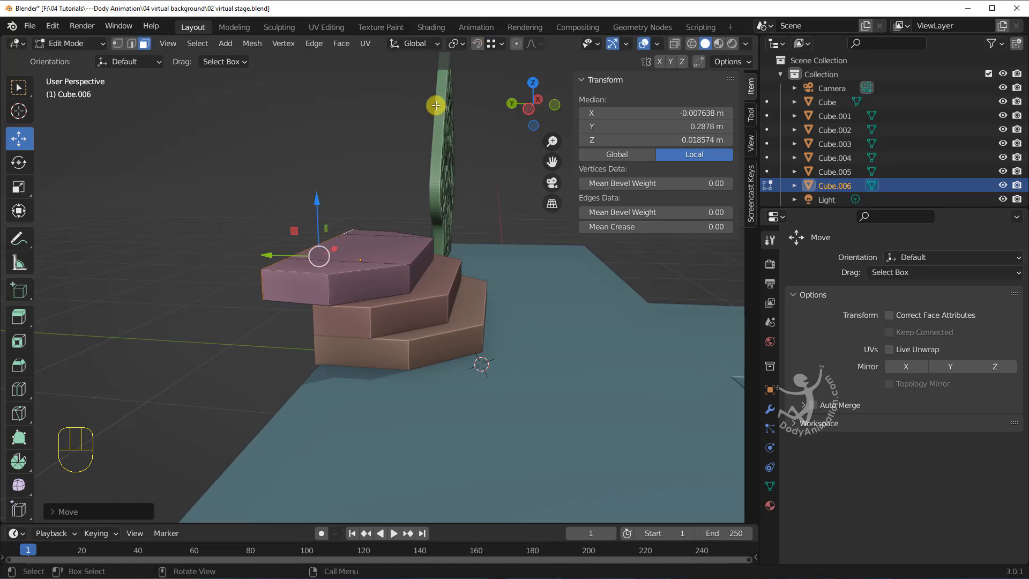
key("ctrl+z")
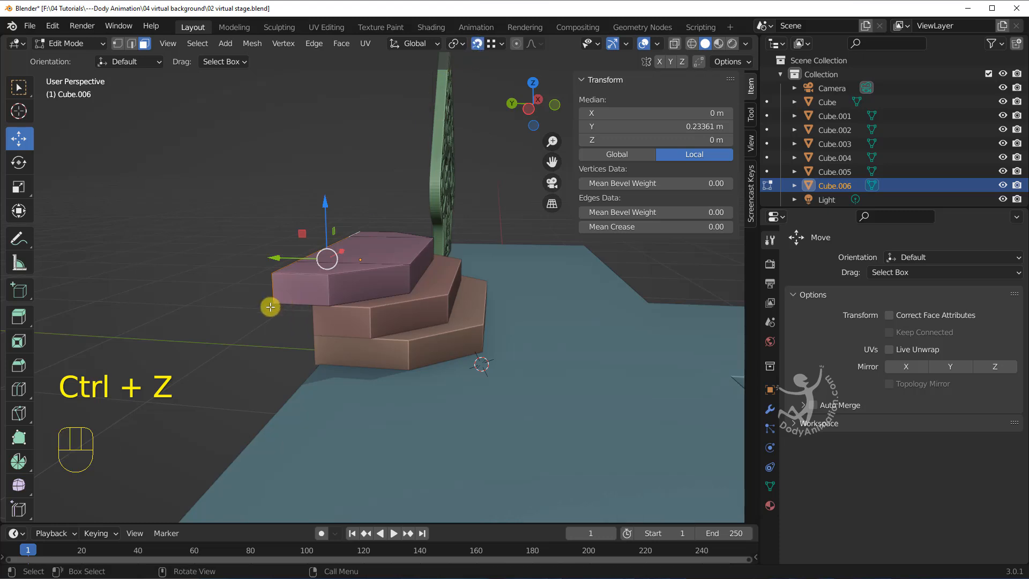
With vertex snapping enabled, move the third block's rear faces forward along Y flush with the back of the blocks below
key("g")
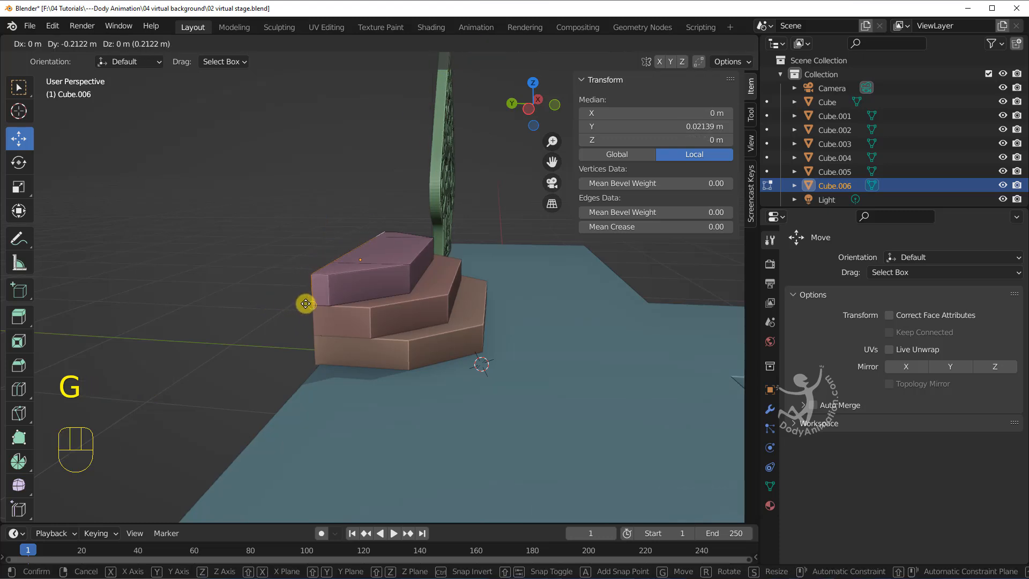
left_click(305, 306)
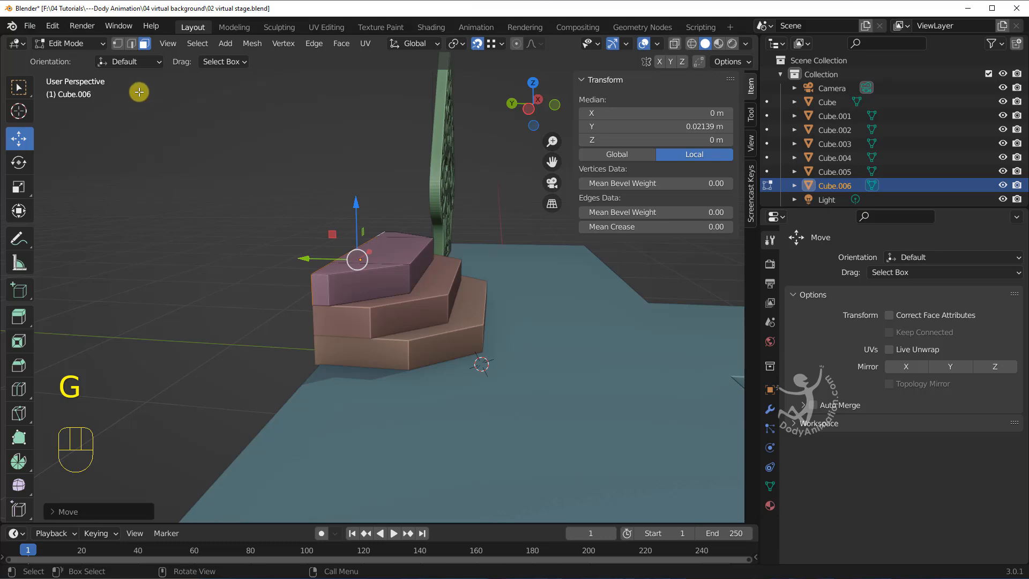
Return to Object Mode from the third block, select the T-shaped stage base and enter Edit Mode on it
left_click(70, 44)
left_click(75, 56)
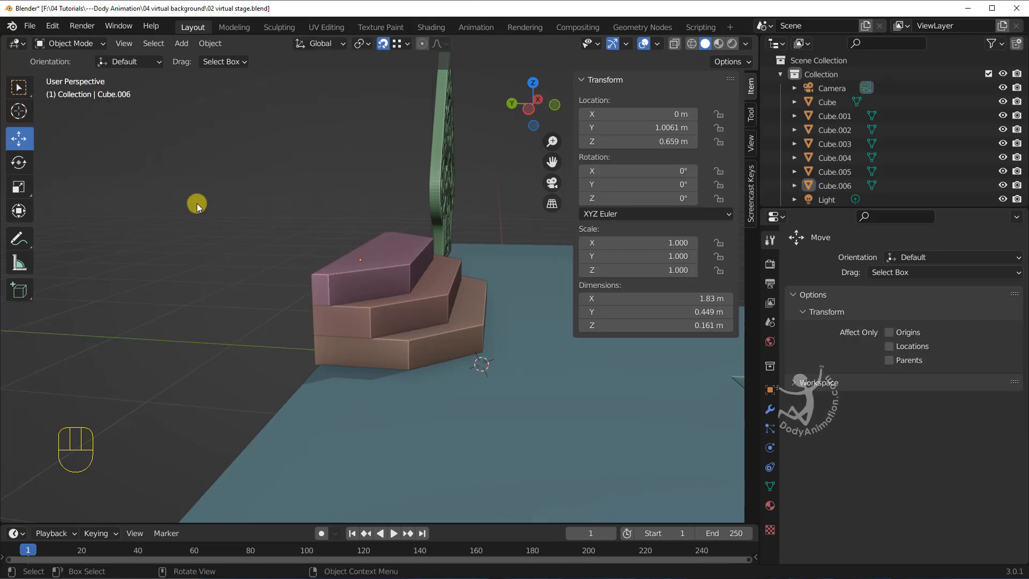
middle_click_drag(256, 196, 298, 336)
scroll(298, 336, "up", 3)
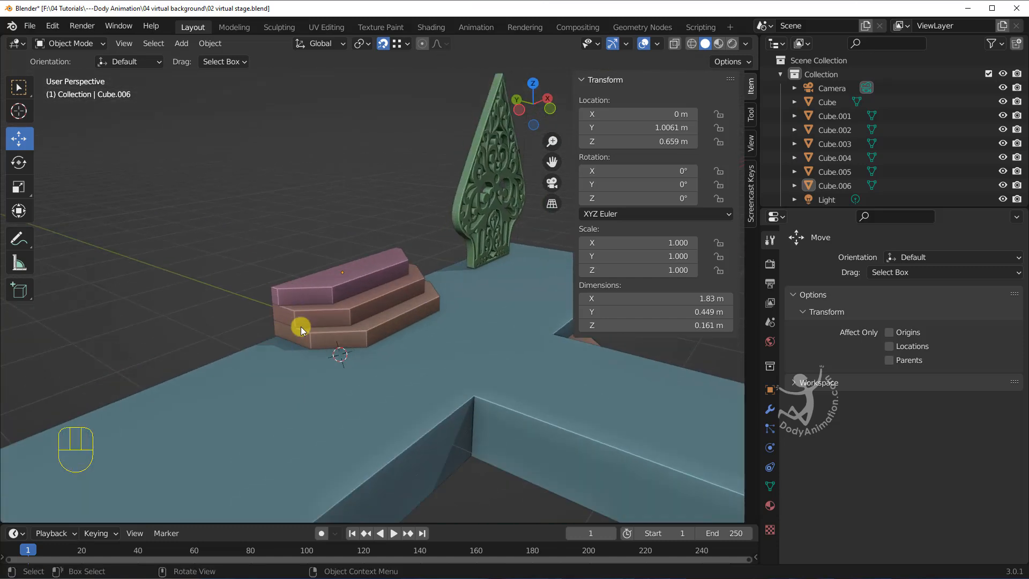
middle_click_drag(479, 321, 352, 301)
middle_click_drag(355, 176, 357, 317)
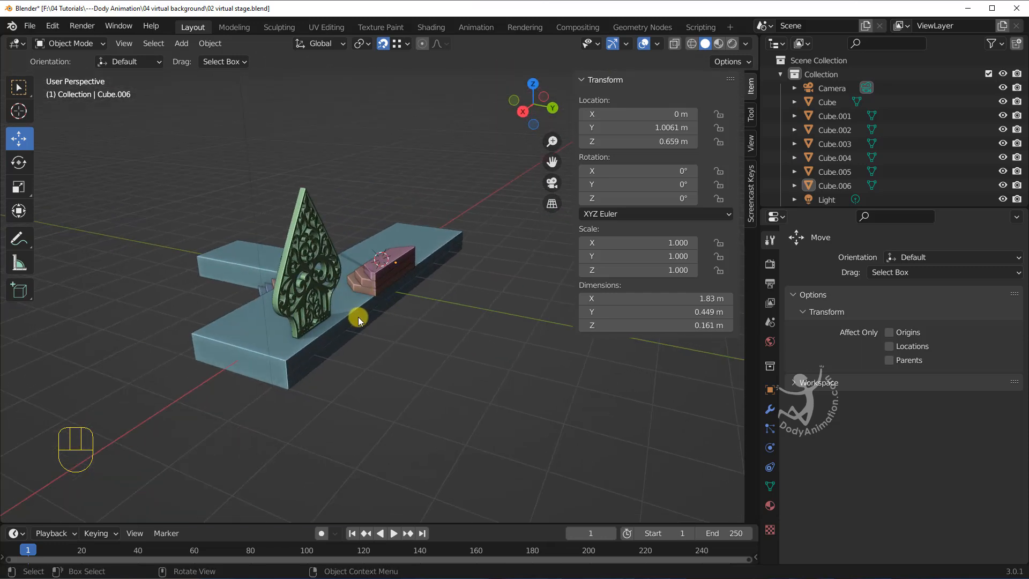
left_click(358, 317)
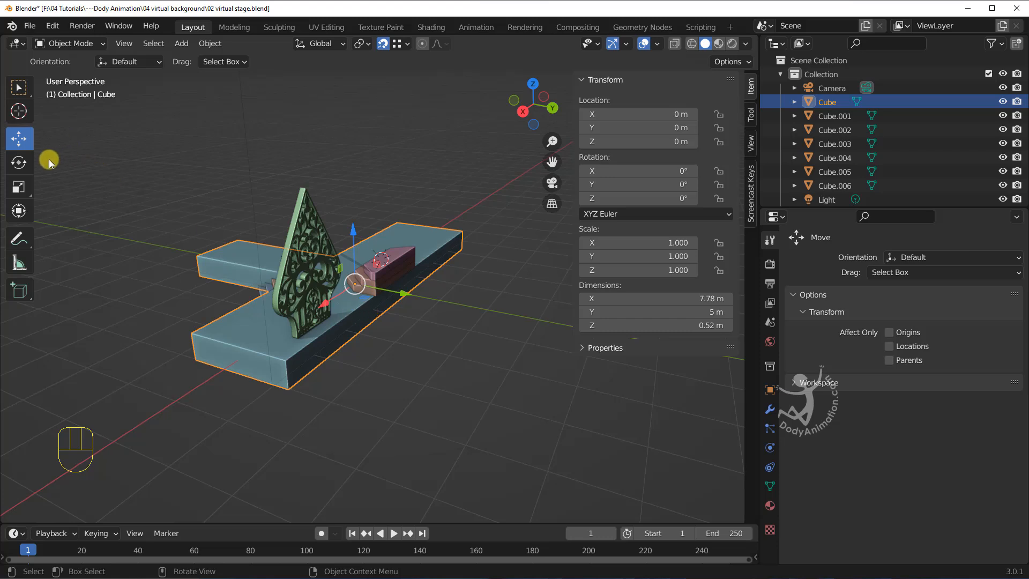
left_click(71, 42)
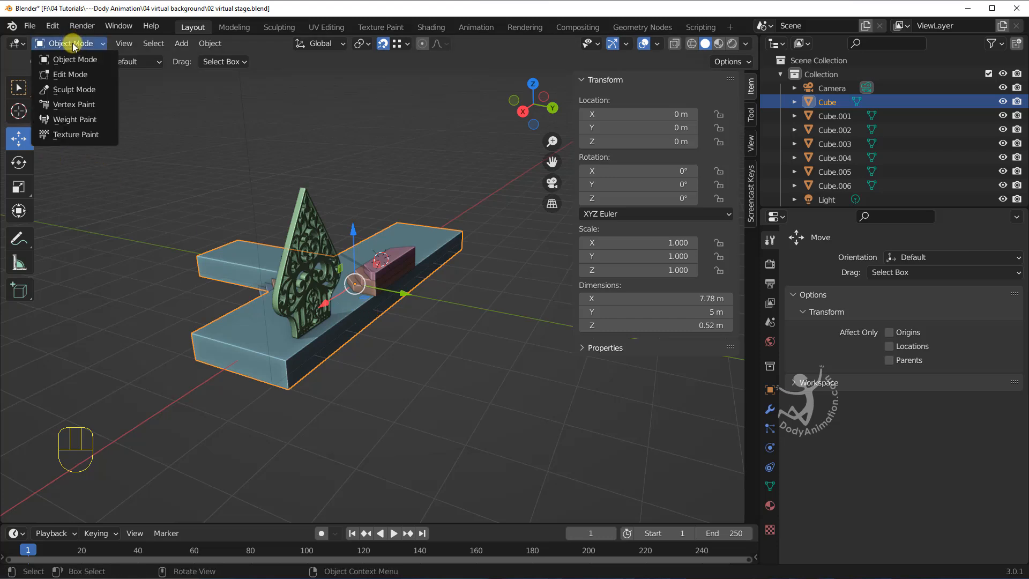
left_click(70, 75)
Select the stage base's three rear faces and extrude them backward by about 0.062 m
middle_click_drag(403, 300, 336, 322)
left_click(341, 321)
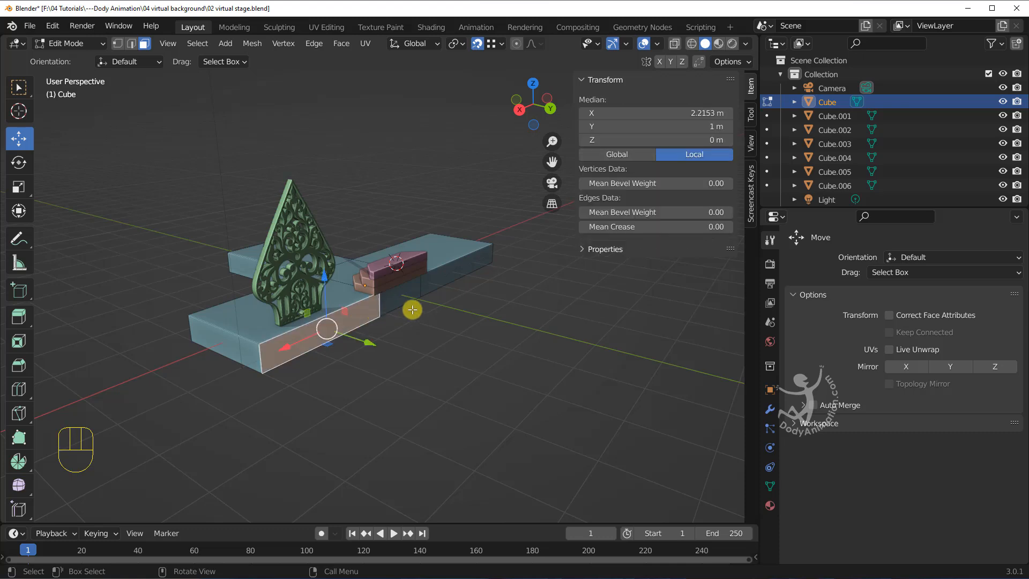
scroll(413, 308, "up", 2)
left_click(407, 304, "shift")
left_click(452, 284, "shift")
middle_click_drag(480, 324, 493, 325)
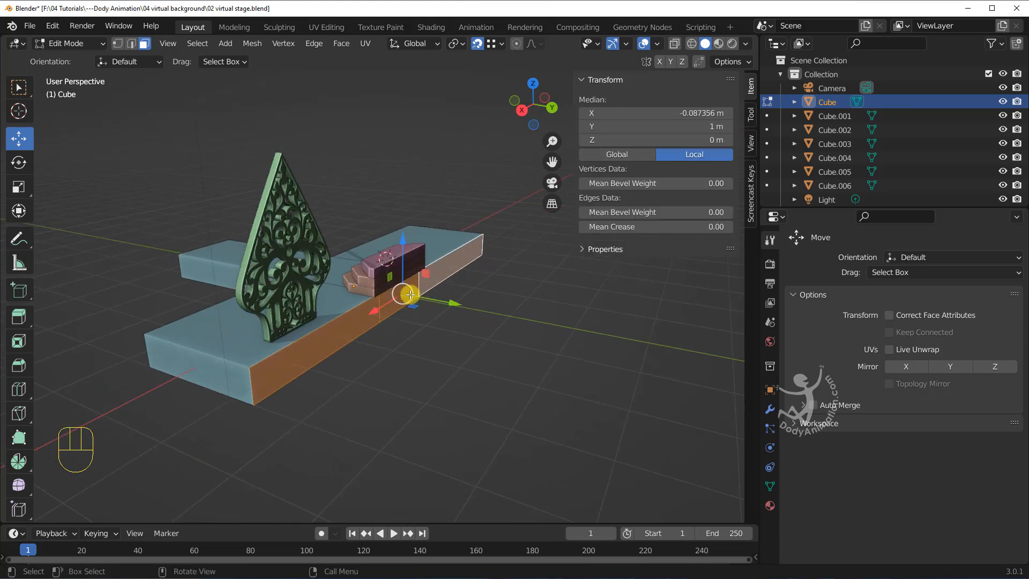
middle_click_drag(410, 332, 440, 329)
scroll(423, 345, "up", 3)
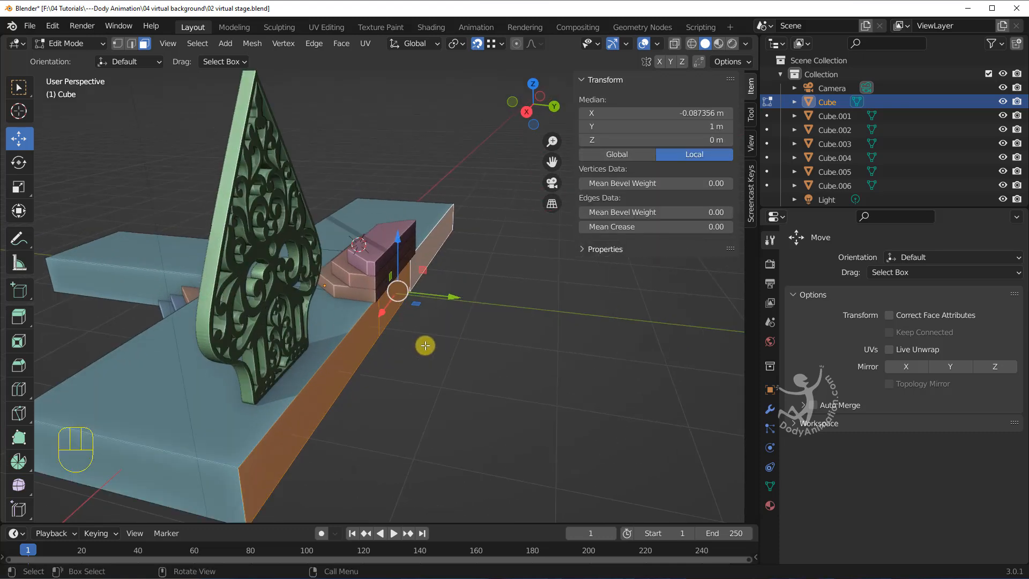
key("e")
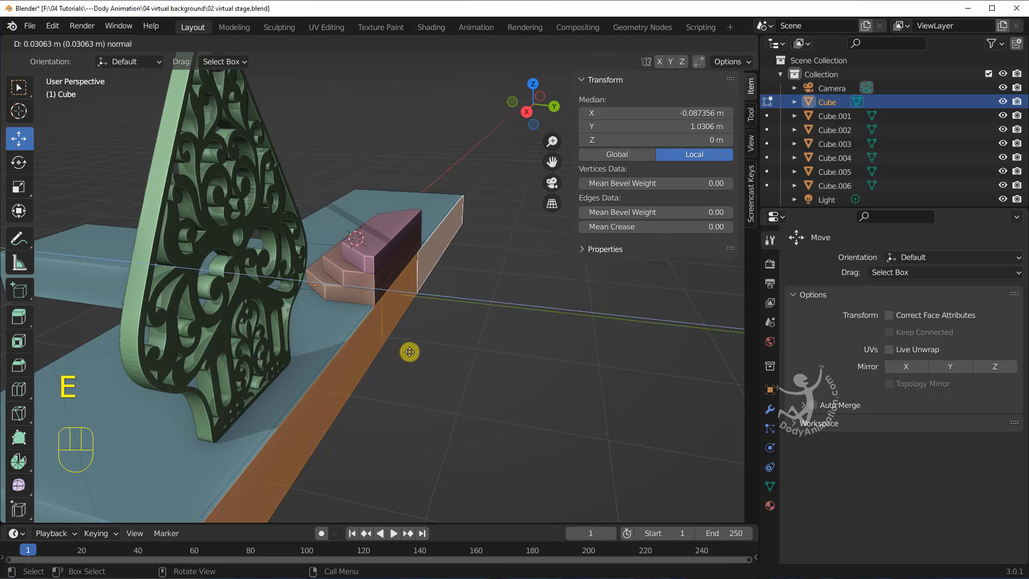
left_click(411, 352)
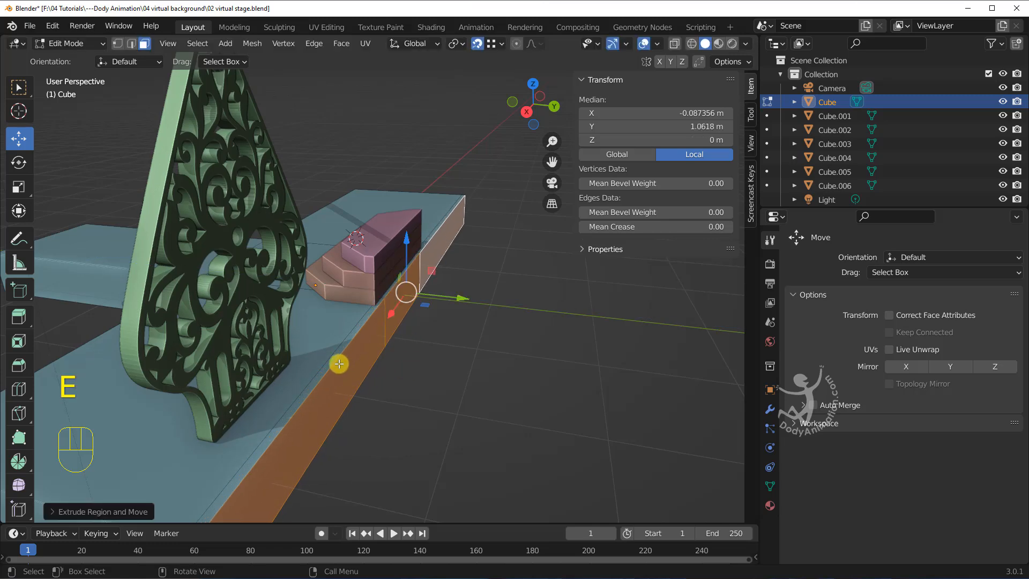
Select the three narrow top faces of the extruded strip along the stage's rear edge
middle_click_drag(339, 363, 459, 271, "shift")
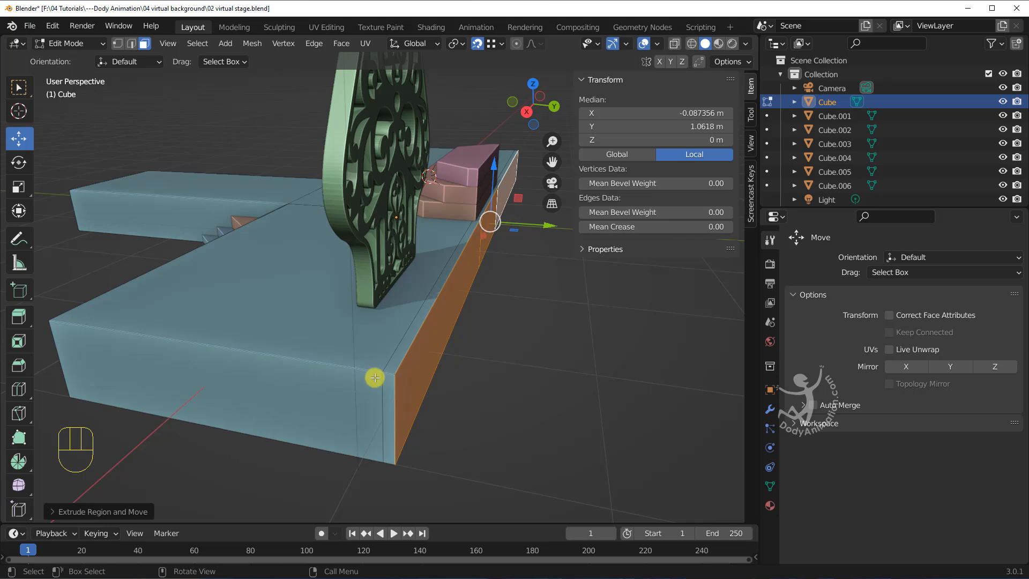
left_click(492, 367)
middle_click_drag(492, 367, 400, 347)
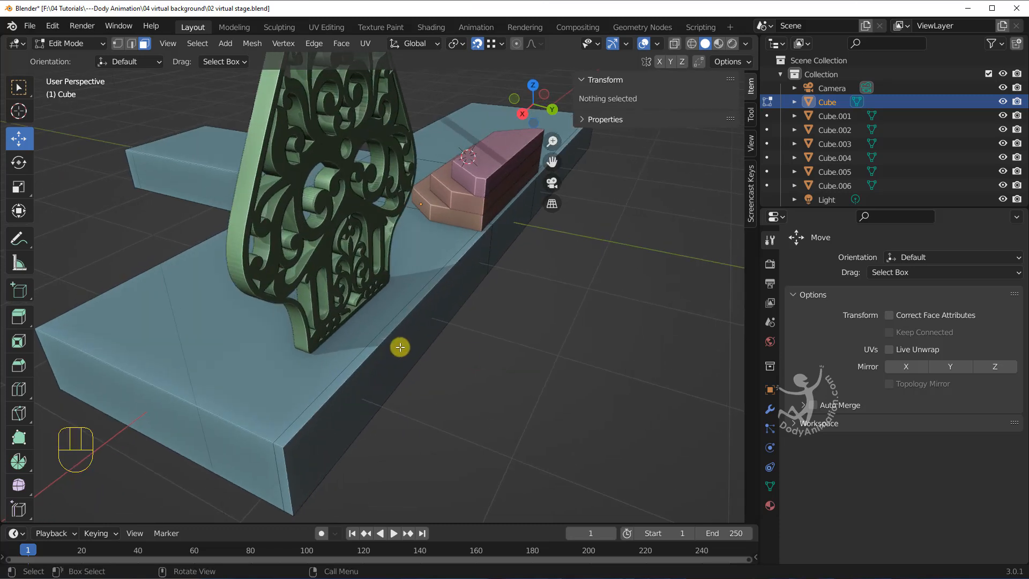
left_click(382, 334)
middle_click_drag(500, 241, 385, 352, "shift")
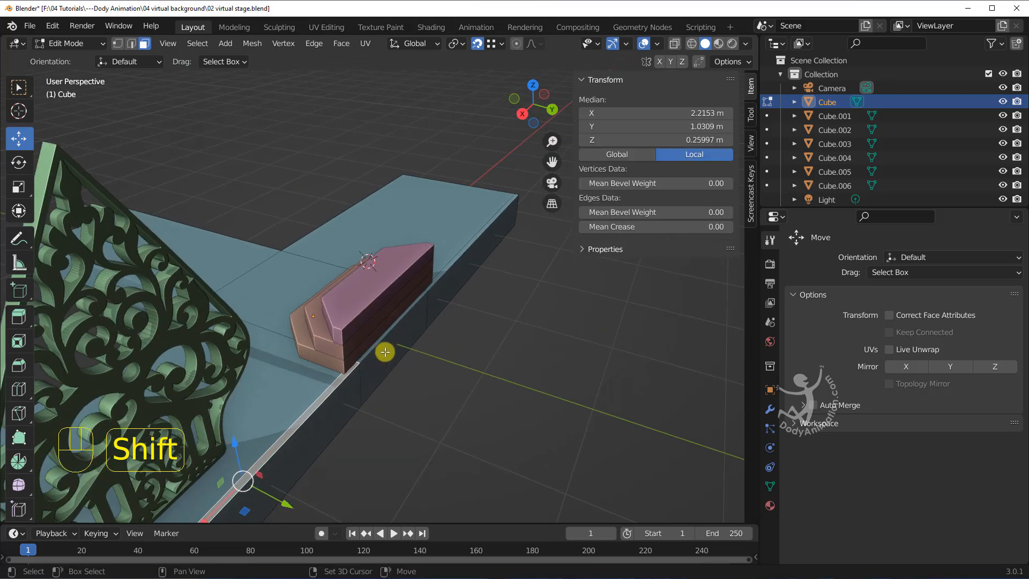
left_click(375, 343, "shift")
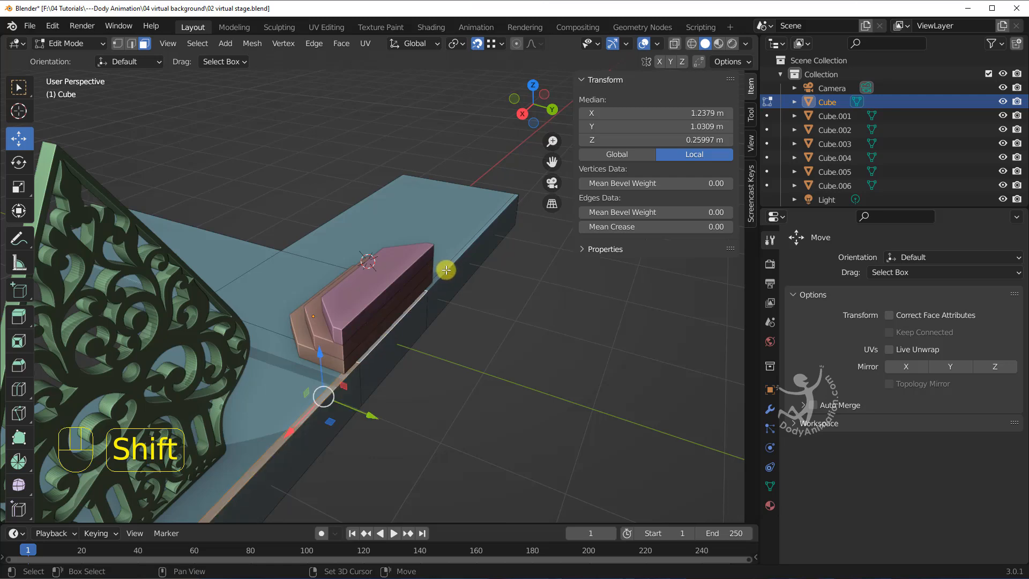
left_click(446, 269, "shift")
mouse_move(452, 377)
middle_mouse_down()
mouse_move(464, 340)
mouse_move(437, 364)
middle_mouse_up()
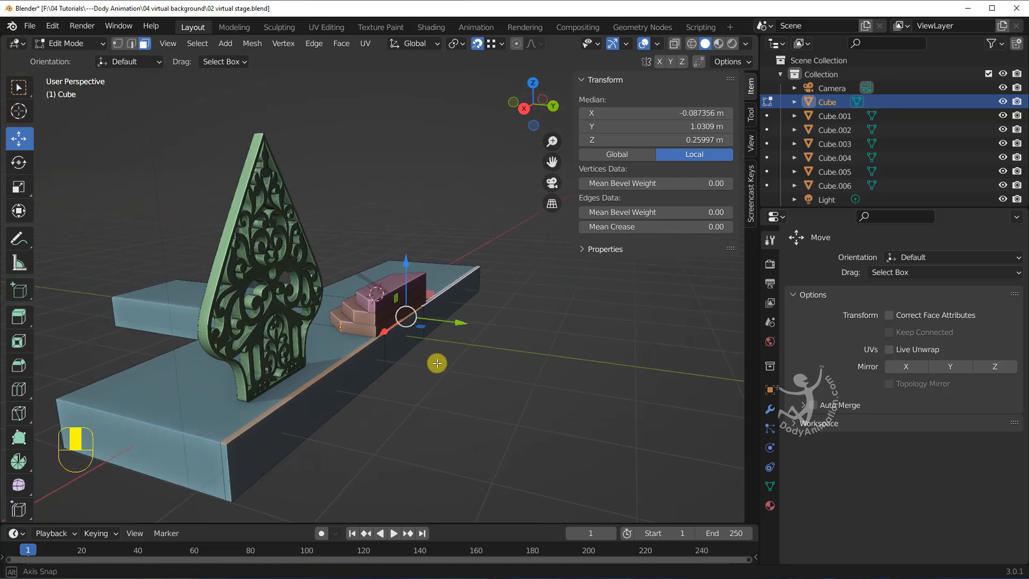
key("e")
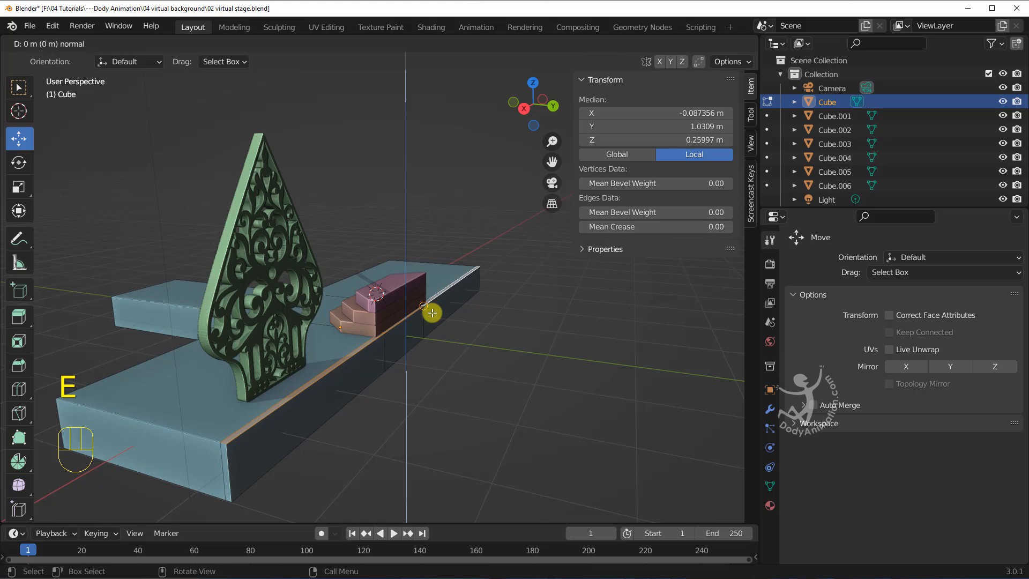
left_click(432, 312)
key("ctrl+z")
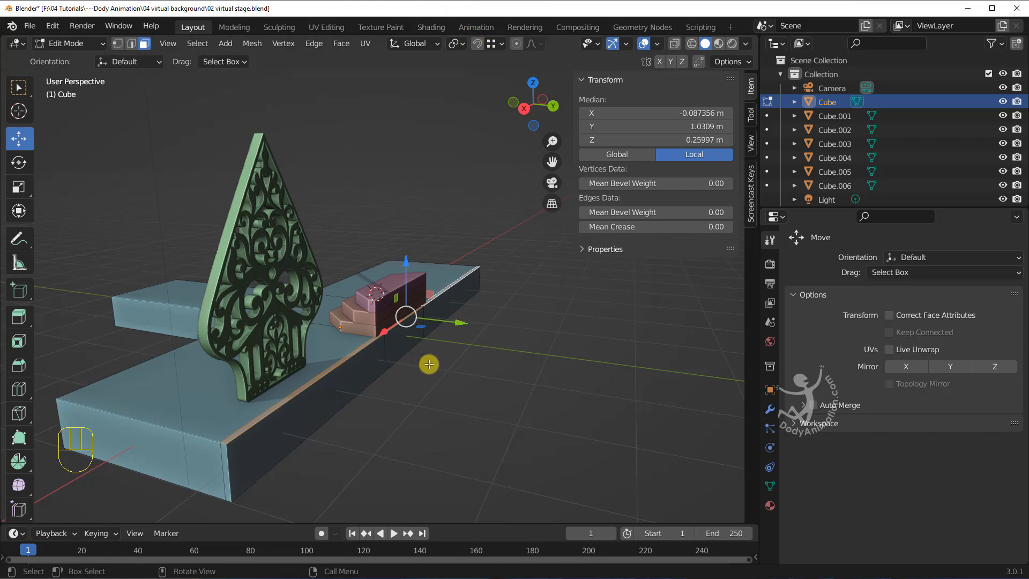
With snapping off, extrude the narrow top faces upward about 1.62 m as a rear wall and return to Object Mode
key("e")
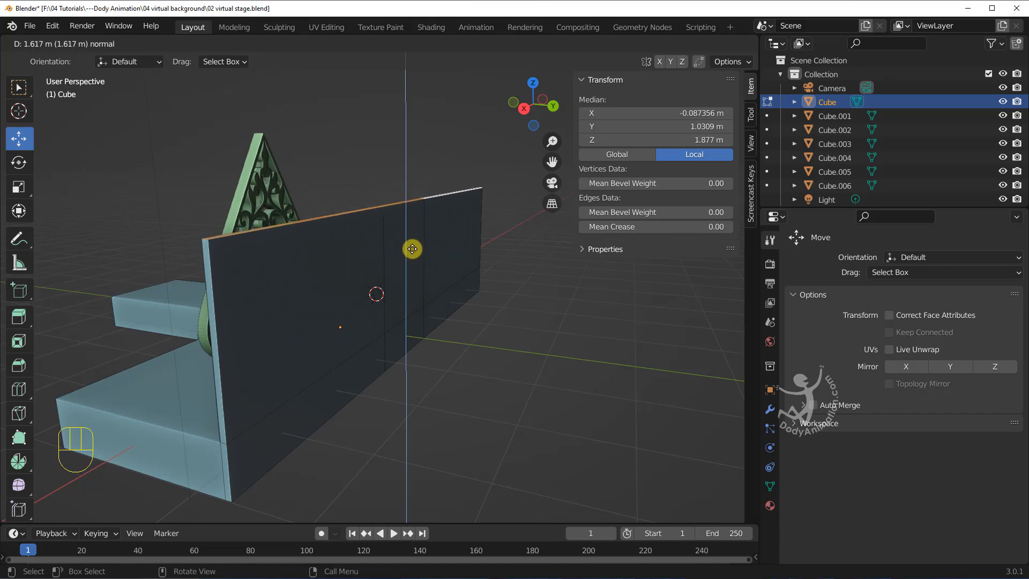
left_click(412, 249)
middle_click_drag(412, 249, 413, 283)
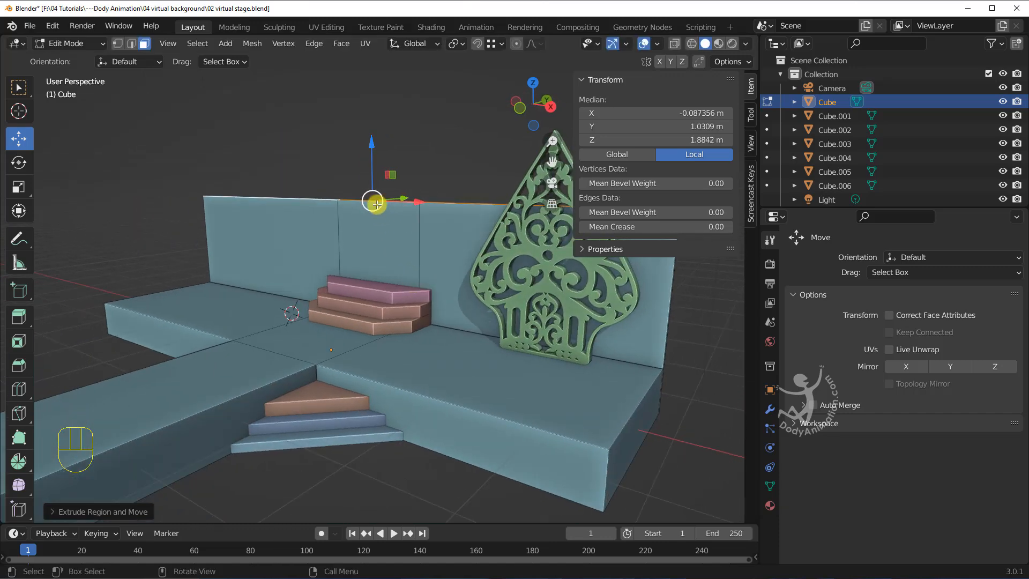
middle_click_drag(378, 204, 374, 220)
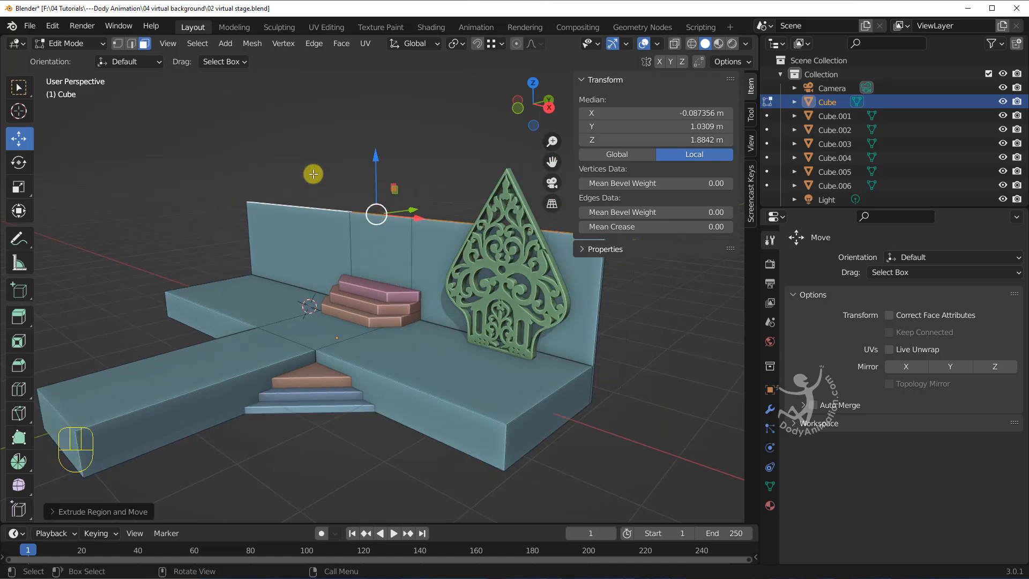
left_click(67, 43)
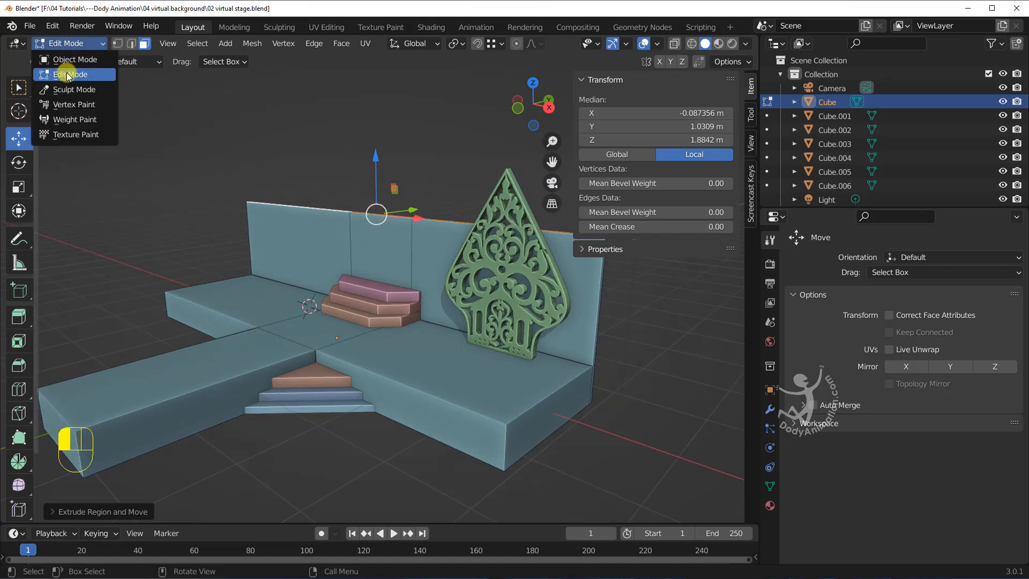
left_click(65, 61)
left_click(247, 160)
Move the wayang gunungan ornament along X toward the central platform, to about 2.187 m
middle_click_drag(351, 248, 406, 292)
scroll(439, 258, "down", 1)
middle_click_drag(407, 293, 430, 294)
left_click(481, 277)
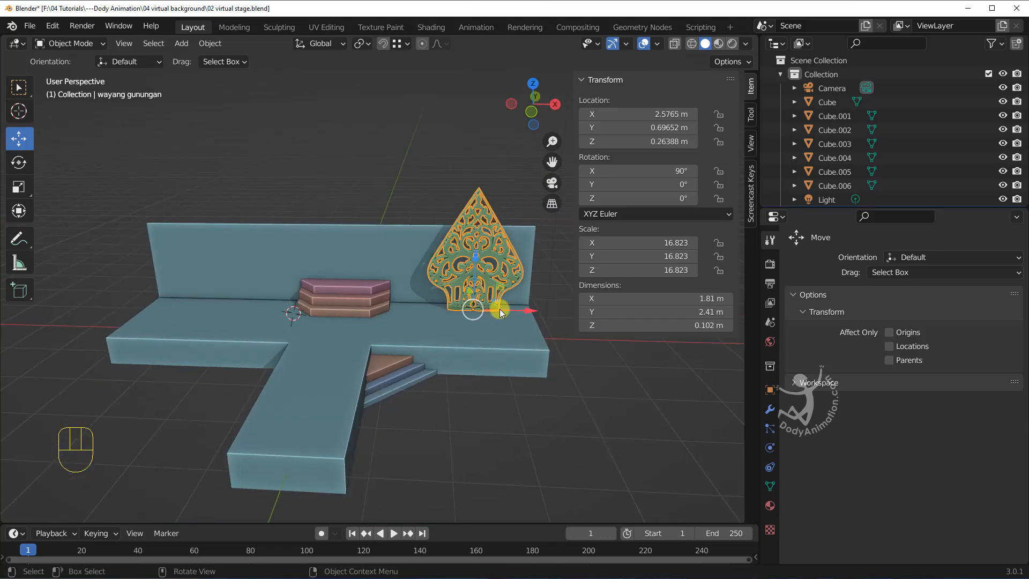
left_click_drag(499, 308, 397, 306)
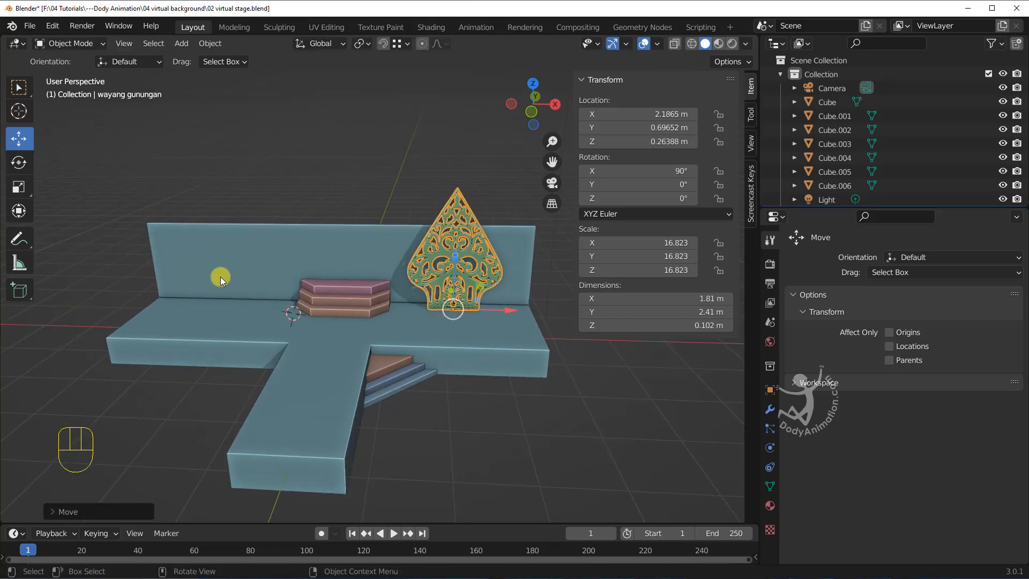
left_click(298, 186)
Examine the placement of the gunungan ornament, rear wall and three-tier platform from several angles
scroll(445, 303, "up", 2)
middle_click_drag(448, 306, 431, 295, "shift")
middle_click_drag(349, 272, 360, 276, "shift")
middle_click_drag(375, 329, 379, 333)
scroll(373, 333, "up", 2)
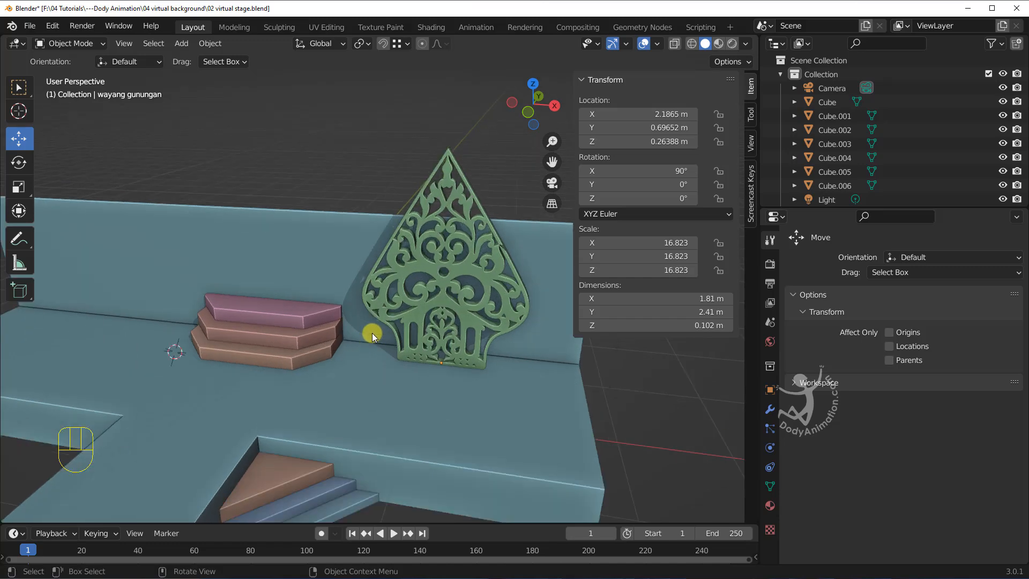
middle_click_drag(316, 314, 371, 299, "shift")
scroll(370, 297, "down", 2)
middle_click_drag(231, 295, 259, 292)
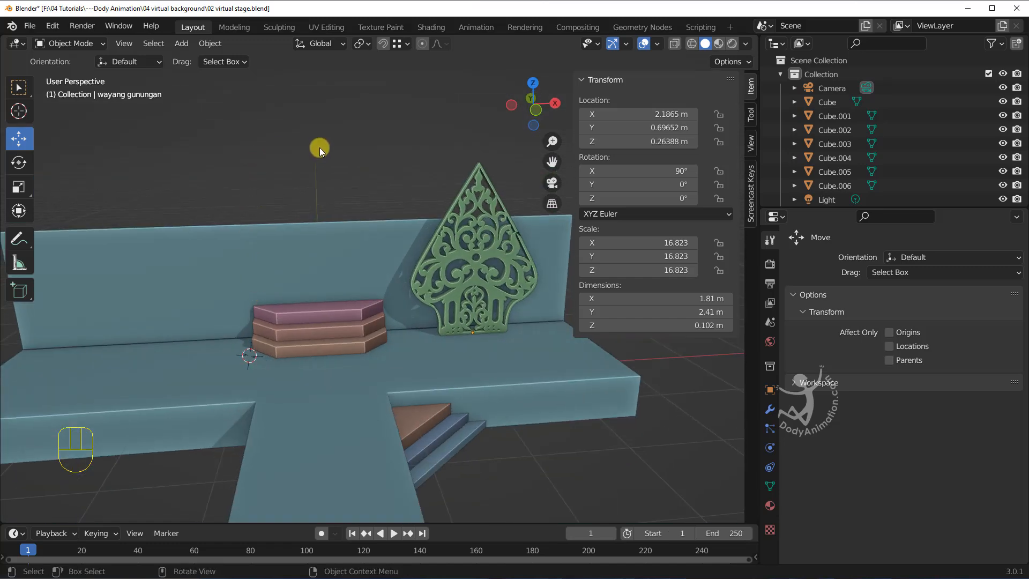
middle_click_drag(243, 327, 277, 311)
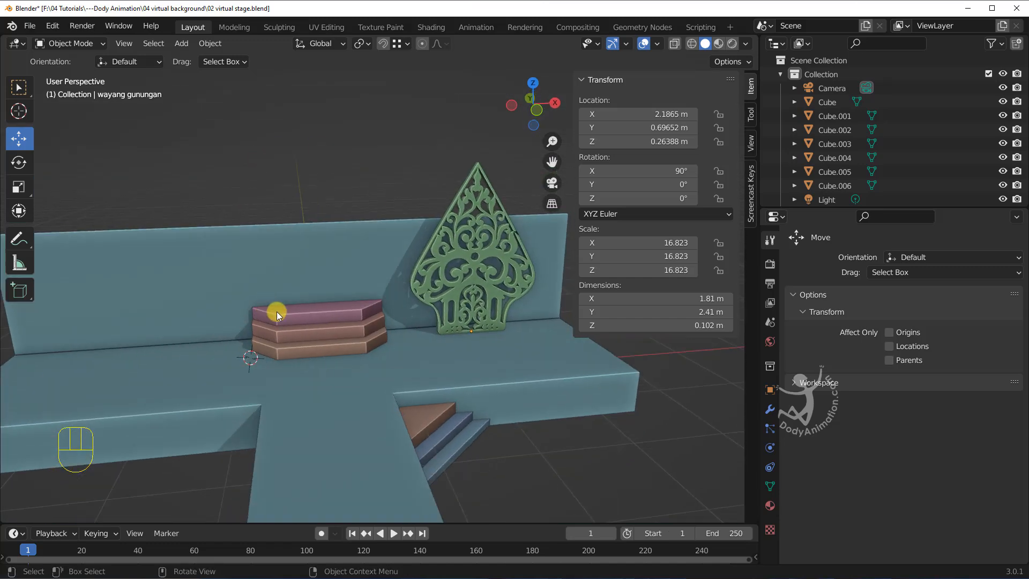
Add a thin upright cube panel about 1.83 m wide, 1.78 m tall and 0.054 m thick on the top tier's rear edge
left_click(20, 292)
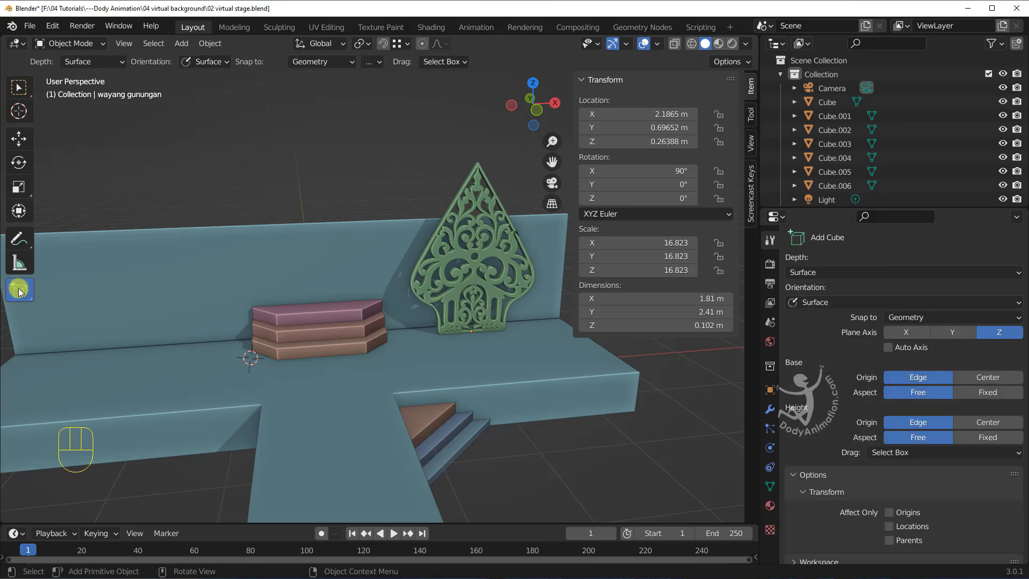
mouse_move(292, 297)
middle_mouse_down()
mouse_move(303, 292)
mouse_move(253, 303)
mouse_move(288, 288)
middle_mouse_up()
scroll(283, 288, "up", 2)
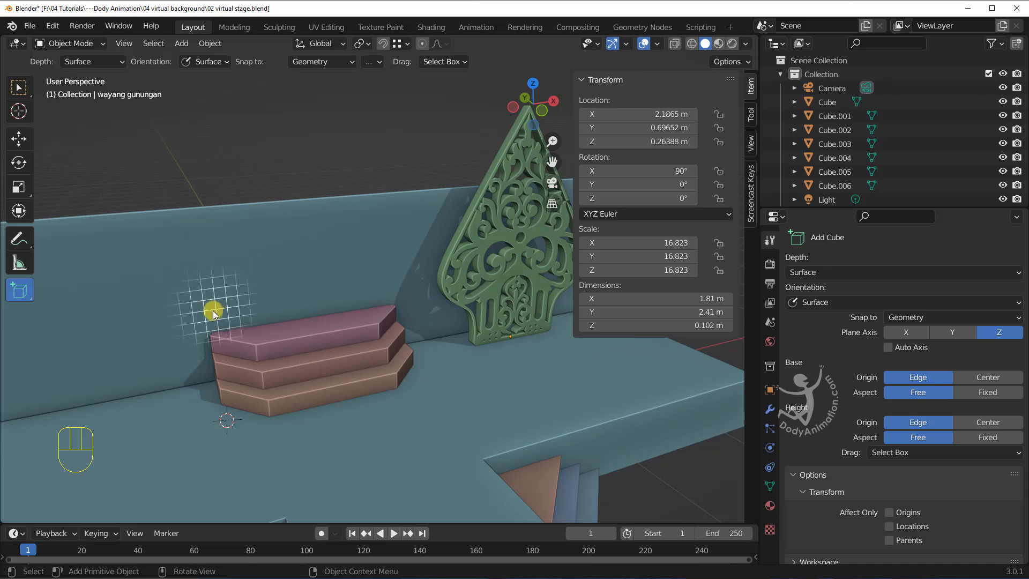
left_click_drag(211, 330, 295, 314)
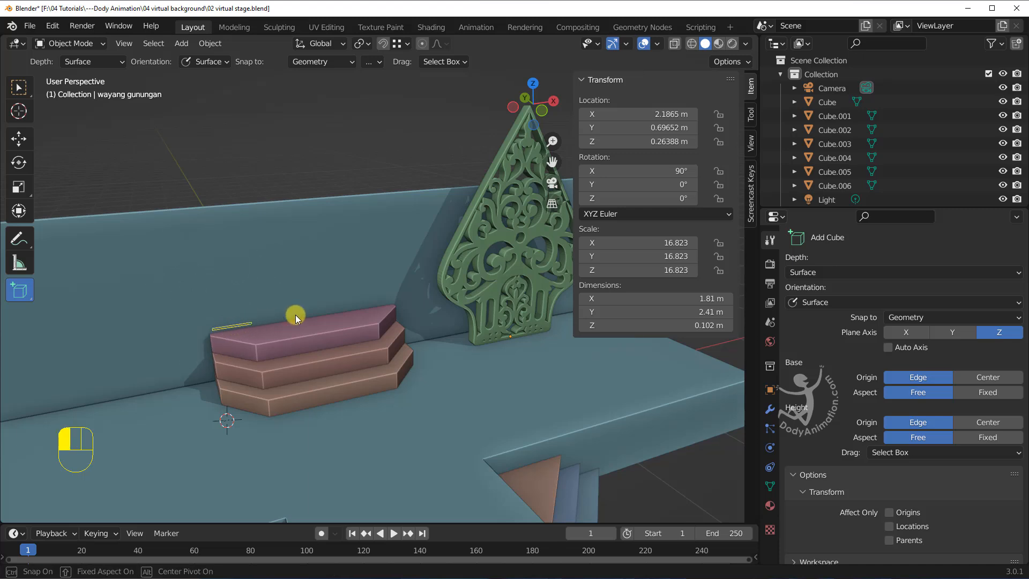
left_click_drag(394, 299, 390, 114)
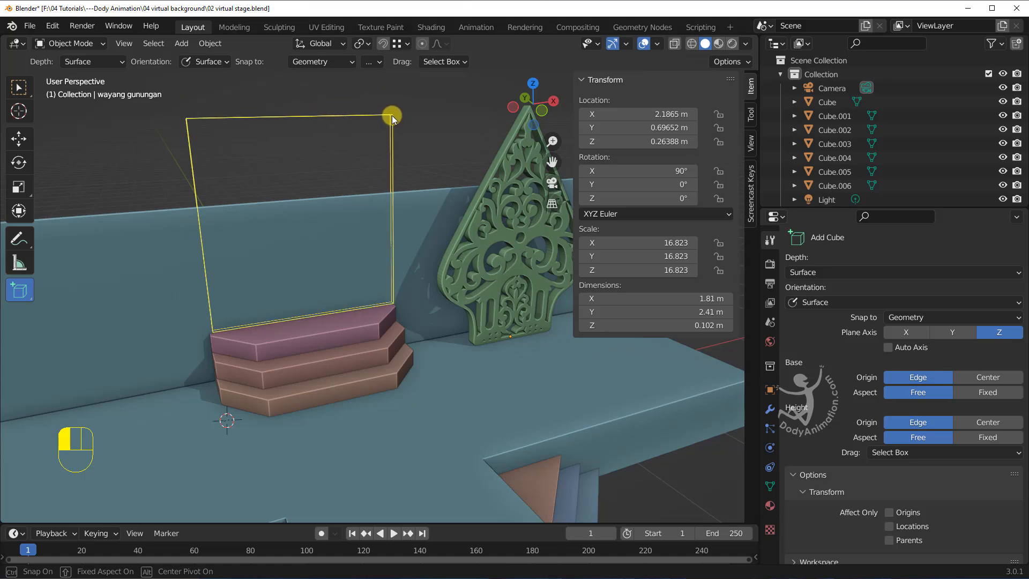
left_click(391, 117)
middle_click_drag(313, 258, 382, 267)
Move the upright panel back along Y to about 0.991 m and down along Z to about 1.649 m
left_click(19, 139)
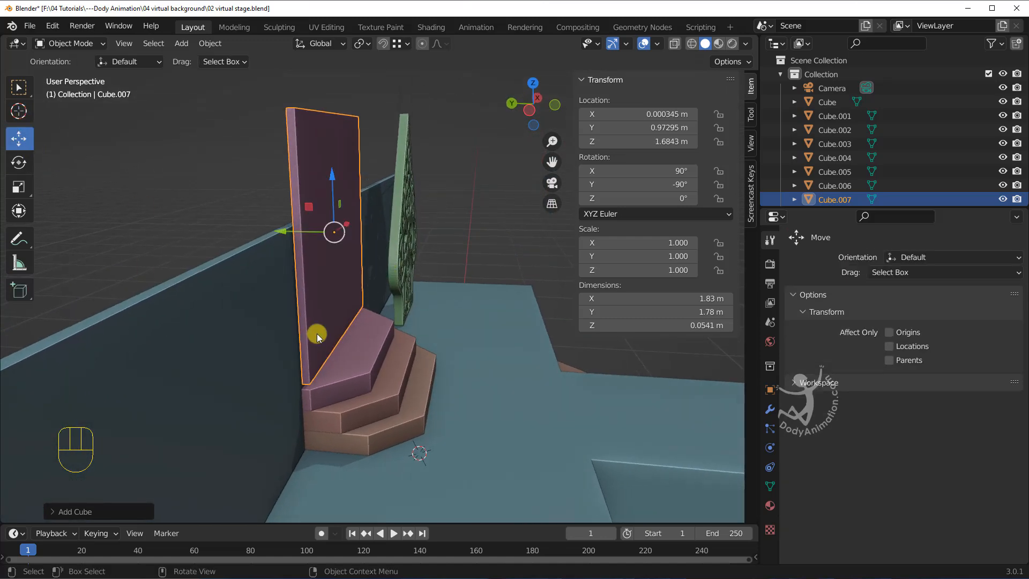
left_click_drag(288, 233, 282, 230)
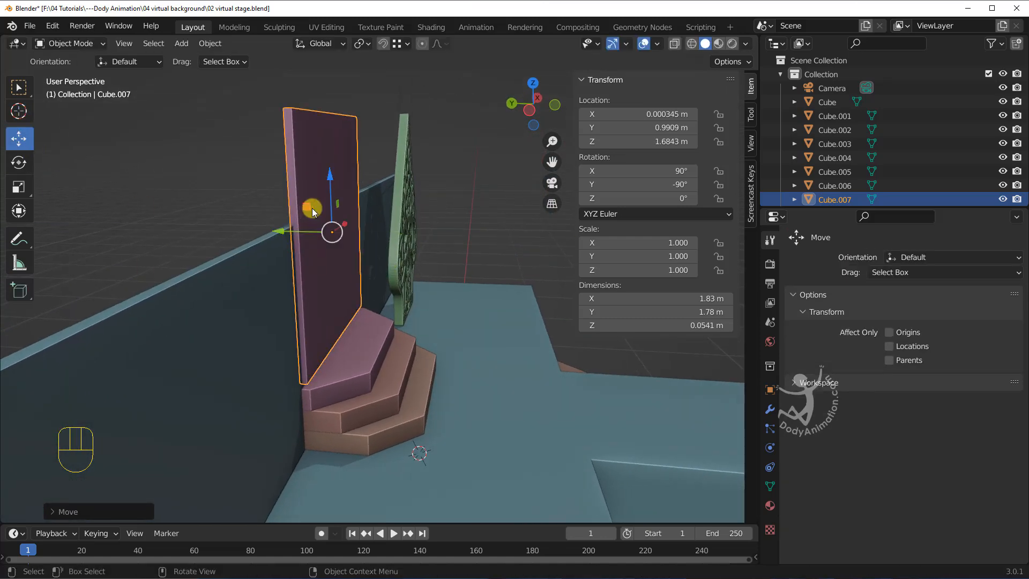
left_click_drag(330, 196, 330, 202)
mouse_move(371, 252)
middle_mouse_down()
mouse_move(310, 269)
mouse_move(354, 258)
middle_mouse_up()
Scale the upright panel's thickness along global Y to about 0.65 and deselect it
left_click(19, 186)
middle_click_drag(134, 209, 268, 242)
left_click_drag(268, 243, 292, 239)
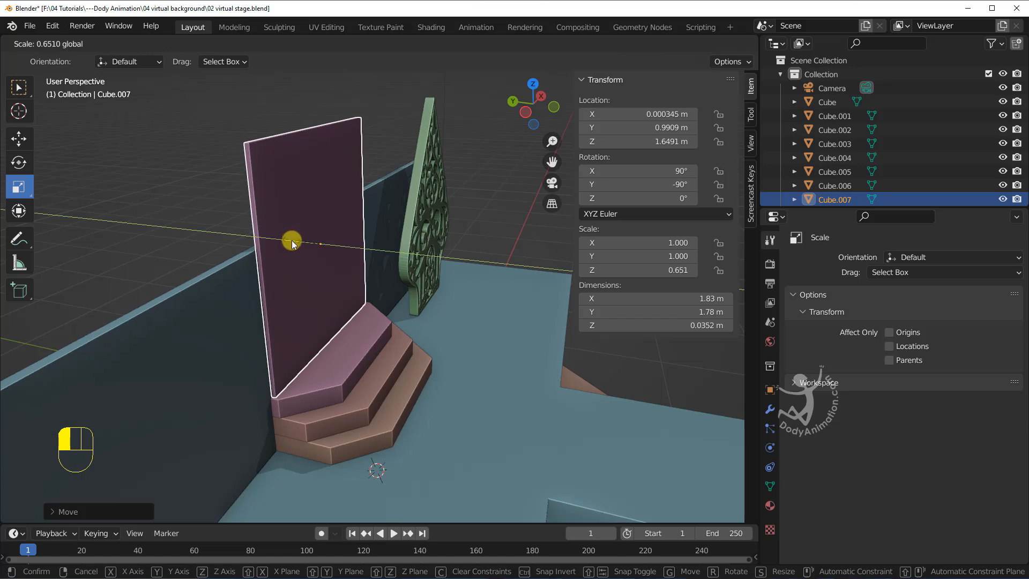
middle_click_drag(352, 204, 298, 172)
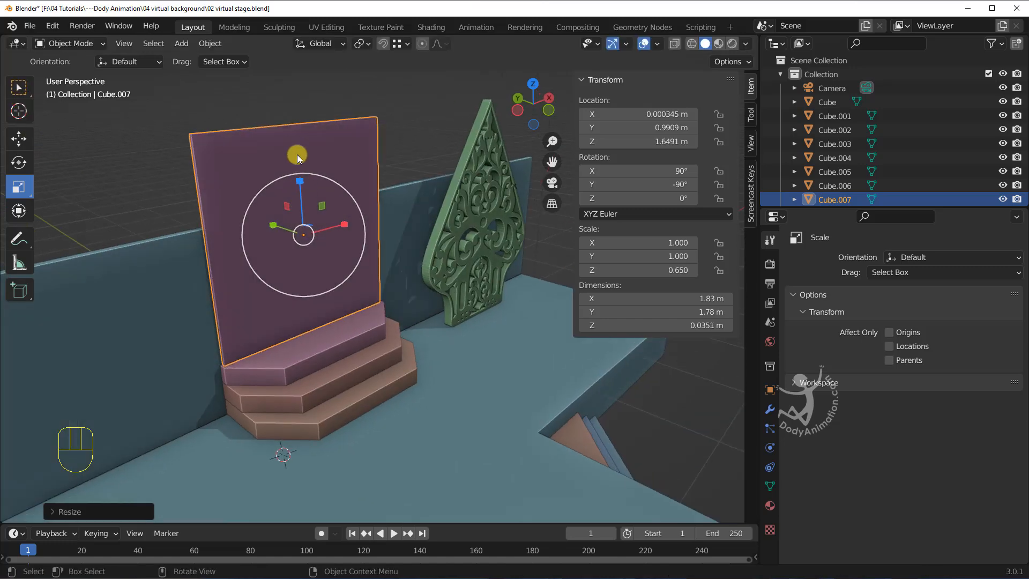
left_click(22, 143)
left_click(139, 161)
scroll(343, 225, "down", 4)
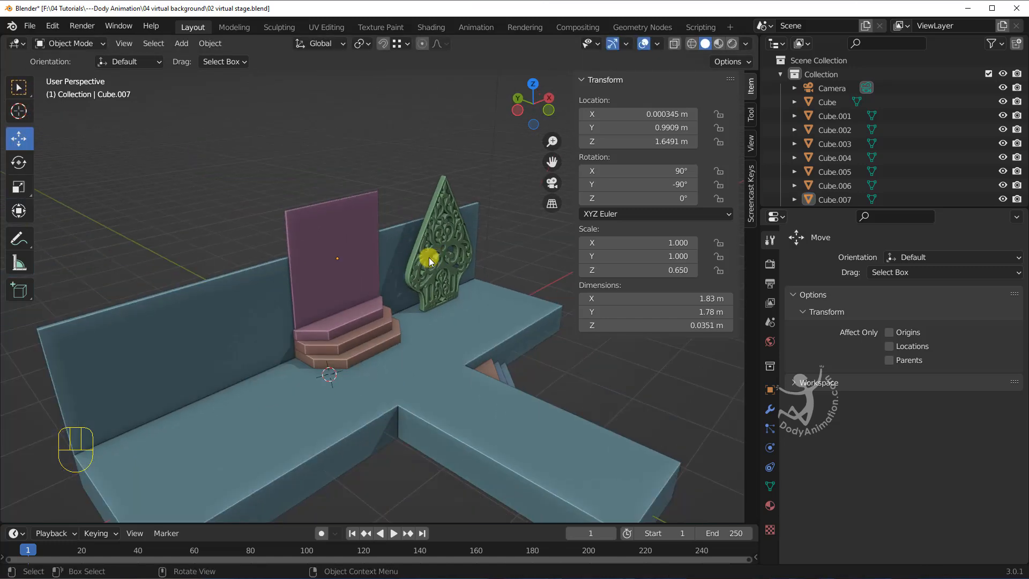
Examine the upright panel's fit on the three-tier platform and against the rear wall from several angles
middle_click_drag(429, 259, 342, 248)
scroll(351, 255, "down", 1)
scroll(353, 255, "up", 3)
left_click(353, 252)
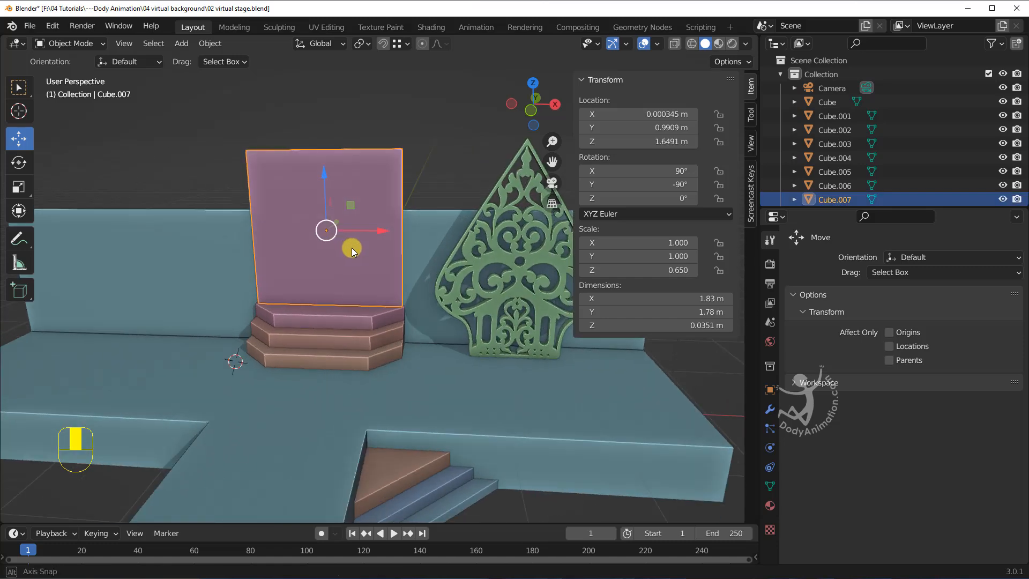
scroll(352, 248, "up", 1)
left_click(354, 231)
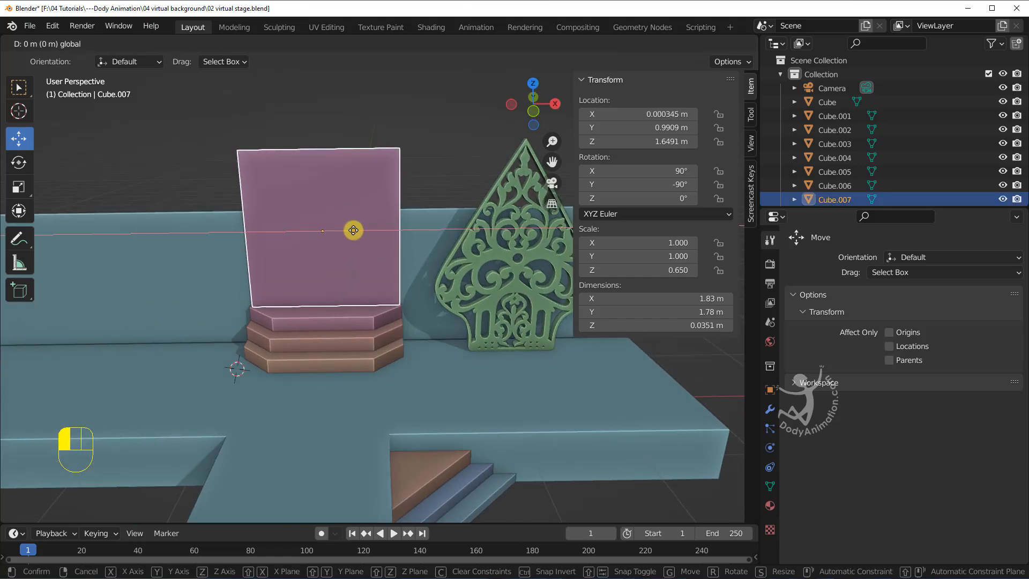
left_click(438, 178)
middle_click_drag(437, 178, 398, 252)
scroll(398, 252, "down", 4)
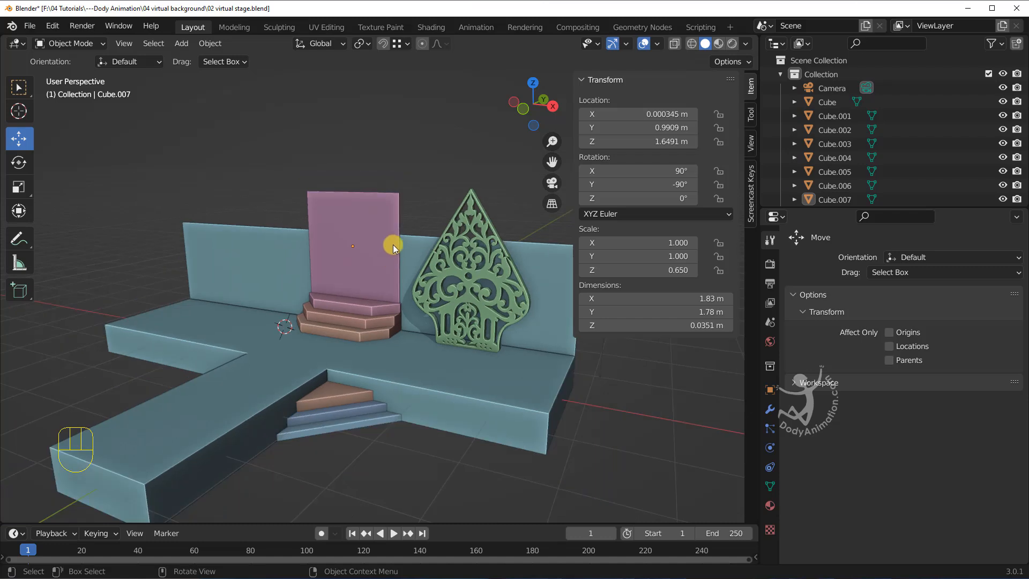
left_click(372, 277)
scroll(372, 277, "up", 3)
scroll(372, 276, "down", 1)
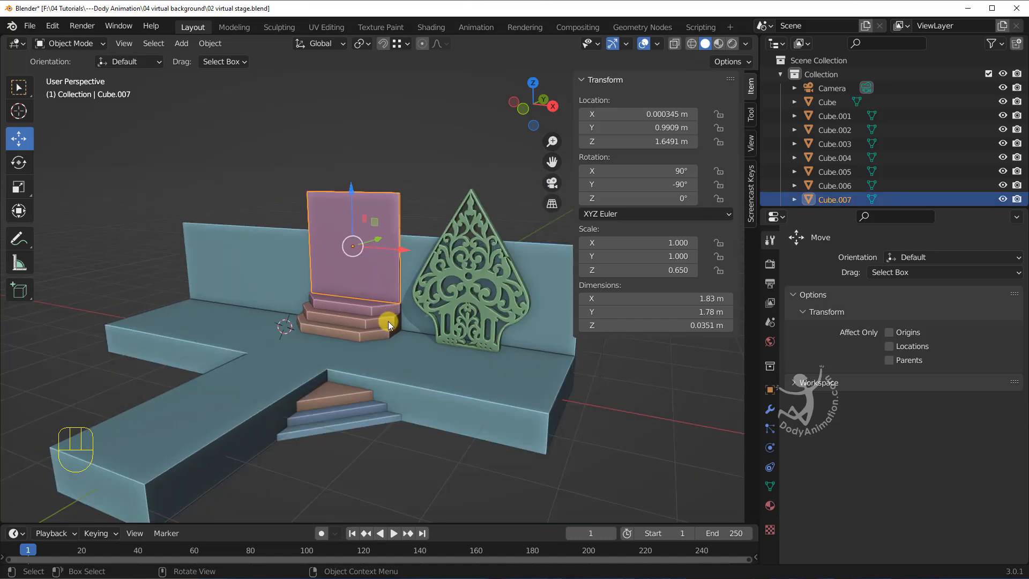
left_click(454, 196)
Hide the transform properties display and frame the complete stage in a three-quarter front view
middle_click_drag(369, 246, 494, 296)
key("n")
scroll(522, 289, "down", 1)
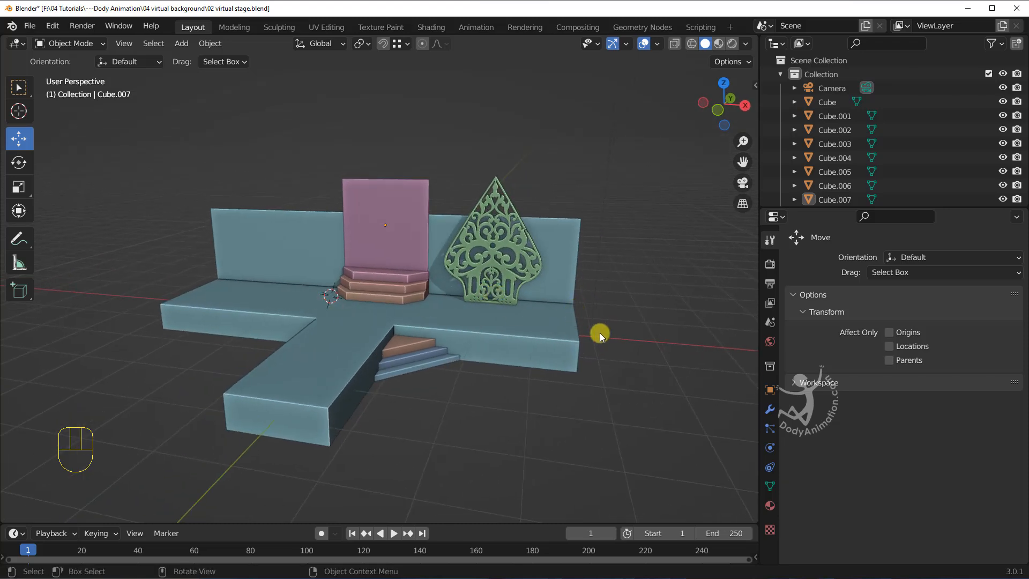
middle_click_drag(599, 333, 578, 326)
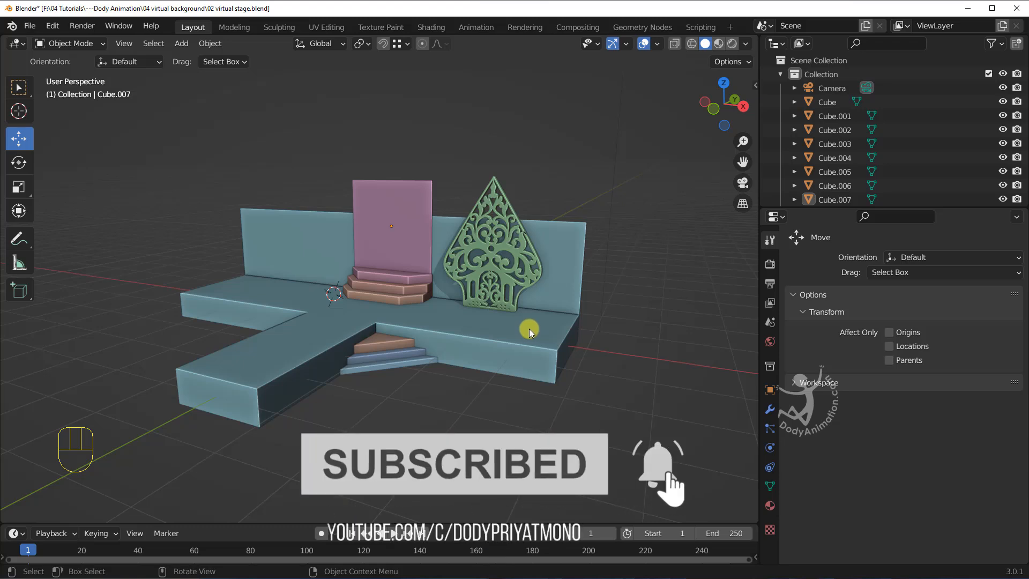
middle_click_drag(532, 311, 526, 349, "shift")
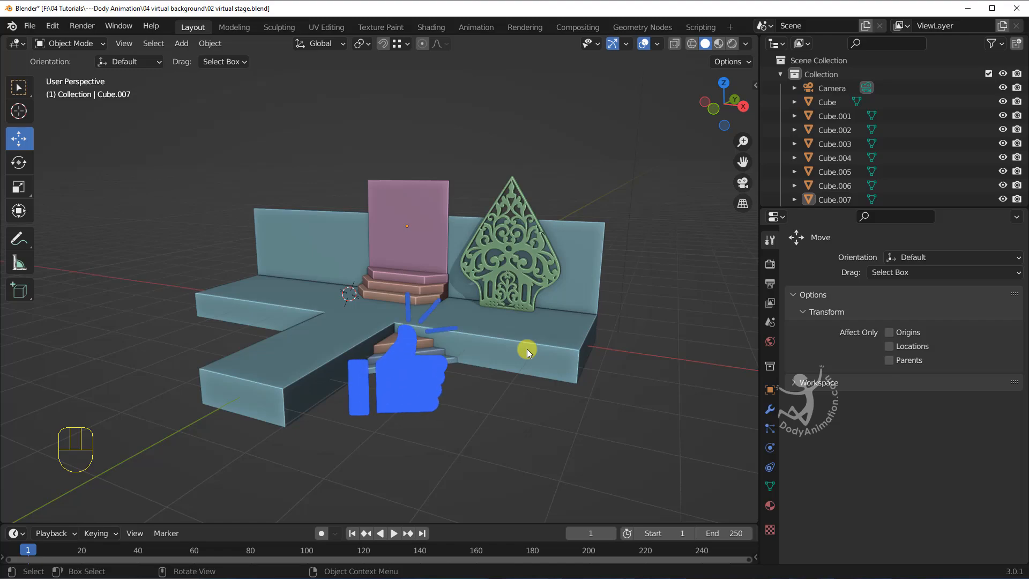